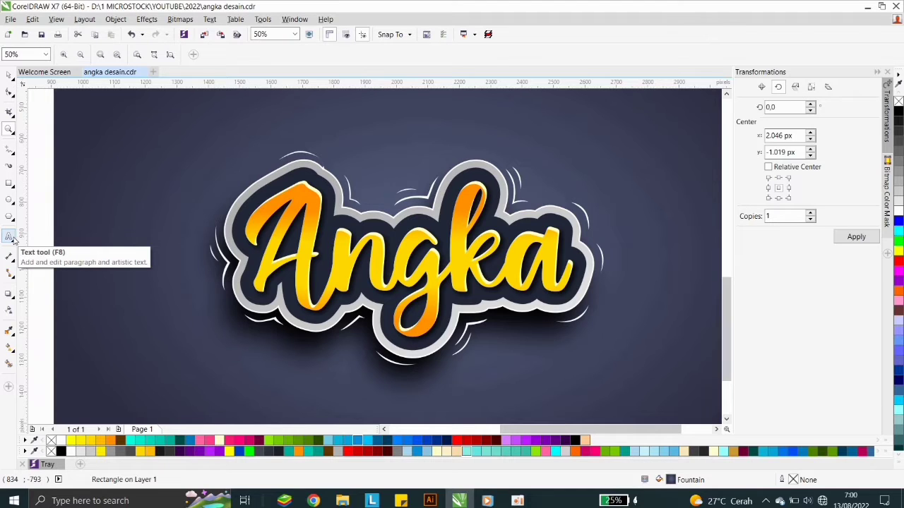
Move the dark gradient background rectangle down behind the Angka lettering to about Y -1.157 px
click(10, 237)
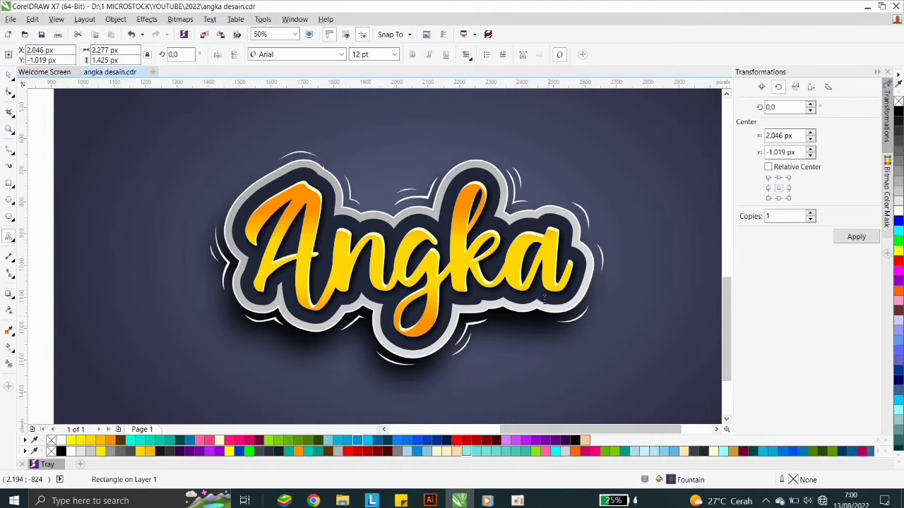
click(9, 75)
scroll(480, 197, down, 1)
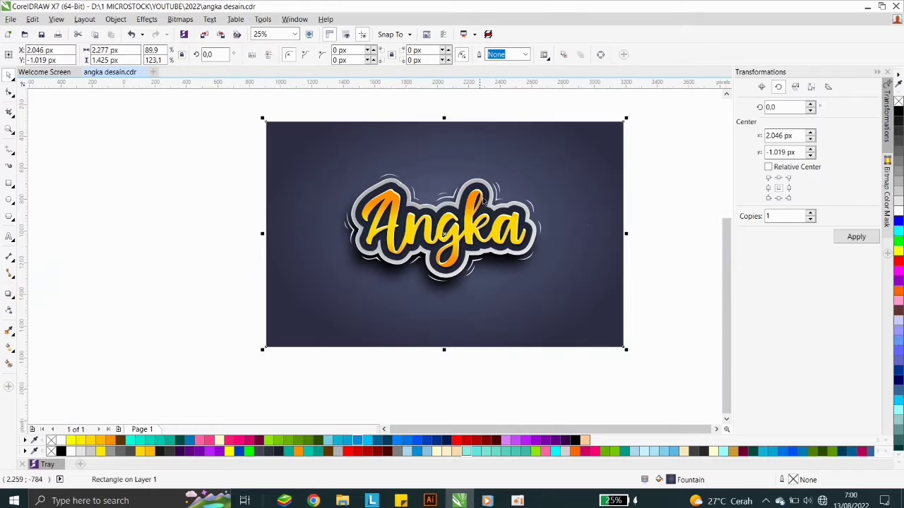
click(605, 194)
drag(605, 192, 602, 238)
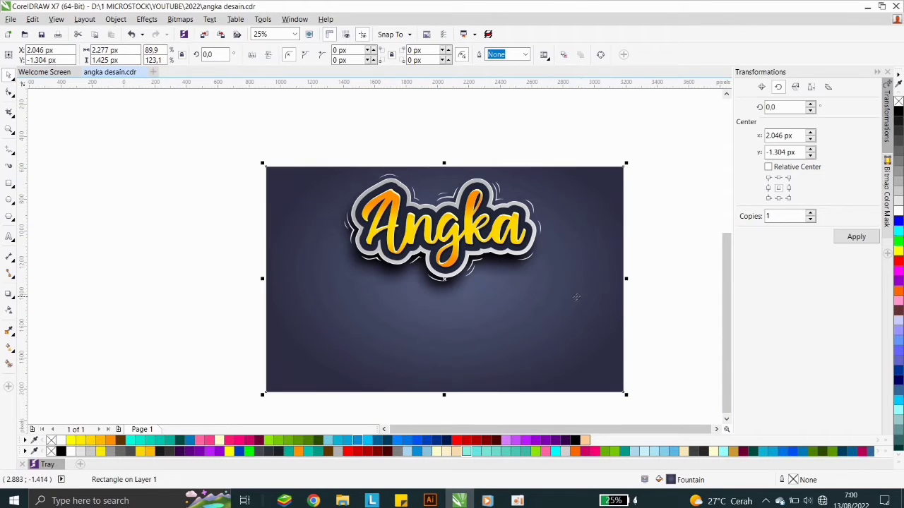
drag(576, 296, 576, 269)
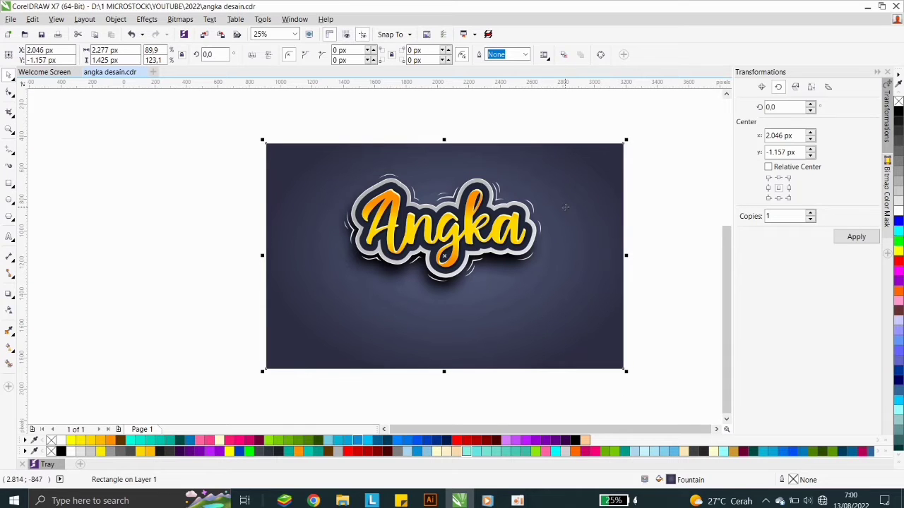
click(44, 186)
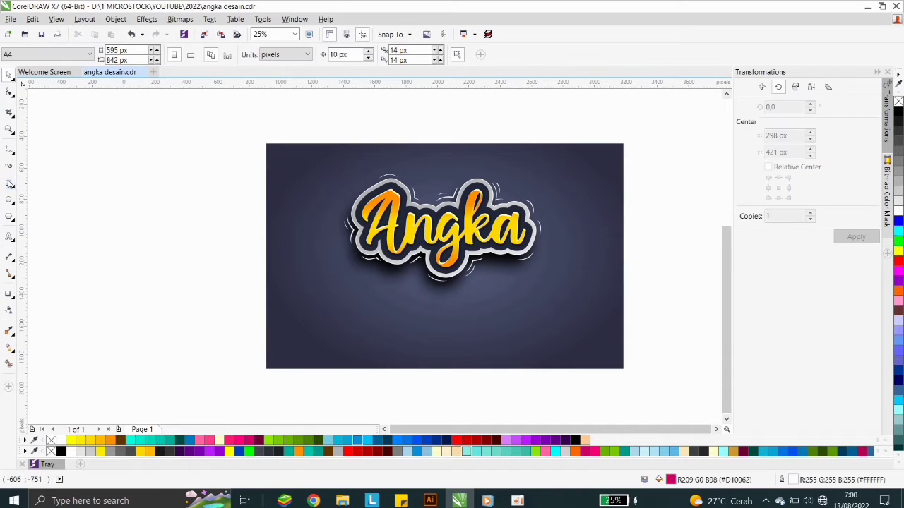
Draw a rectangle about 867 px wide and 1.062 px high beside the Angka background and shift it slightly upward
click(10, 183)
drag(119, 183, 257, 353)
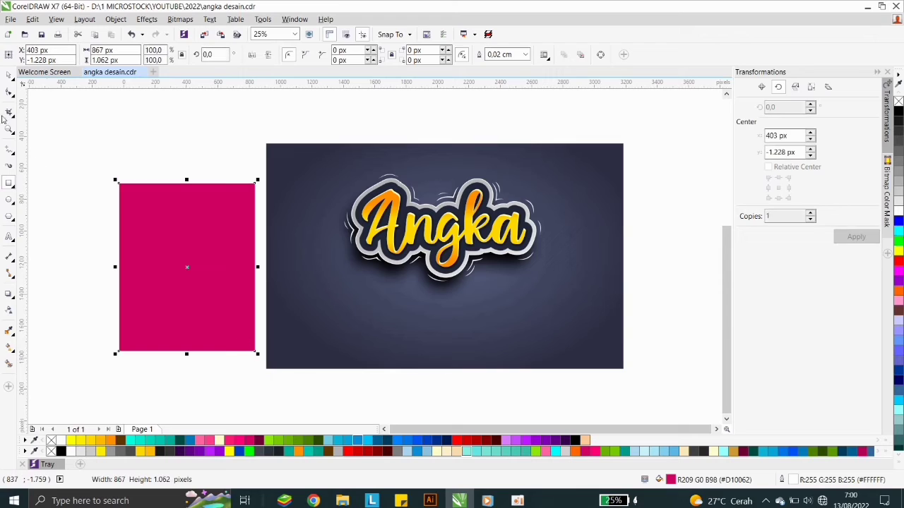
click(10, 75)
drag(212, 247, 216, 230)
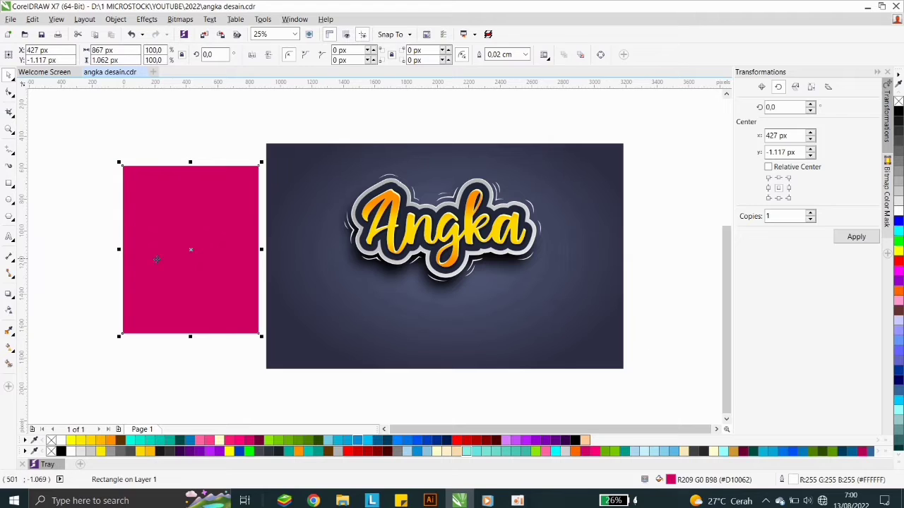
Apply an elliptical fountain fill to the new rectangle, white in the middle and magenta at the edges, extending to its sides
click(7, 346)
drag(185, 174, 185, 308)
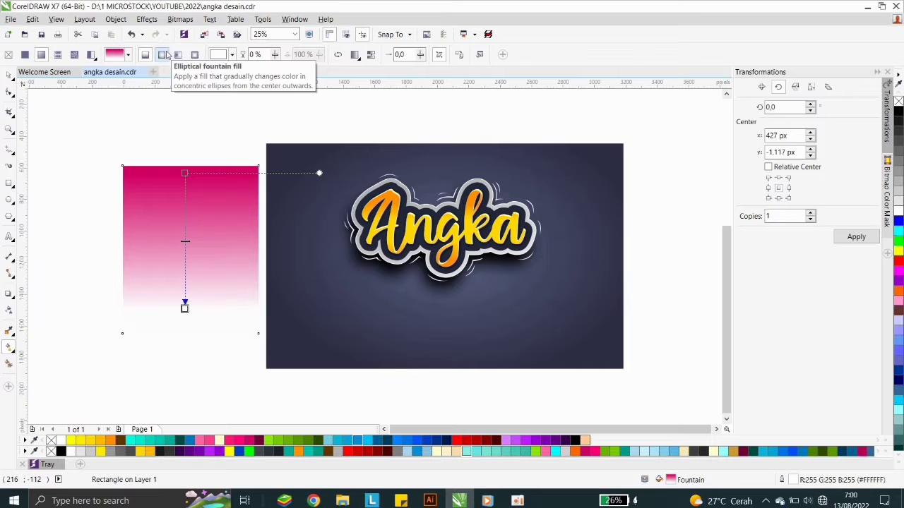
click(164, 55)
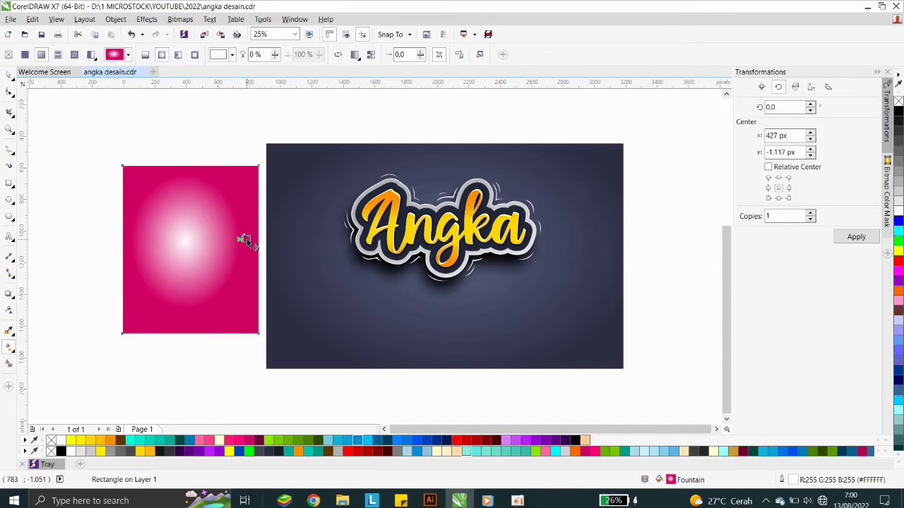
drag(245, 239, 266, 238)
drag(197, 240, 268, 240)
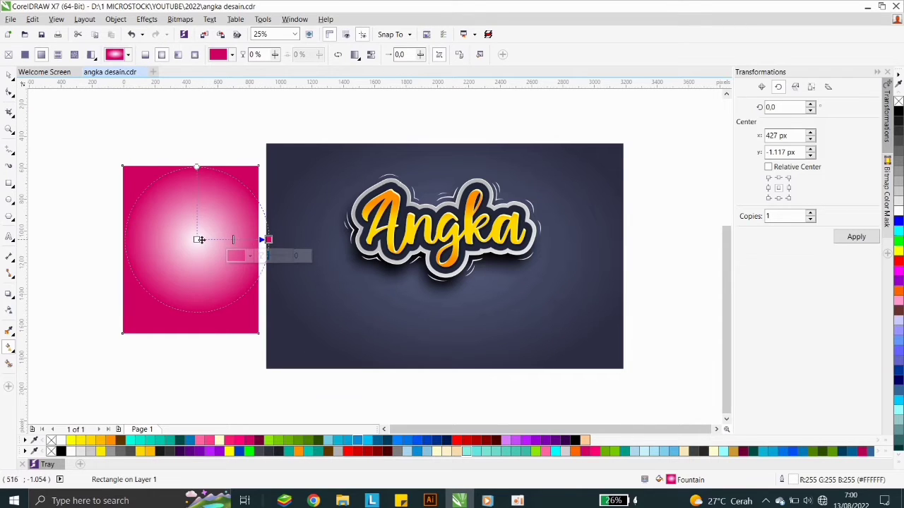
drag(197, 239, 193, 243)
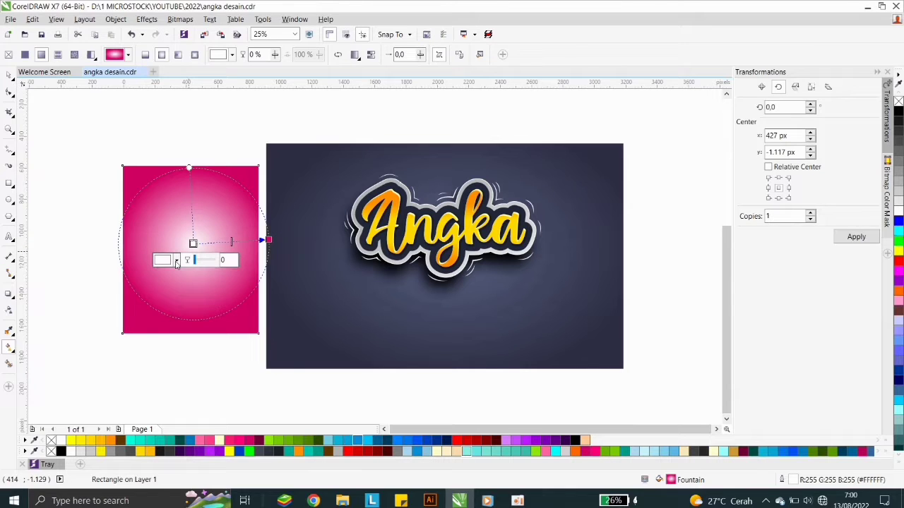
Set the fountain fill's centre node to the dark colour #2D2E42 sampled from the Angka background's edge
click(175, 260)
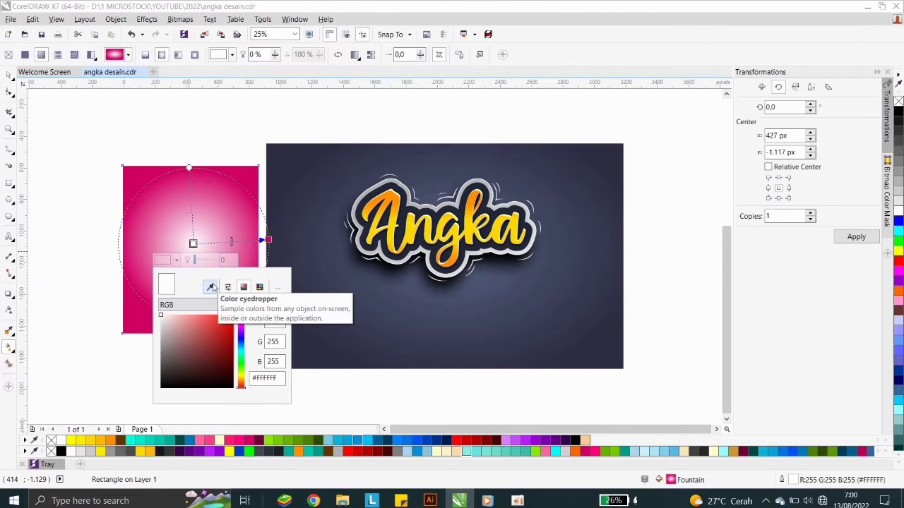
click(211, 286)
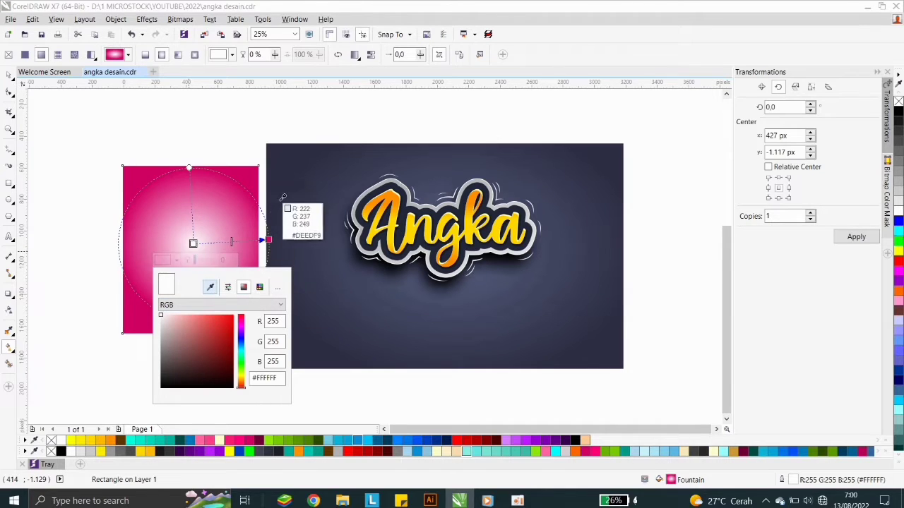
click(273, 143)
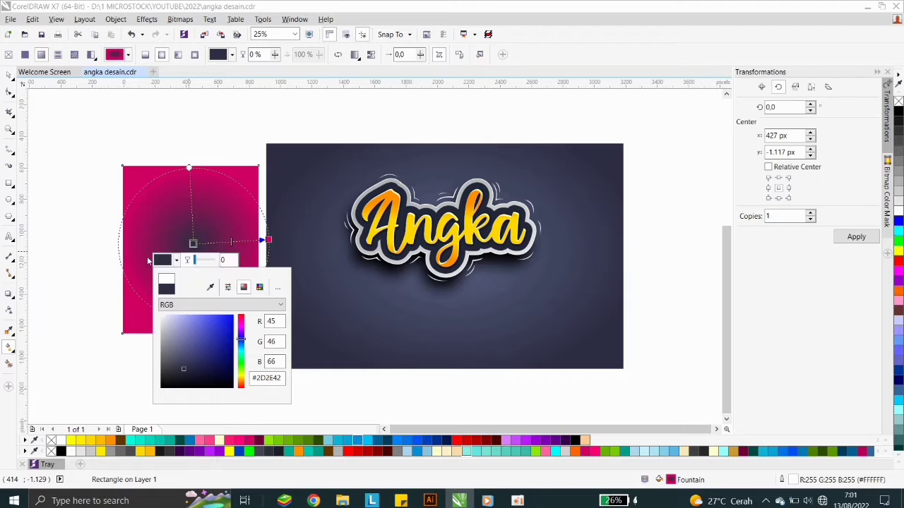
click(271, 241)
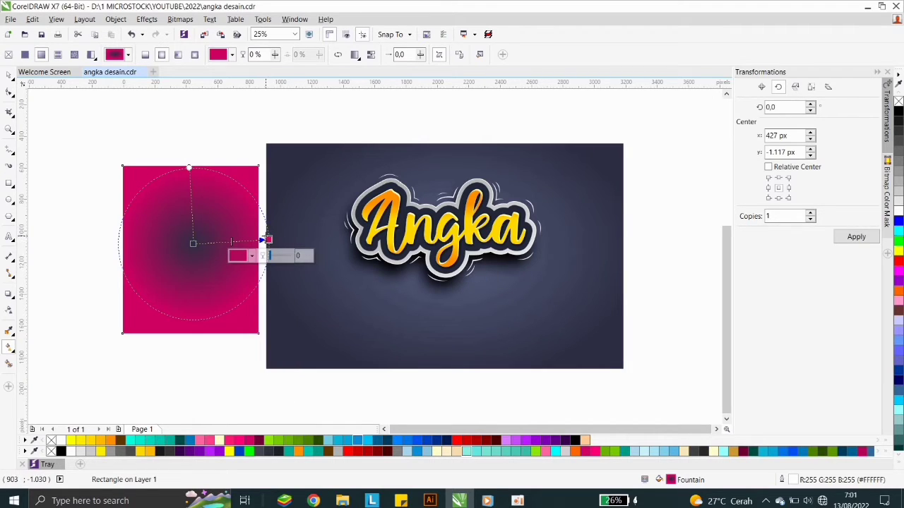
click(8, 332)
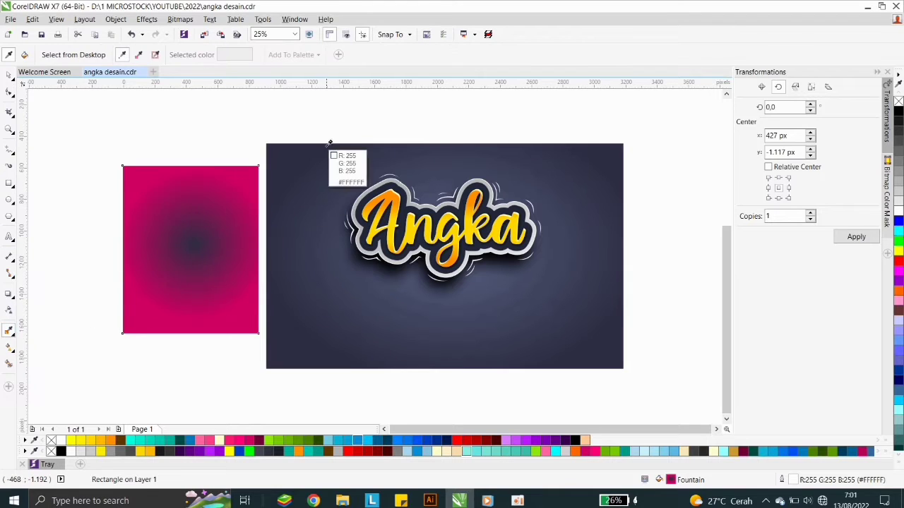
click(277, 146)
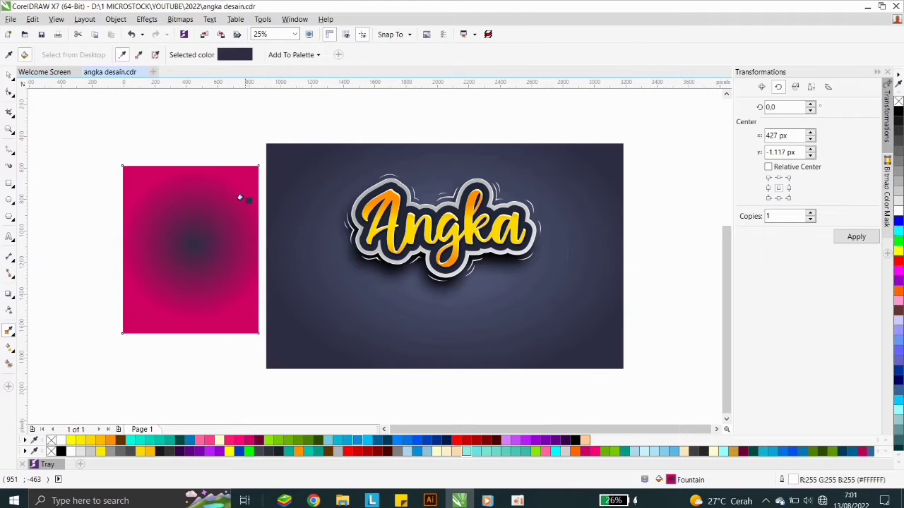
click(9, 75)
Set the fountain fill's outer node to #2D2E42, sampled from the upper corner of the Angka background
click(188, 246)
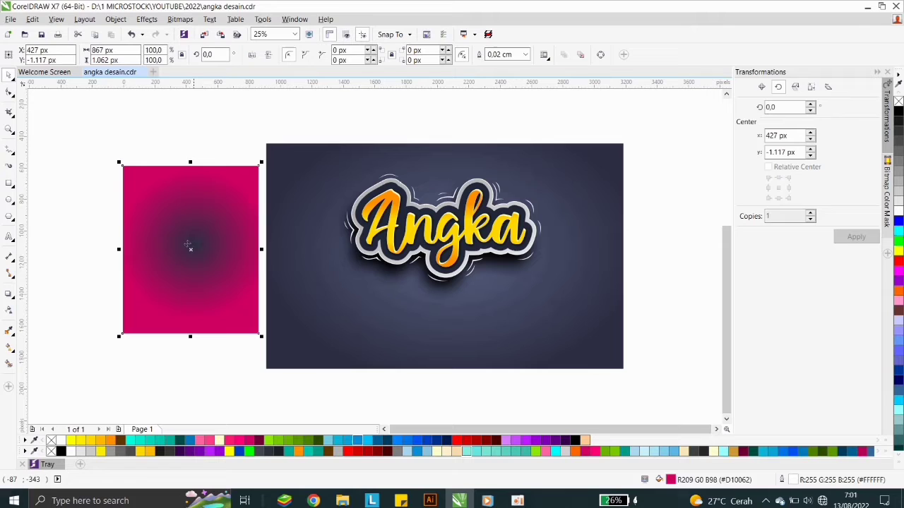
click(9, 347)
click(269, 241)
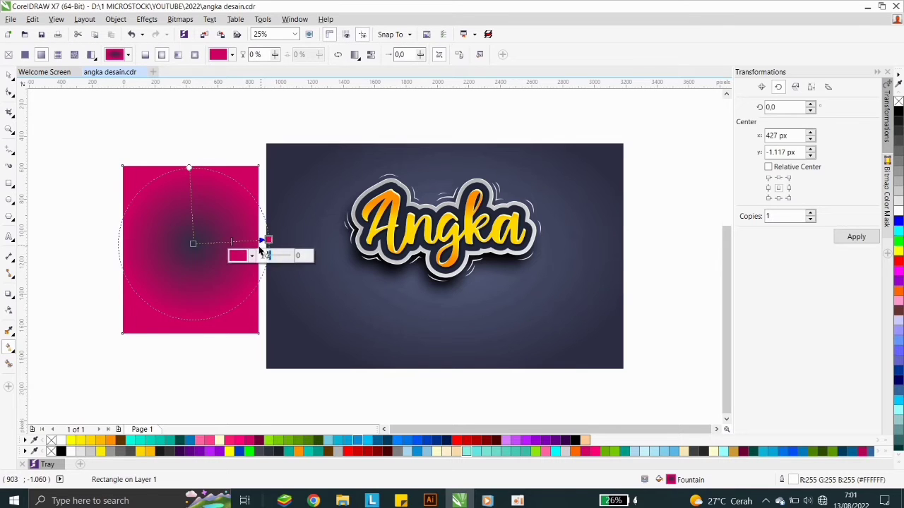
click(251, 255)
click(286, 283)
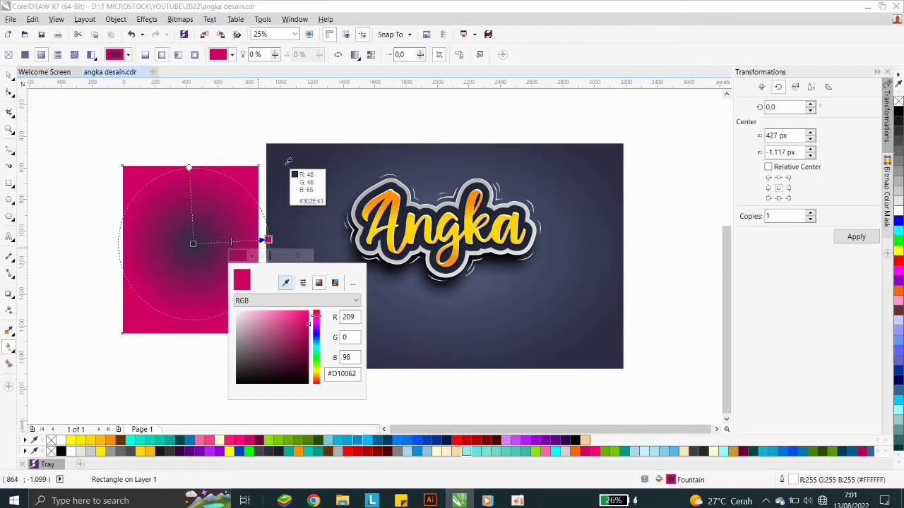
click(275, 149)
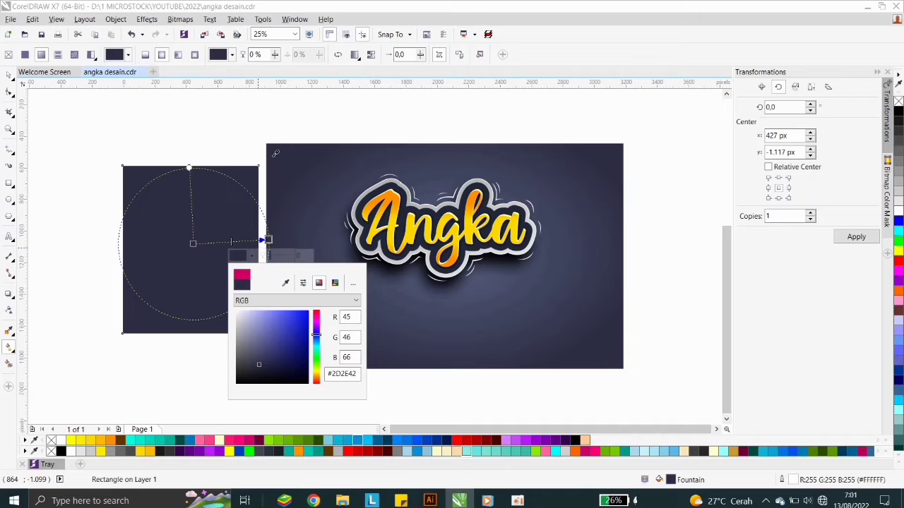
Lighten the fountain fill's centre node to #4F5170
click(193, 244)
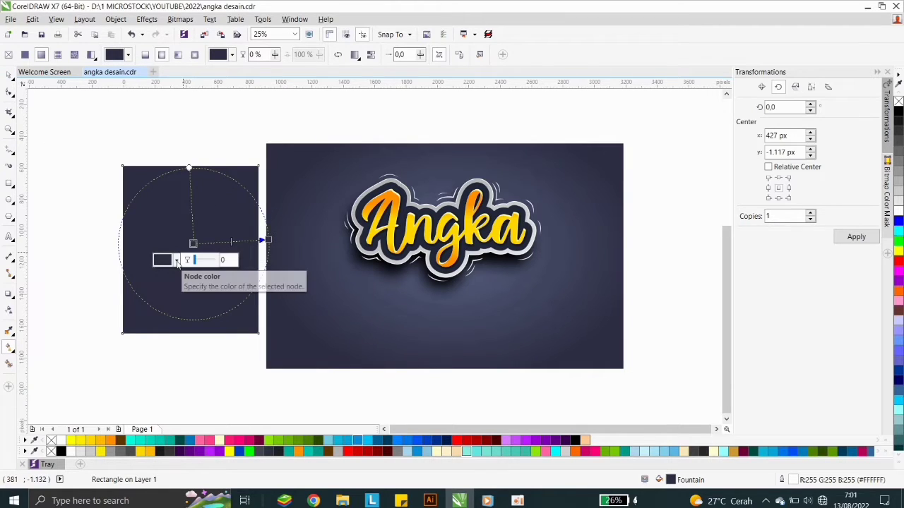
click(177, 261)
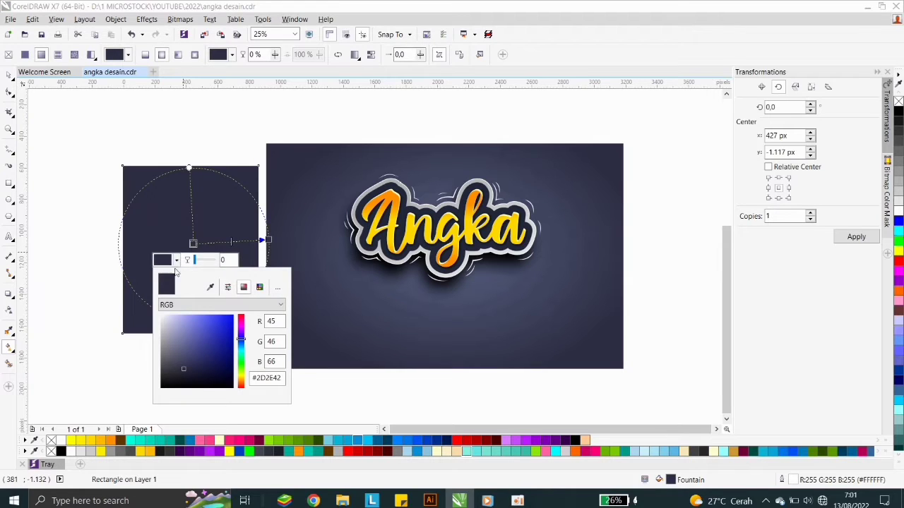
mouse_move(185, 373)
mouse_down()
mouse_move(176, 353)
mouse_move(166, 355)
mouse_move(182, 356)
mouse_up()
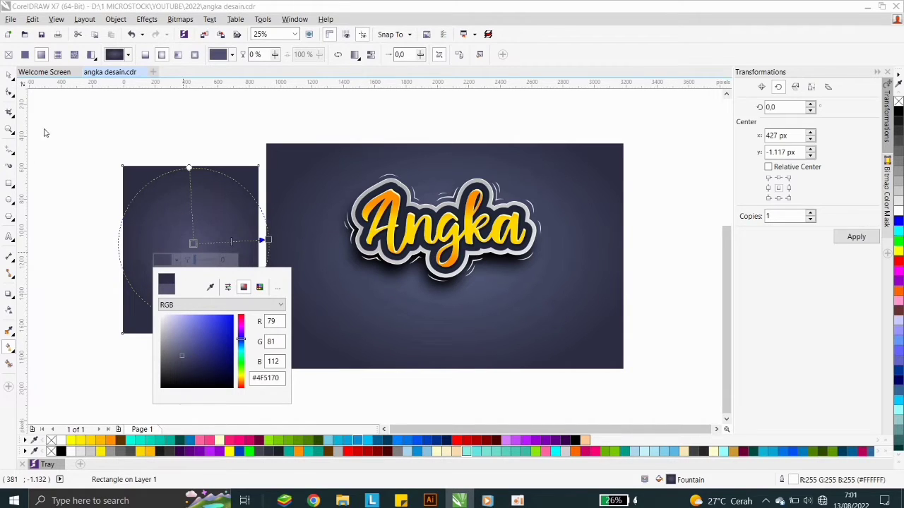
drag(146, 114, 151, 119)
key(ctrl+z)
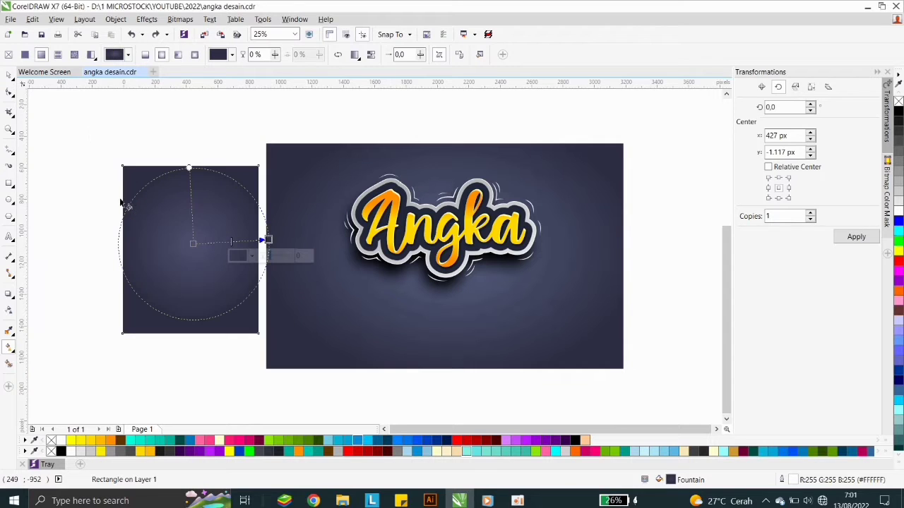
Rotate the new gradient rectangle 90° and enlarge it to about 1.734 by 1.416 px, placed clear of the Angka background
click(8, 75)
click(218, 210)
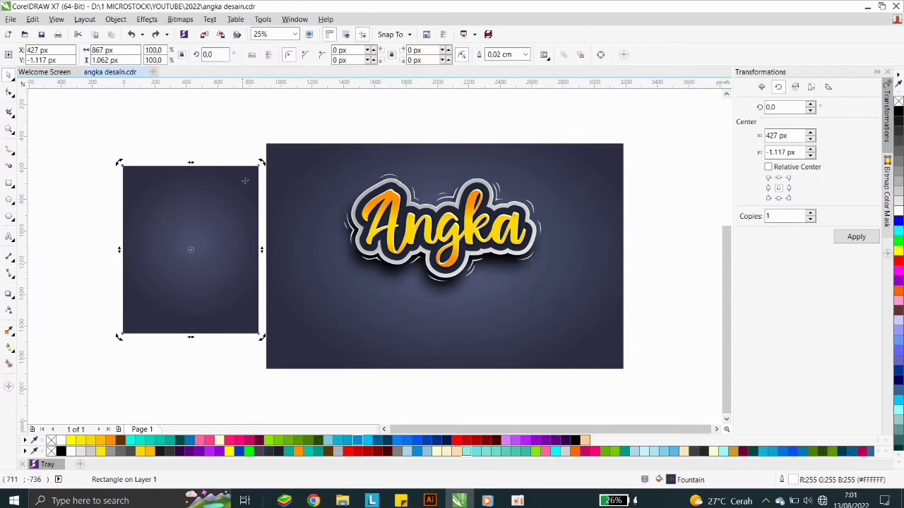
drag(260, 164, 51, 134)
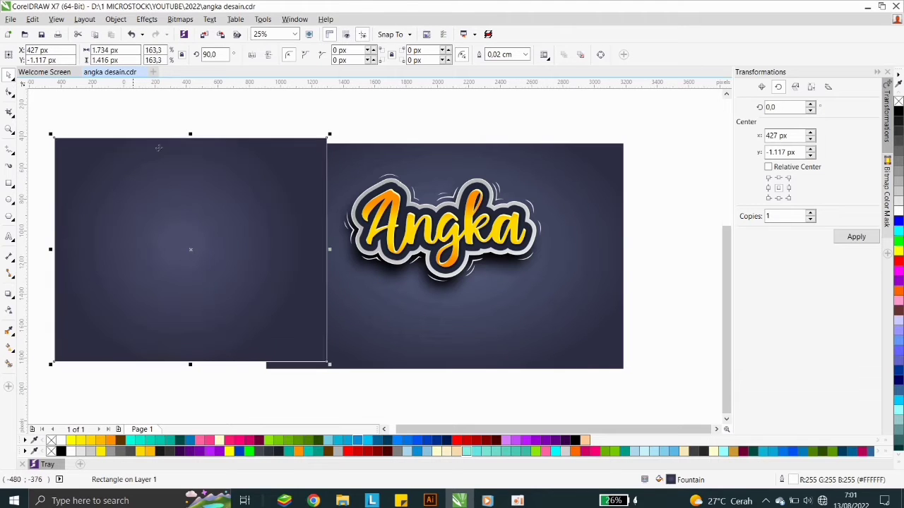
drag(291, 178, 202, 193)
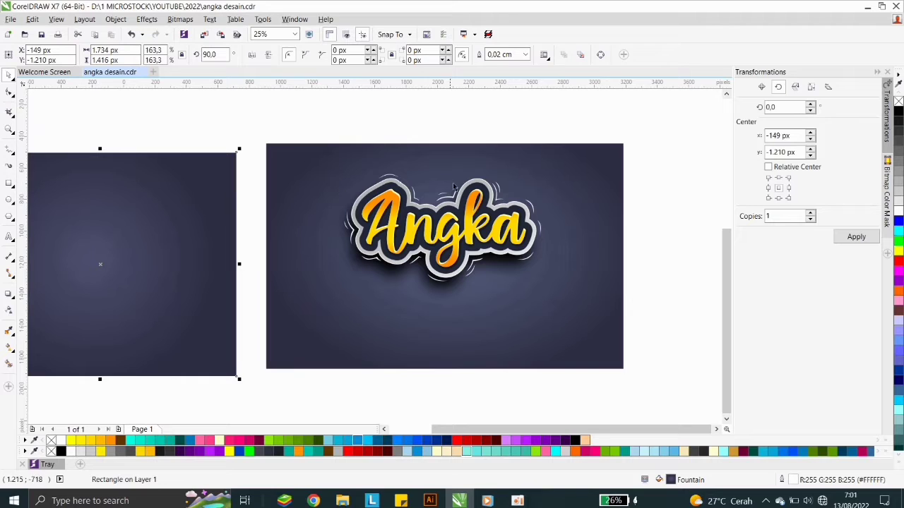
Delete the sample gradient rectangle beside the Angka artwork
scroll(173, 235, down, 1)
scroll(182, 230, up, 1)
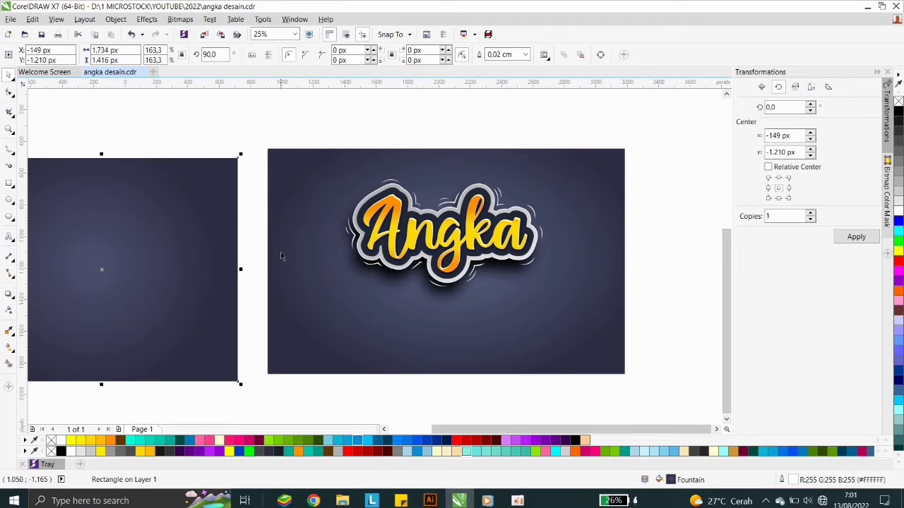
click(227, 176)
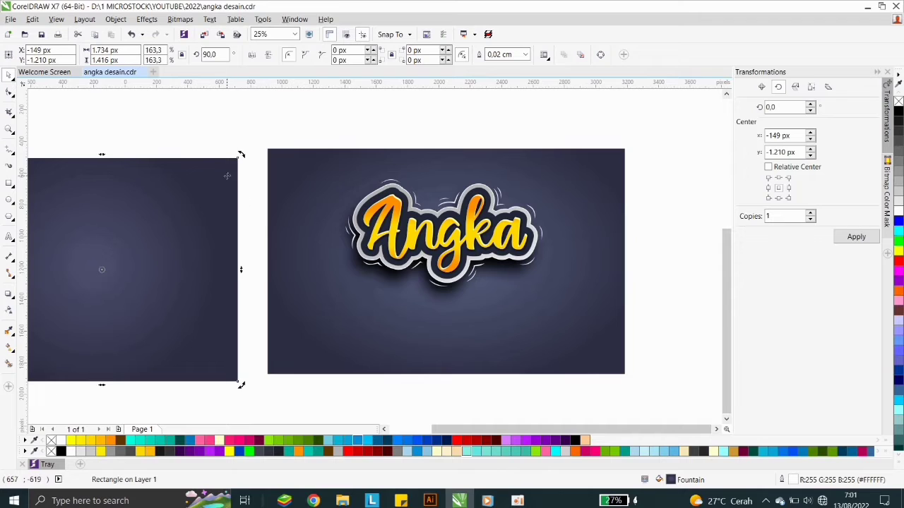
click(8, 333)
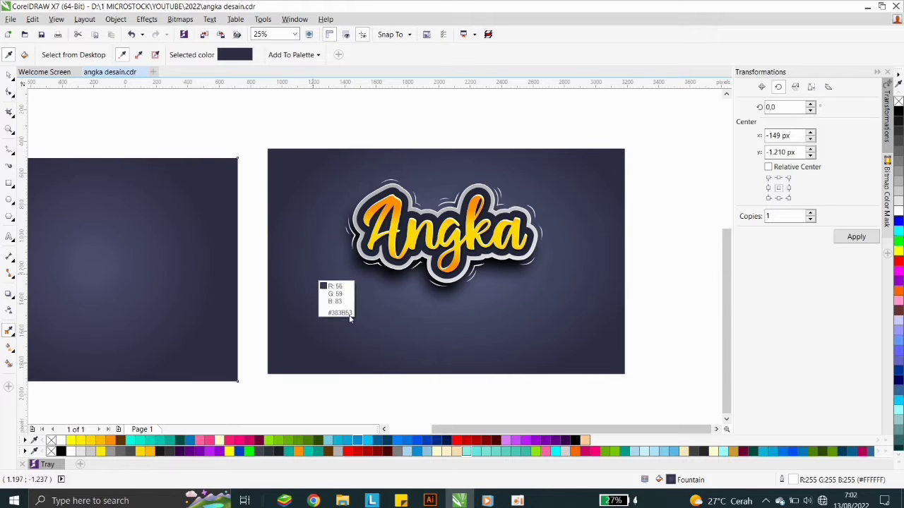
click(8, 74)
click(101, 268)
key(Delete)
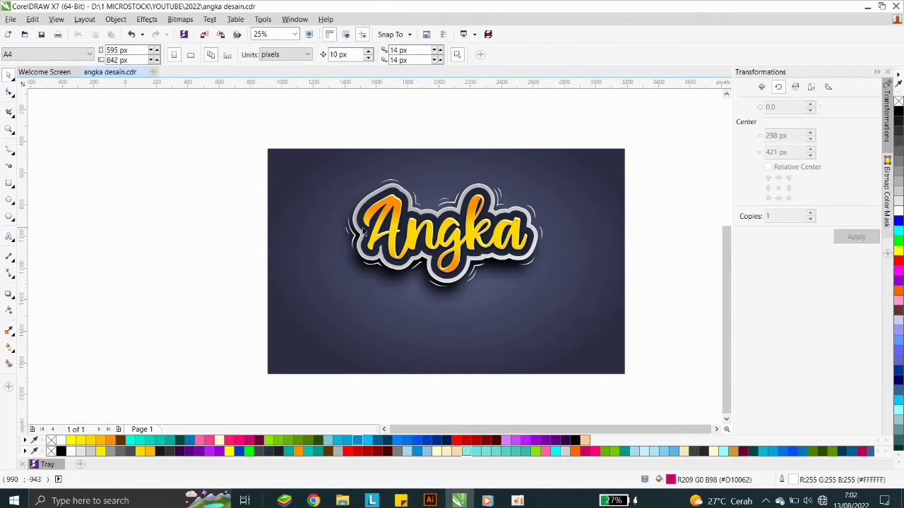
Move the Angka background rectangle down to about Y -1.226 px and widen it symmetrically to about 2.681 px
scroll(434, 226, down, 1)
click(520, 247)
scroll(519, 248, up, 1)
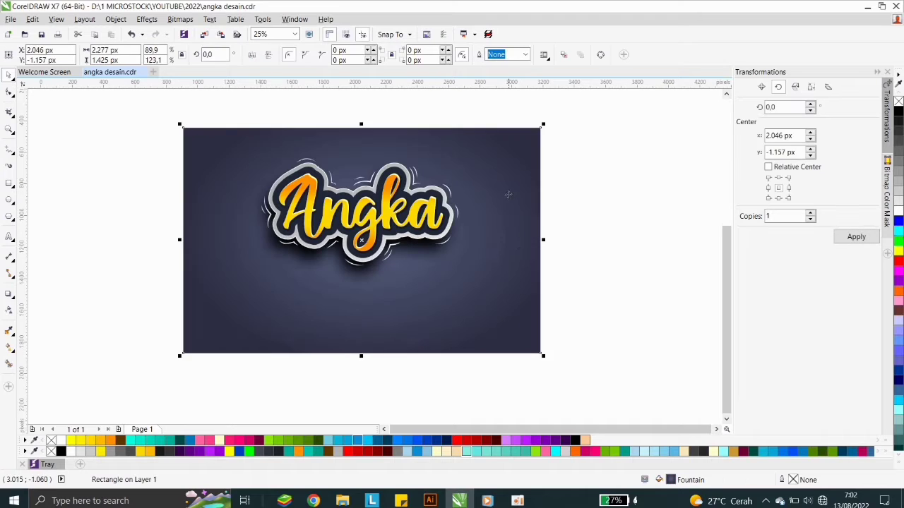
key(Escape)
click(526, 247)
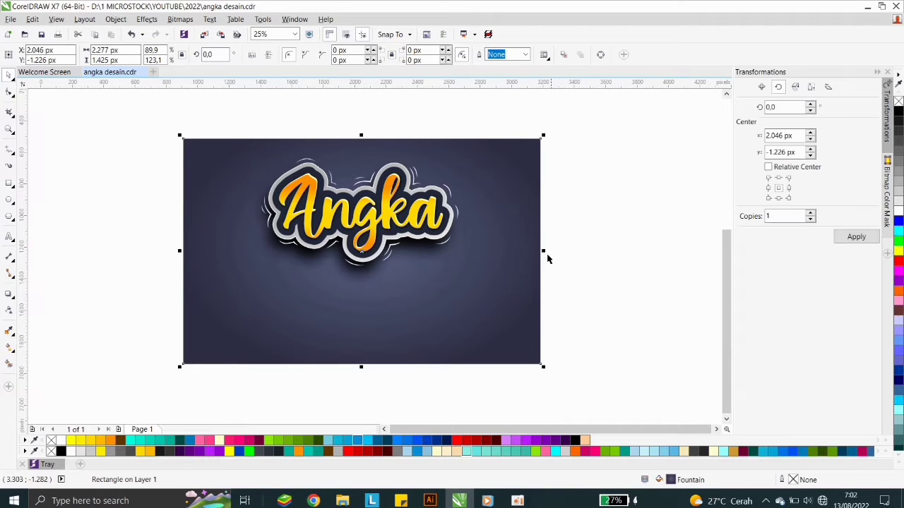
drag(543, 250, 572, 248)
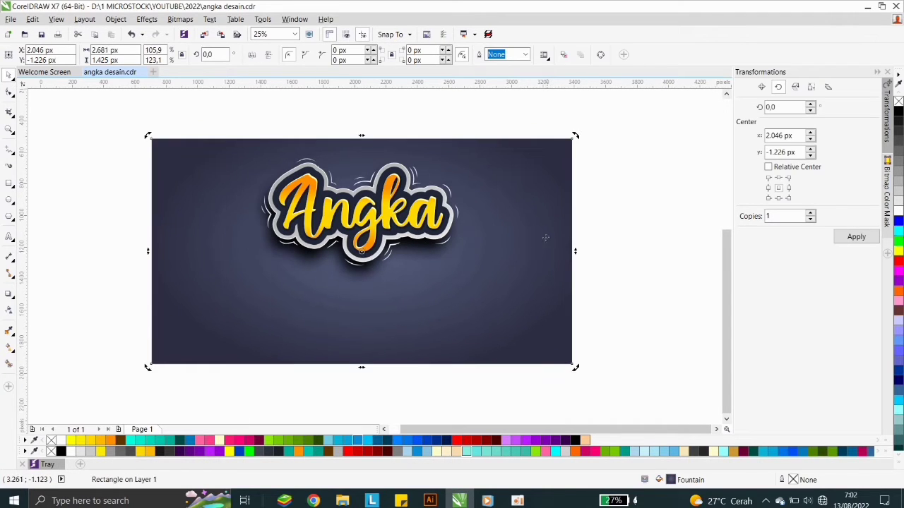
Extend the lower edge of the Angka background rectangle downward for a height of about 1.656 px
drag(361, 364, 354, 400)
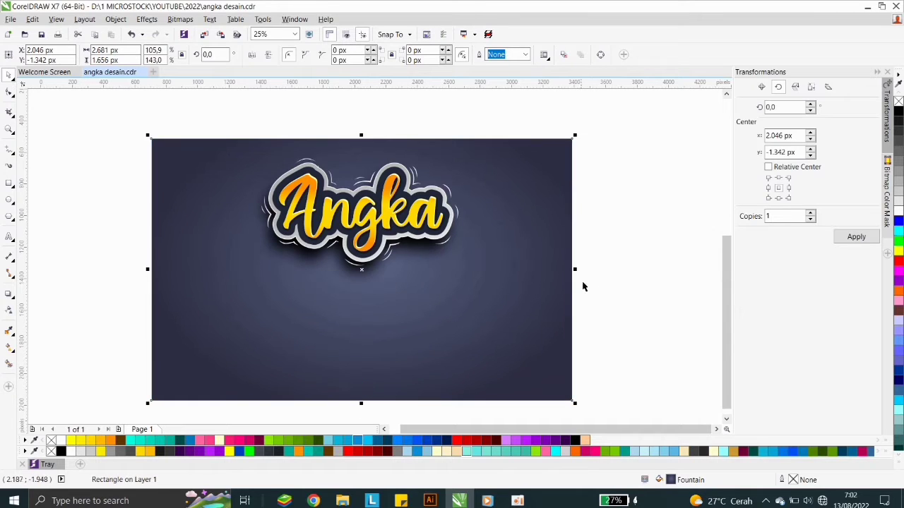
key(Escape)
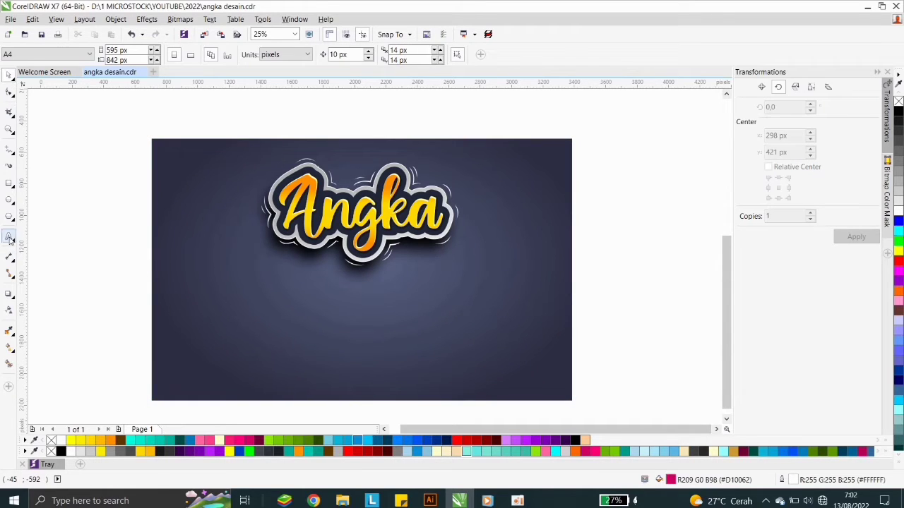
Add the artistic text "Desain" to the dark background, enlarge it to about 494.5 pt and place it below the Angka lettering
click(8, 237)
click(310, 302)
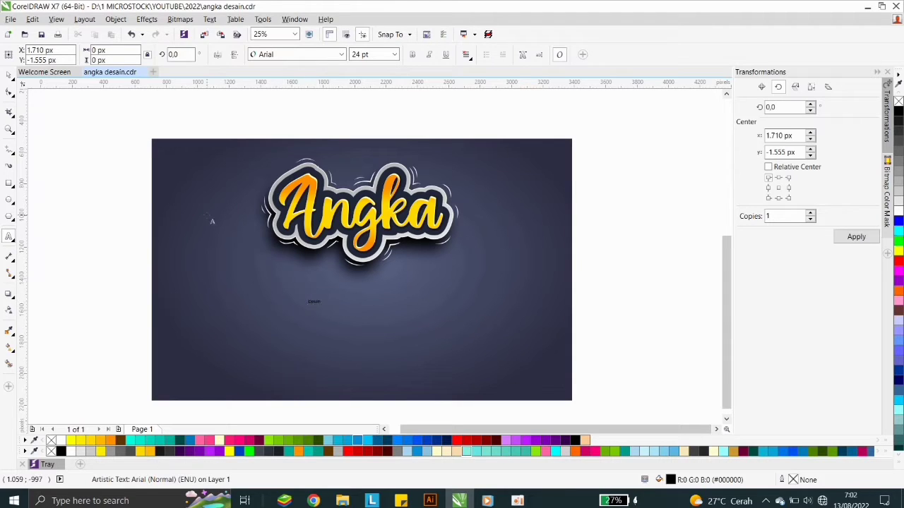
click(8, 75)
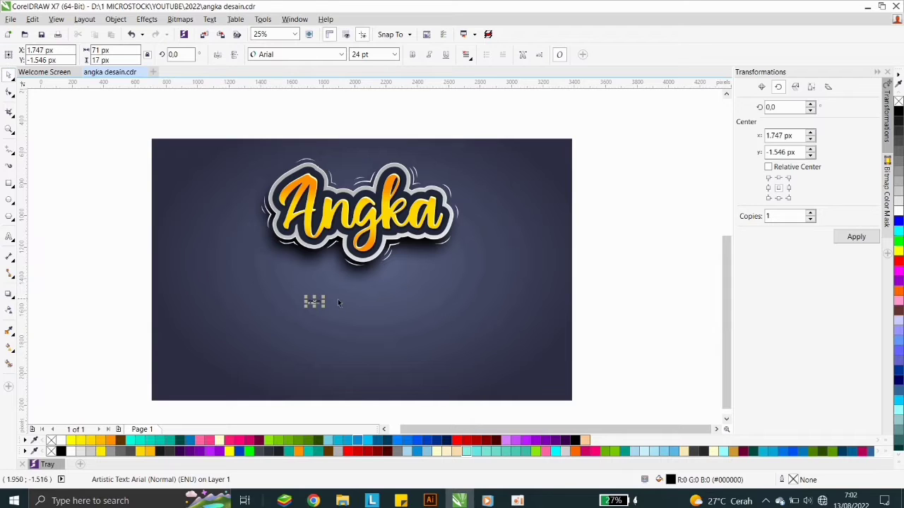
drag(324, 295, 432, 271)
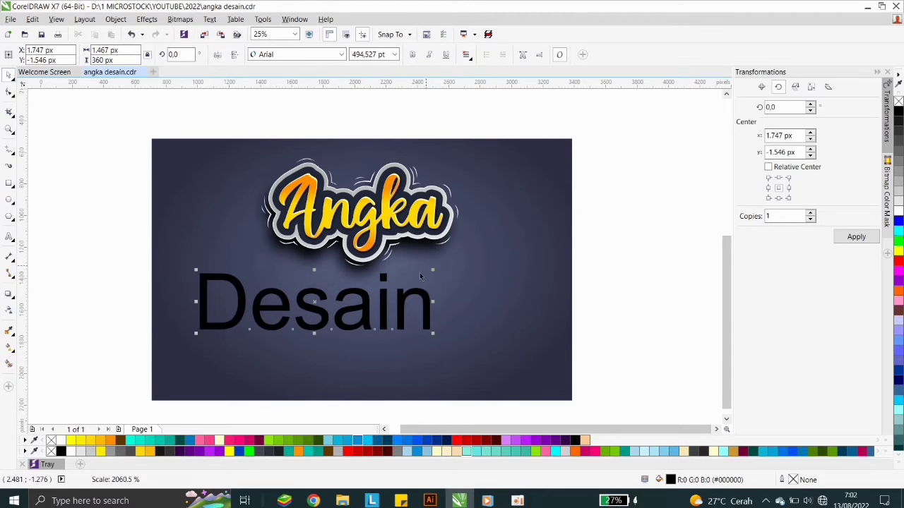
drag(365, 304, 414, 298)
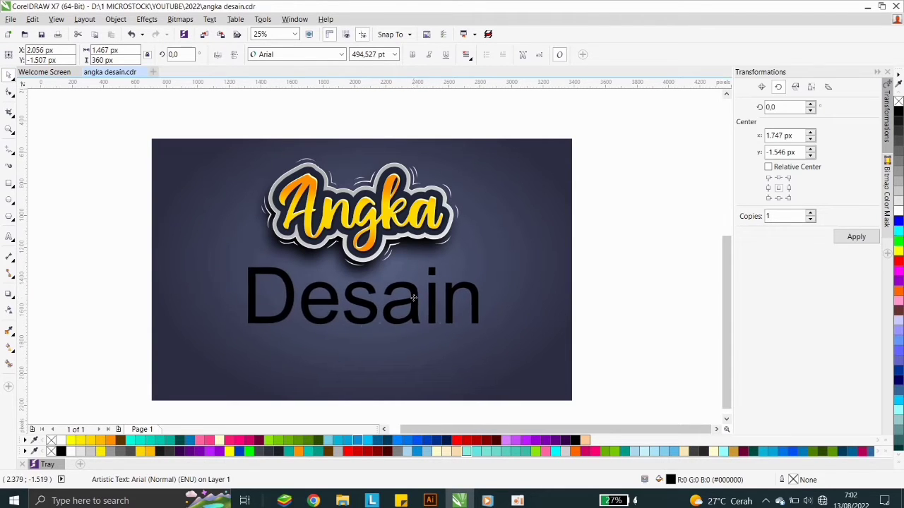
Set the Desain text in the Ontel font, enlarge it to about 521.4 pt and place it at about X 1.991, Y -1.472 px
click(341, 55)
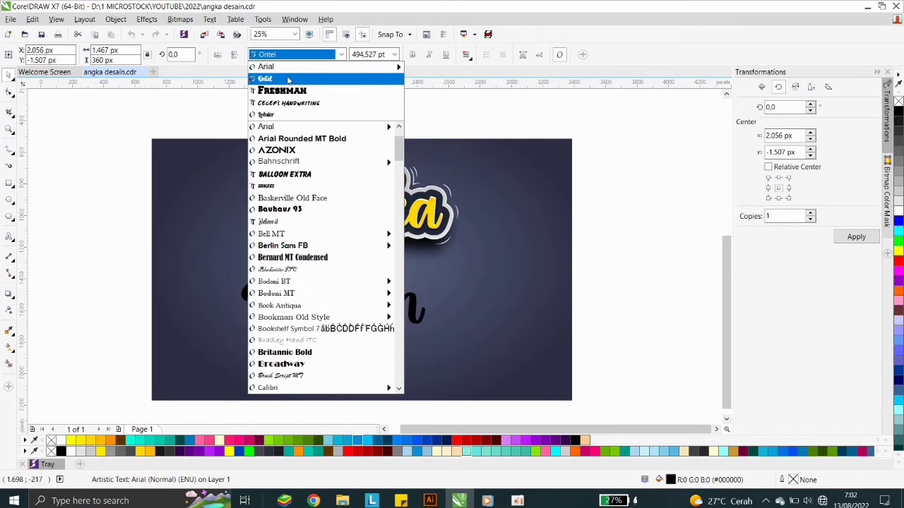
click(288, 79)
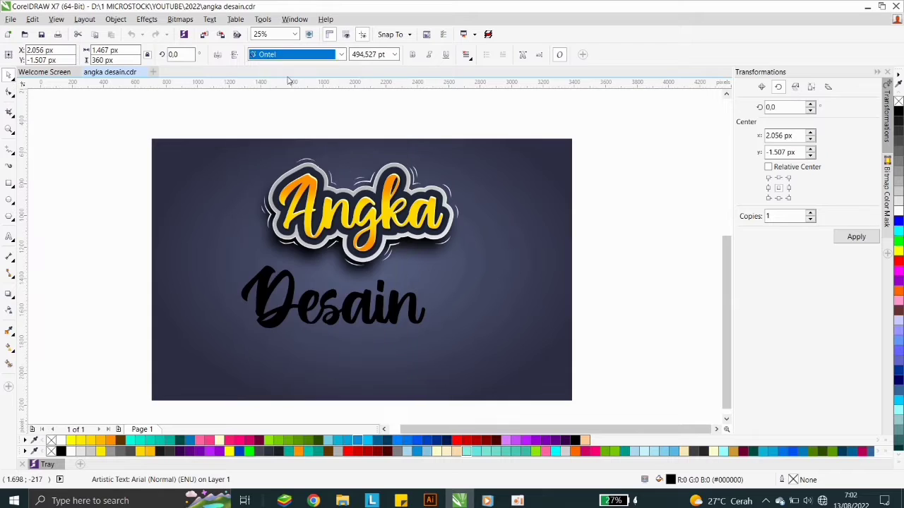
mouse_move(378, 306)
mouse_down()
mouse_move(396, 291)
mouse_move(378, 291)
mouse_up()
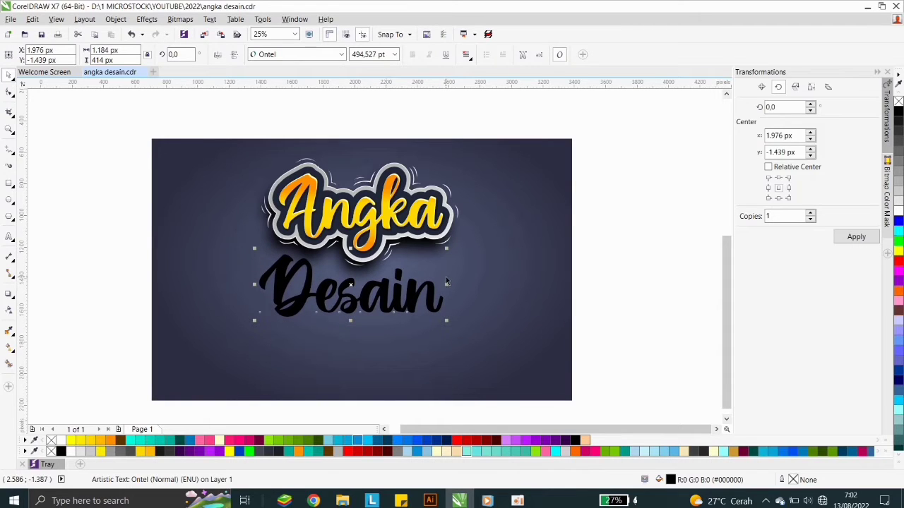
drag(446, 248, 452, 246)
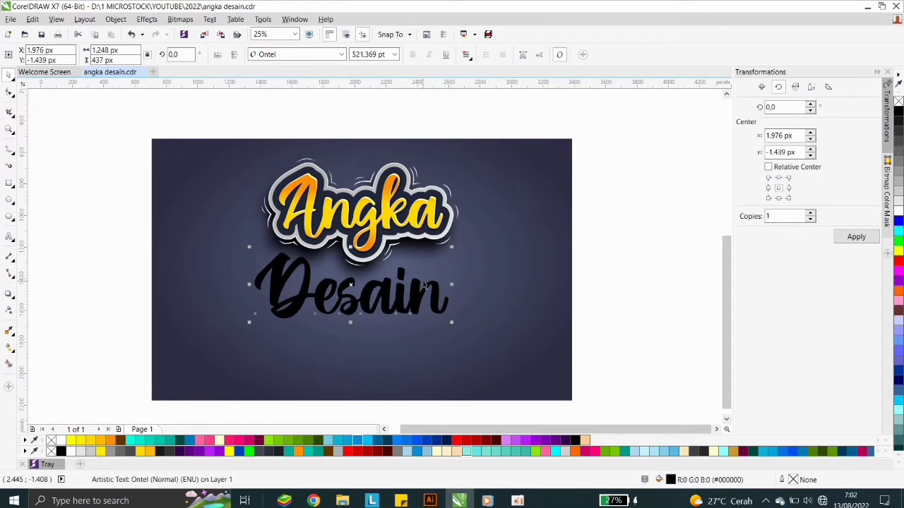
drag(416, 291, 419, 295)
Fill the Desain text with a vertical linear fountain fill running down the letter D, with orange at both end nodes
scroll(377, 296, up, 1)
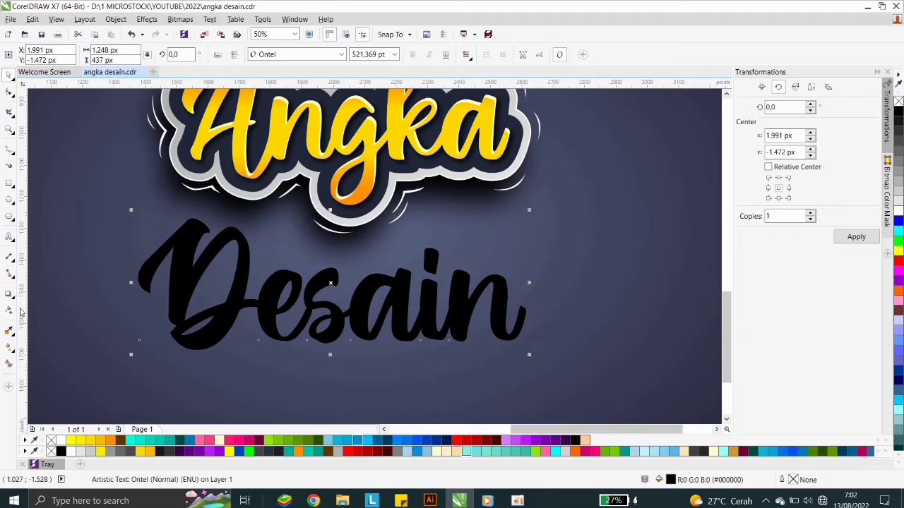
click(11, 349)
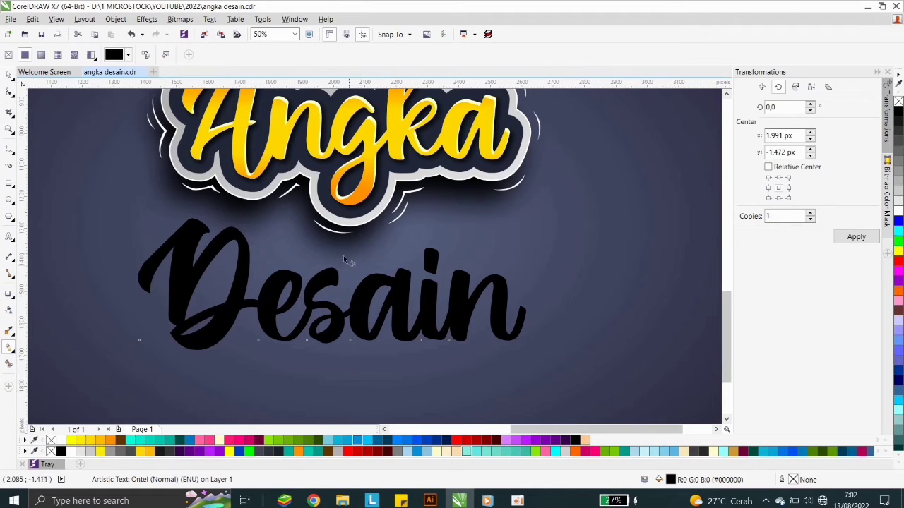
drag(237, 230, 237, 343)
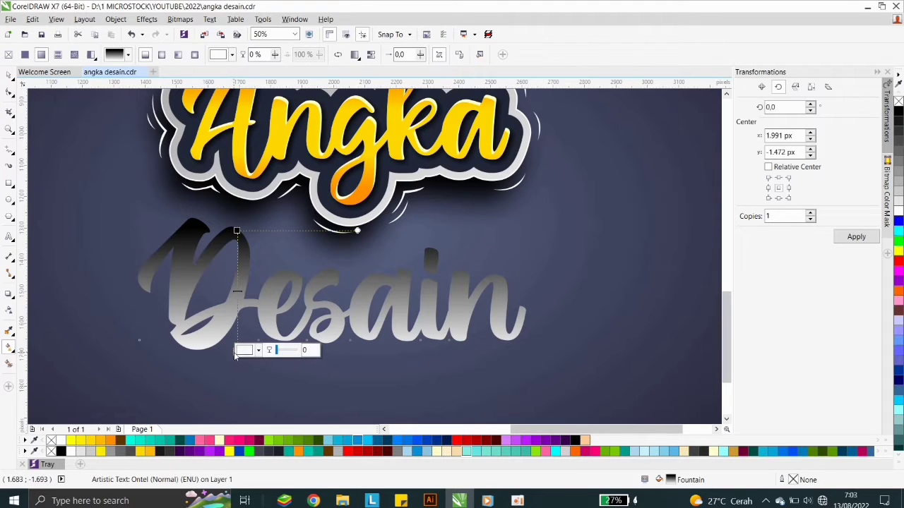
click(114, 452)
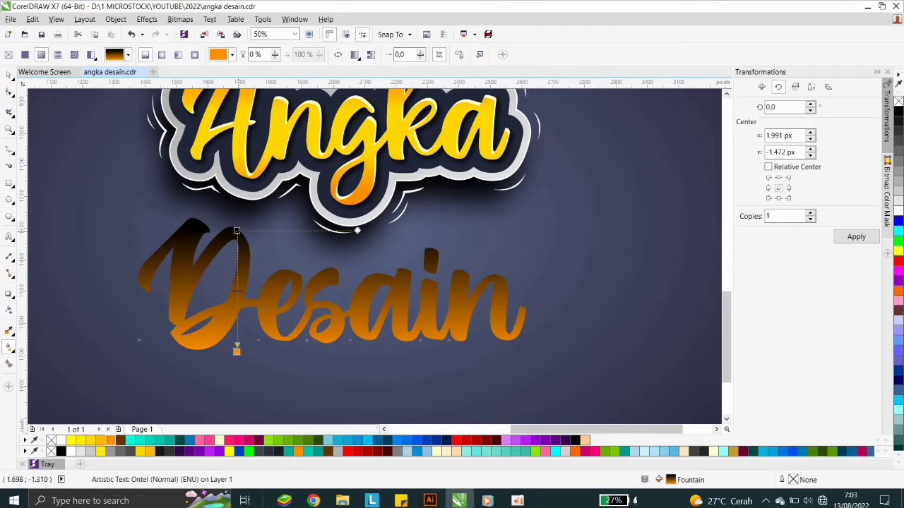
click(238, 230)
click(111, 441)
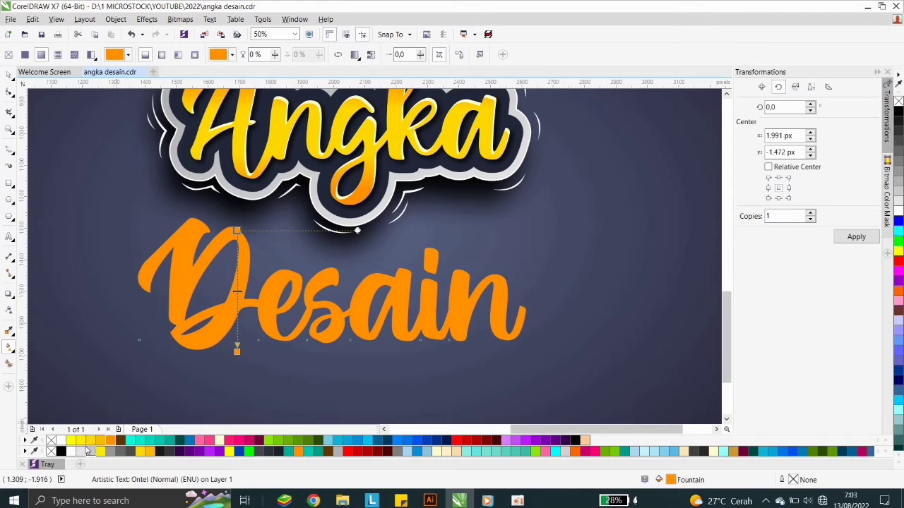
Add two yellow intermediate nodes to the Desain fountain fill, one near 23% and one past the middle
drag(84, 443, 191, 330)
drag(237, 262, 237, 255)
drag(237, 345, 237, 258)
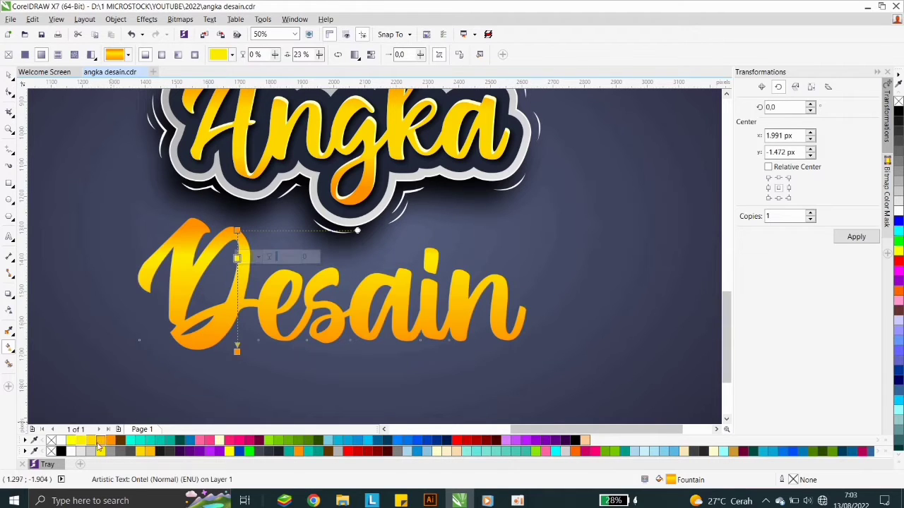
drag(81, 451, 238, 303)
Shorten the Desain fountain fill, shift it beside the D and lower its start node toward the top of the small letters
click(237, 351)
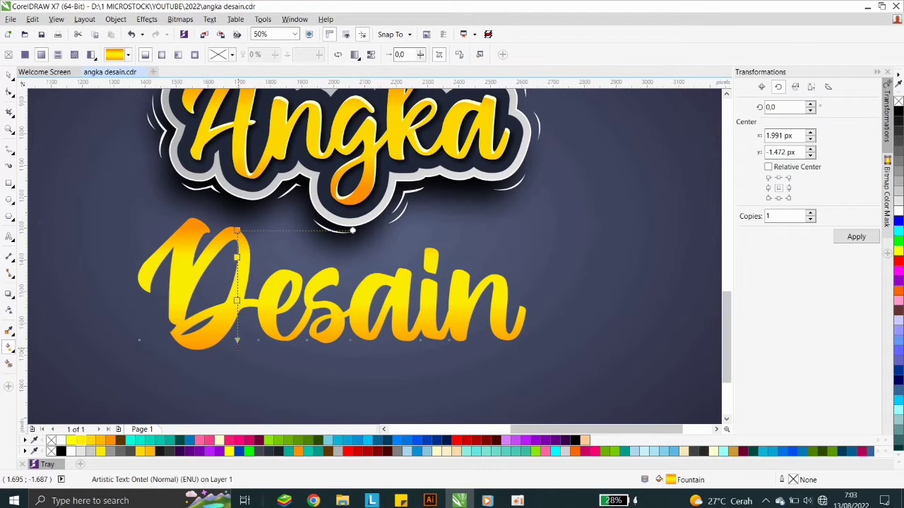
click(237, 231)
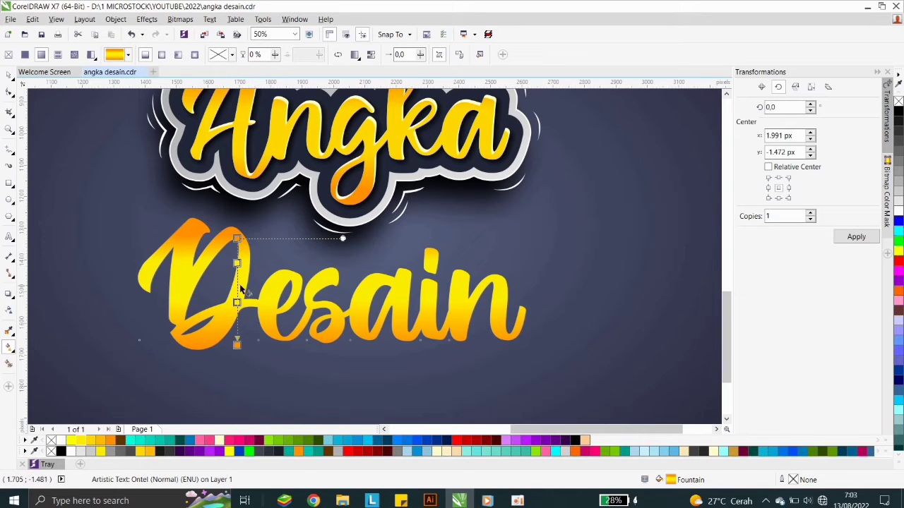
drag(237, 283, 253, 293)
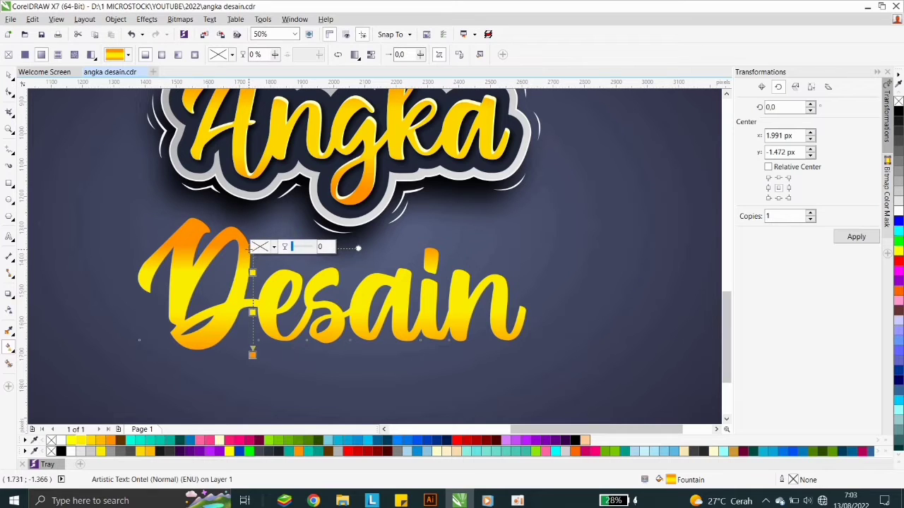
drag(252, 246, 252, 261)
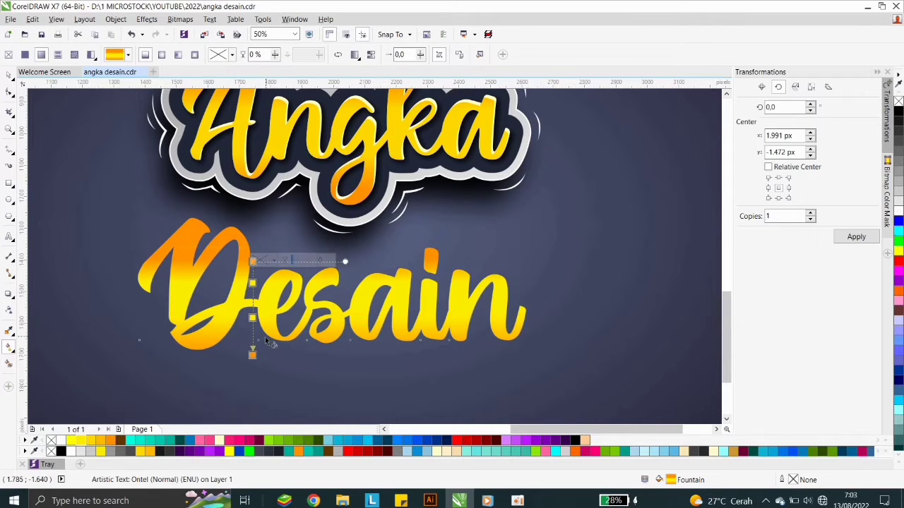
Give the Desain text a #003C5C outline 1.0 cm wide with rounded corners and caps, placed behind the fill and scaling with the object
click(8, 74)
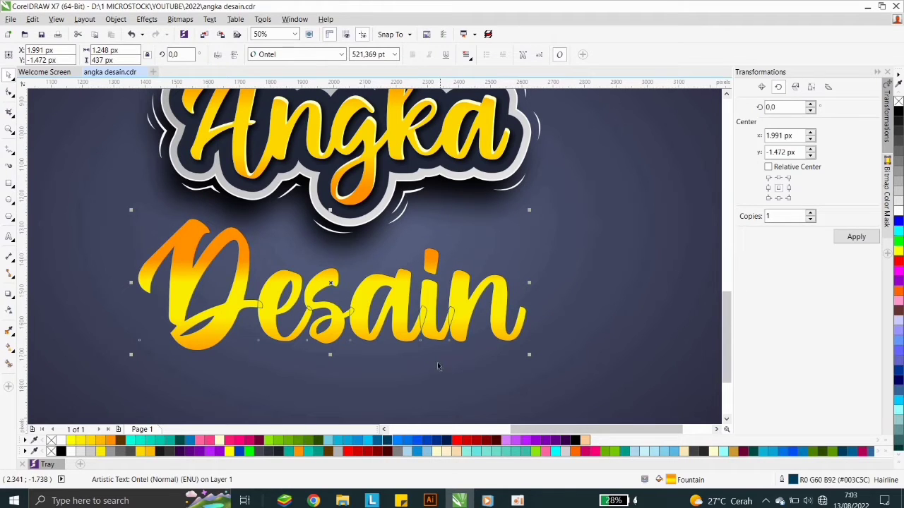
double_click(792, 480)
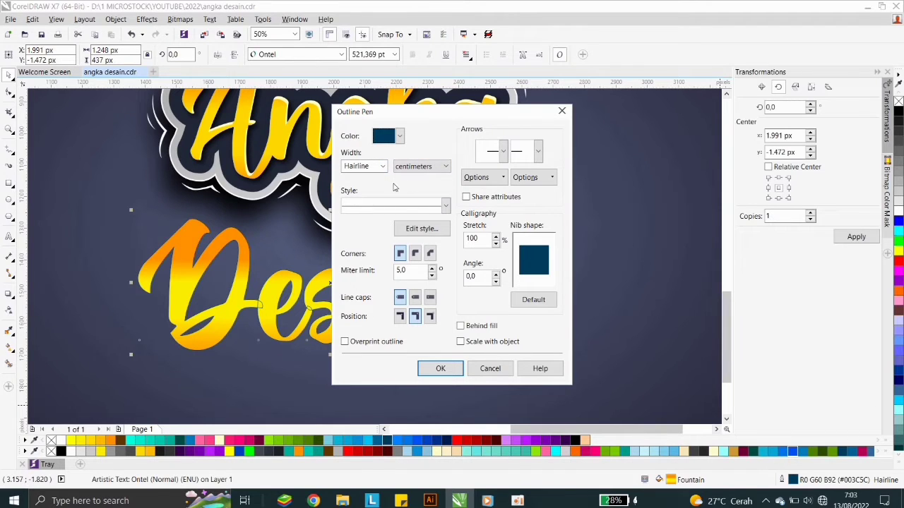
click(381, 166)
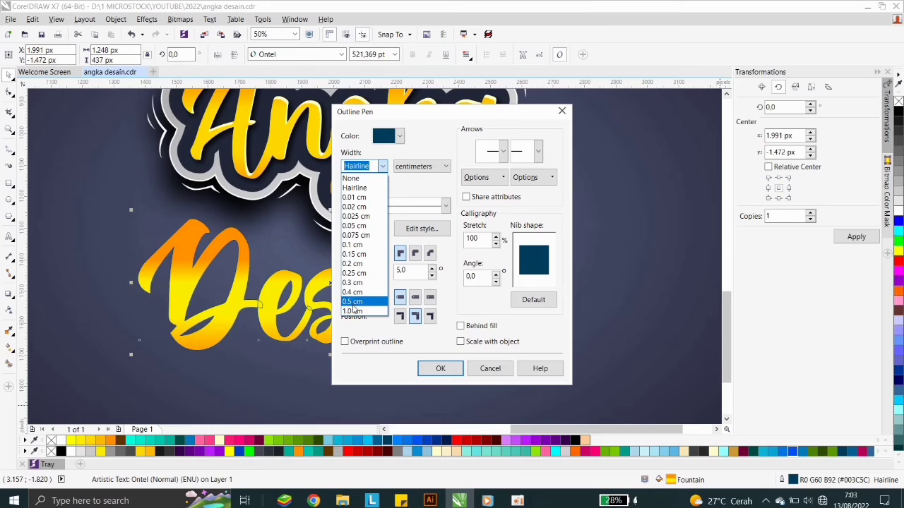
click(353, 312)
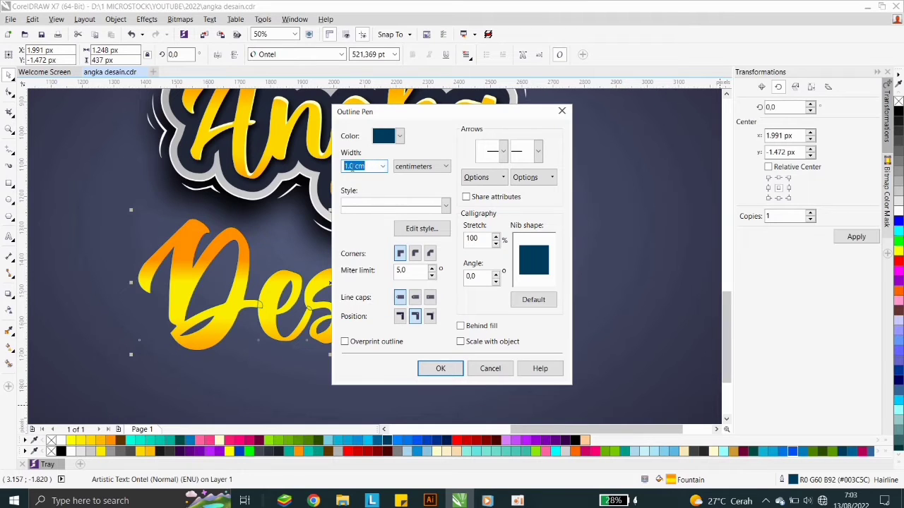
click(461, 325)
click(414, 254)
click(415, 298)
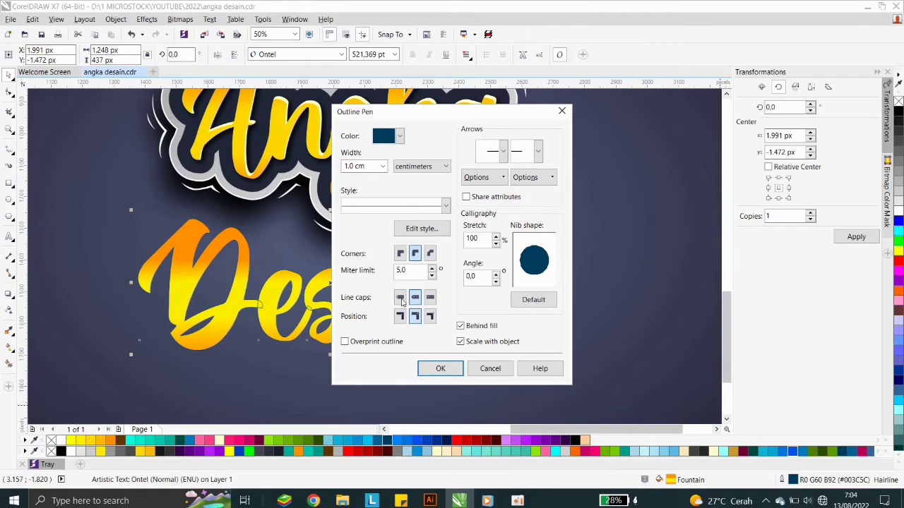
click(441, 368)
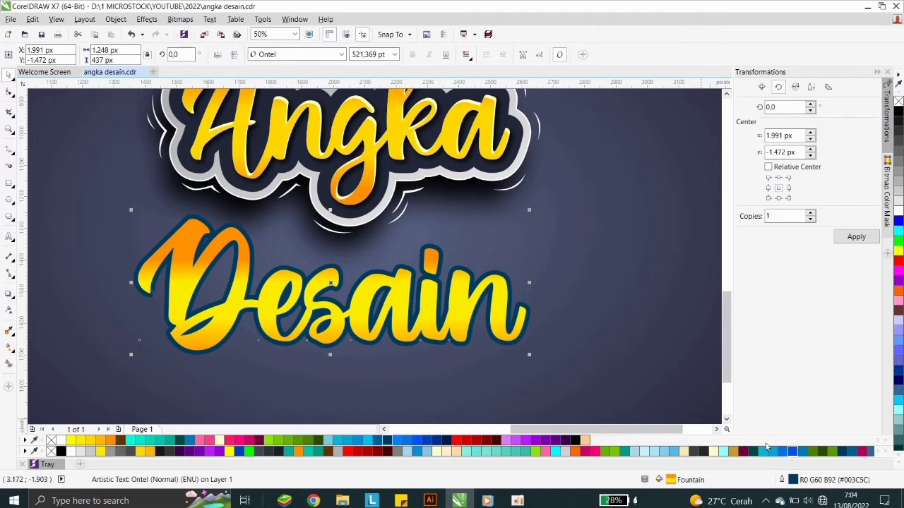
Thicken the Desain outline to 2 cm and widen it slightly once more
double_click(793, 480)
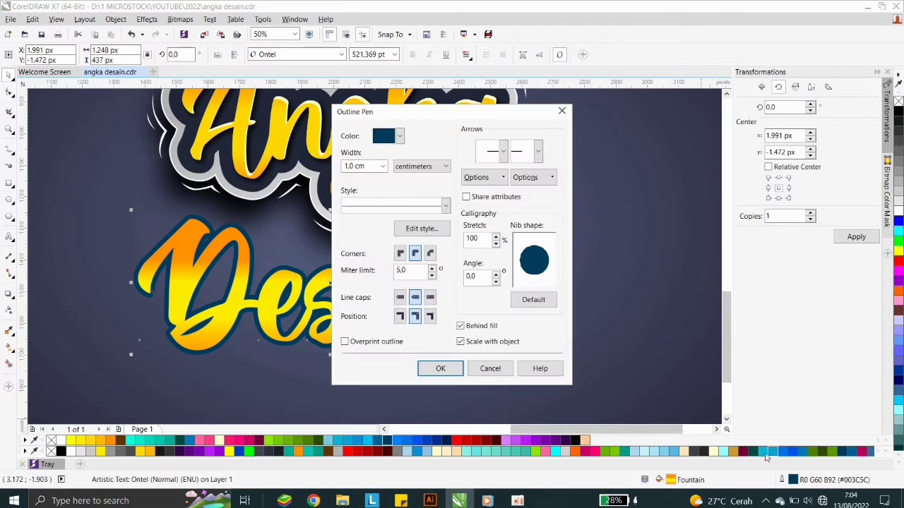
click(368, 166)
text(2)
click(441, 368)
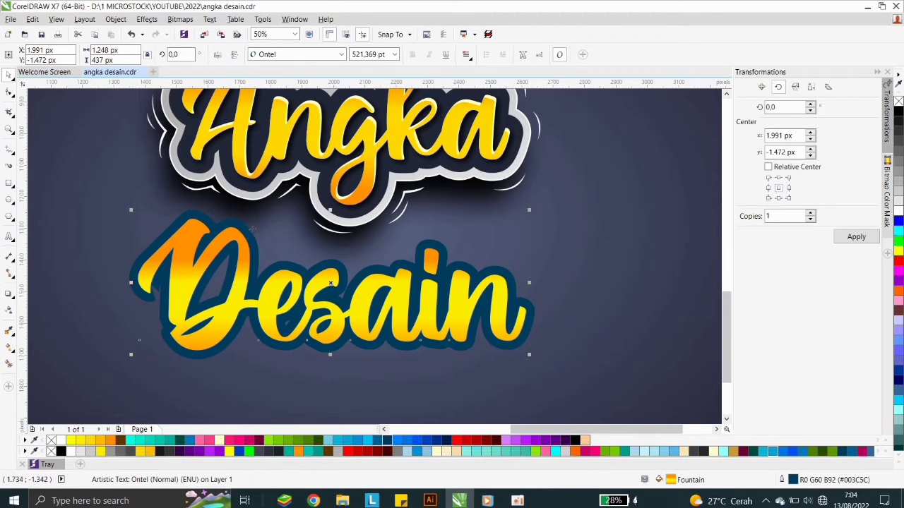
double_click(795, 481)
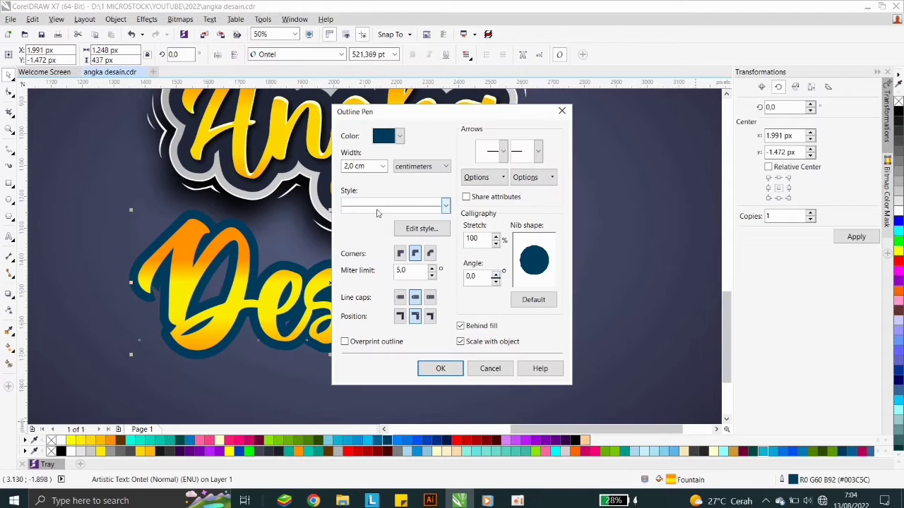
click(365, 168)
drag(365, 167, 359, 167)
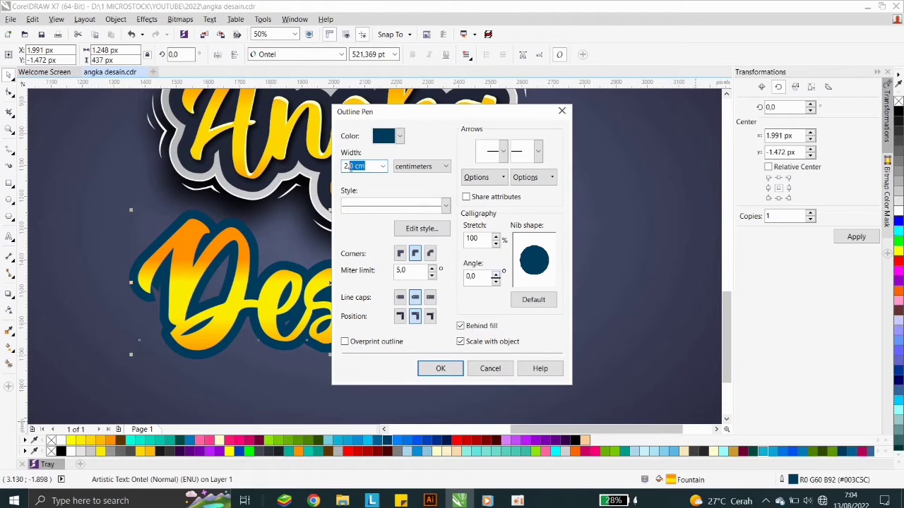
key(Return)
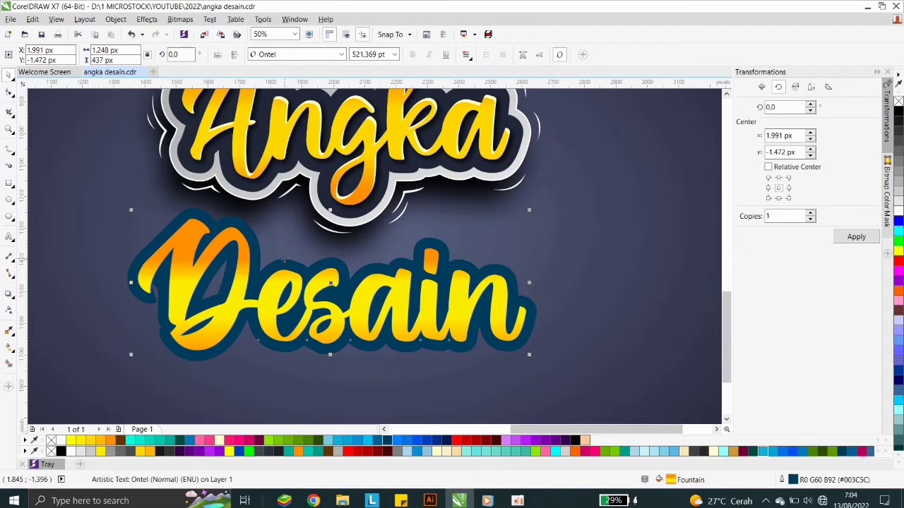
Convert the dark blue outline of the Desain text into a separate curve object
key(ctrl+q)
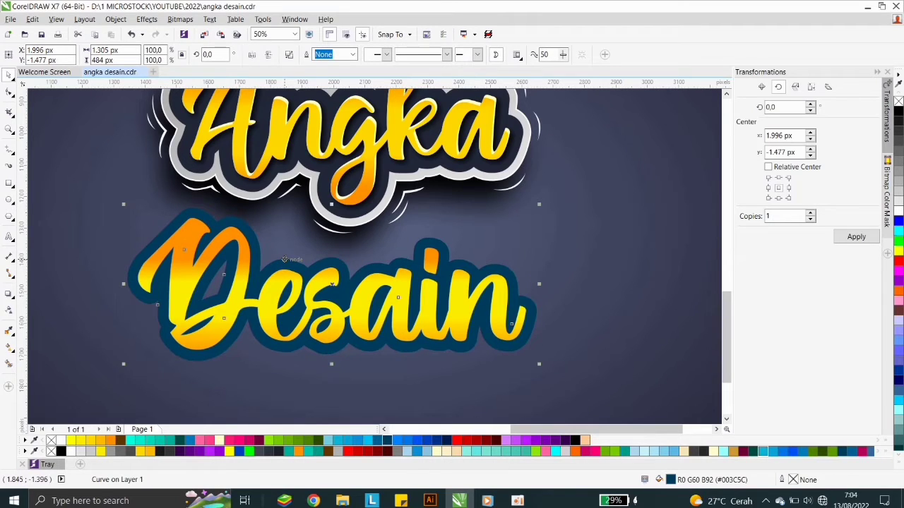
click(563, 237)
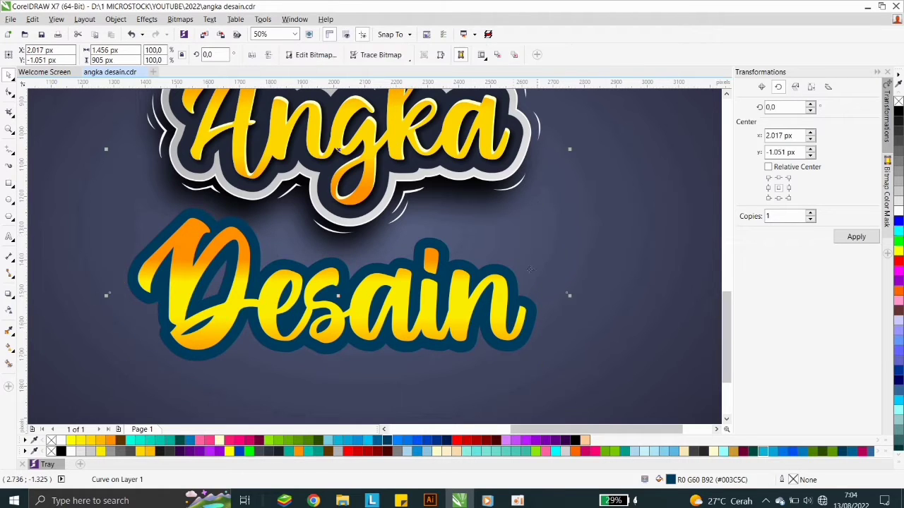
click(515, 286)
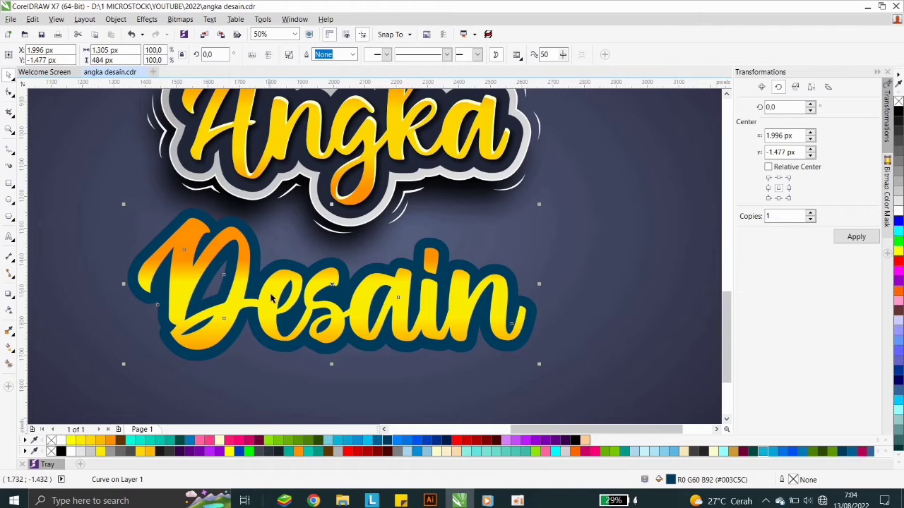
click(541, 278)
click(508, 276)
click(539, 274)
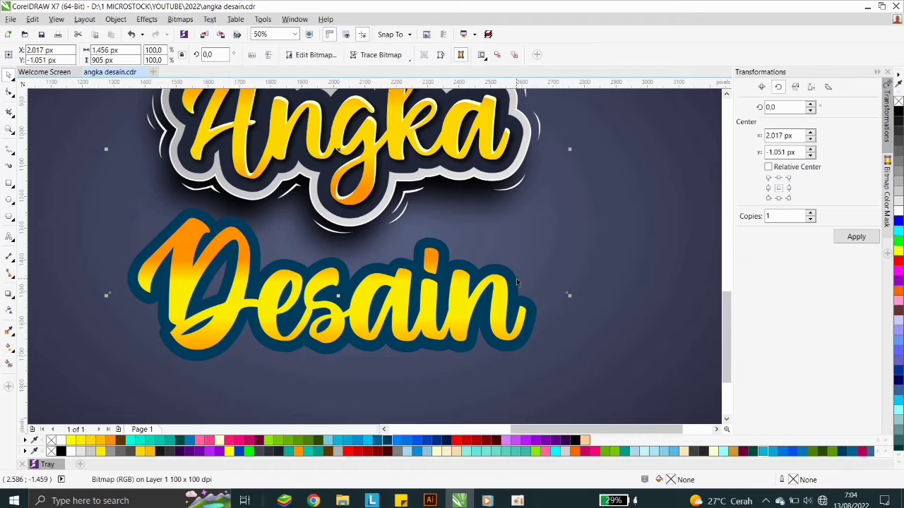
Delete the inner hole nodes inside the D from the dark blue Desain outline curve so its interior is filled
scroll(513, 282, up, 2)
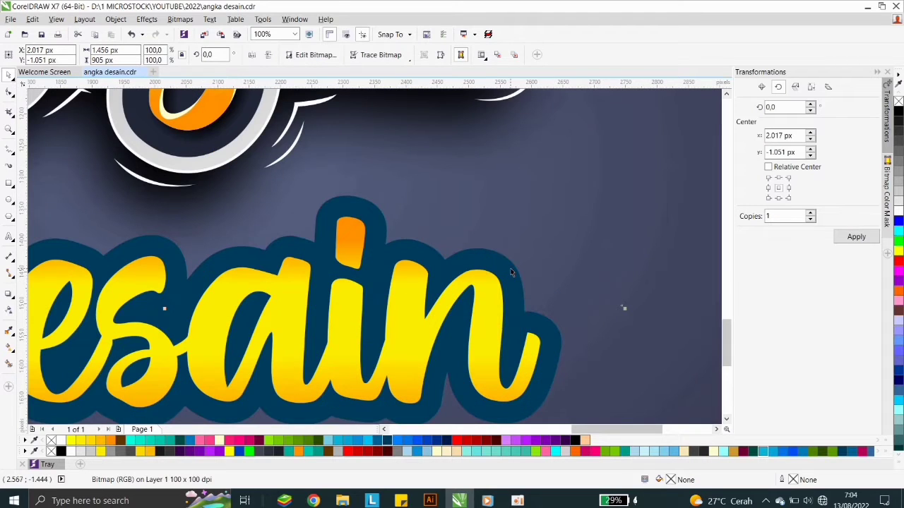
click(513, 268)
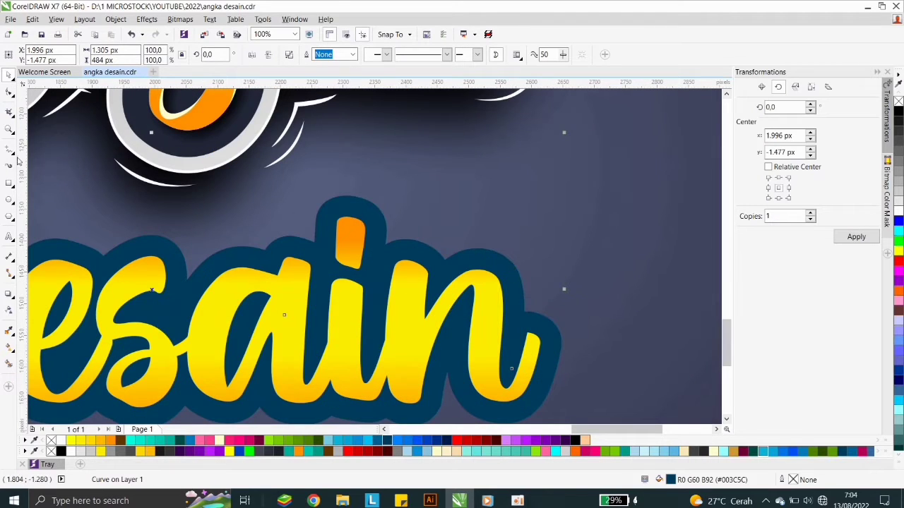
click(9, 92)
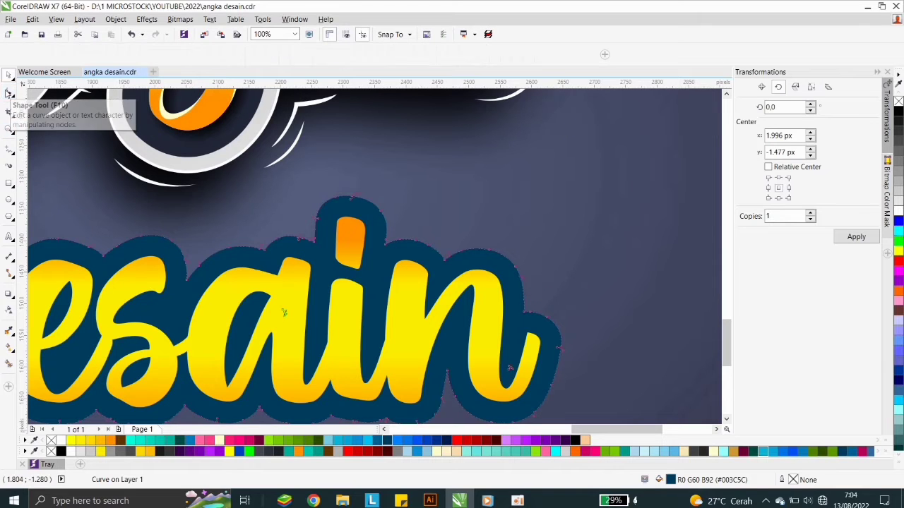
scroll(410, 162, down, 2)
scroll(282, 175, up, 2)
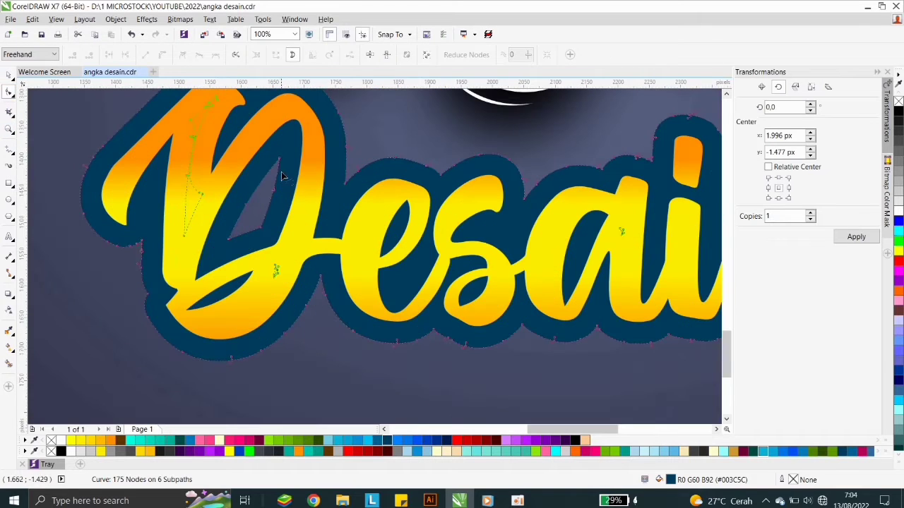
scroll(236, 148, down, 2)
scroll(223, 145, up, 2)
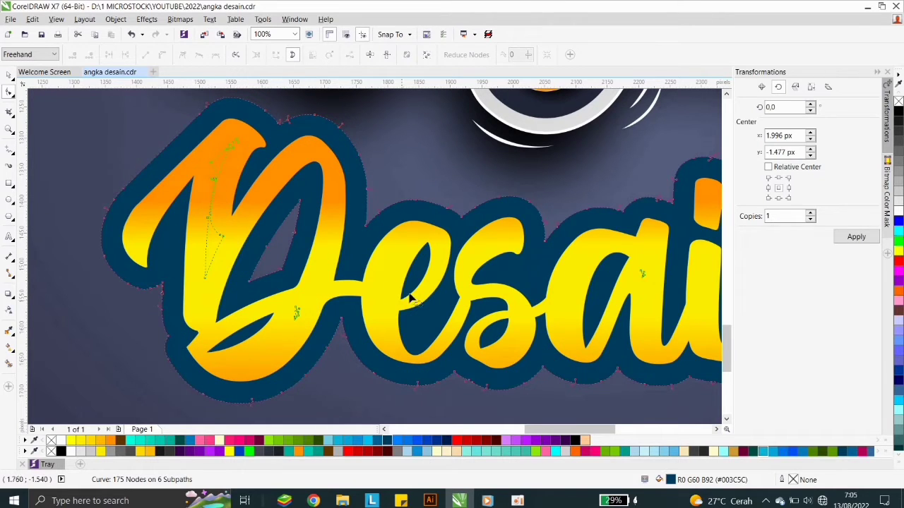
mouse_move(322, 202)
mouse_down()
mouse_move(304, 181)
mouse_move(266, 173)
mouse_move(259, 135)
mouse_move(235, 128)
mouse_move(212, 148)
mouse_move(193, 183)
mouse_move(191, 246)
mouse_move(193, 286)
mouse_move(216, 350)
mouse_move(284, 356)
mouse_move(308, 327)
mouse_move(319, 259)
mouse_move(318, 184)
mouse_up()
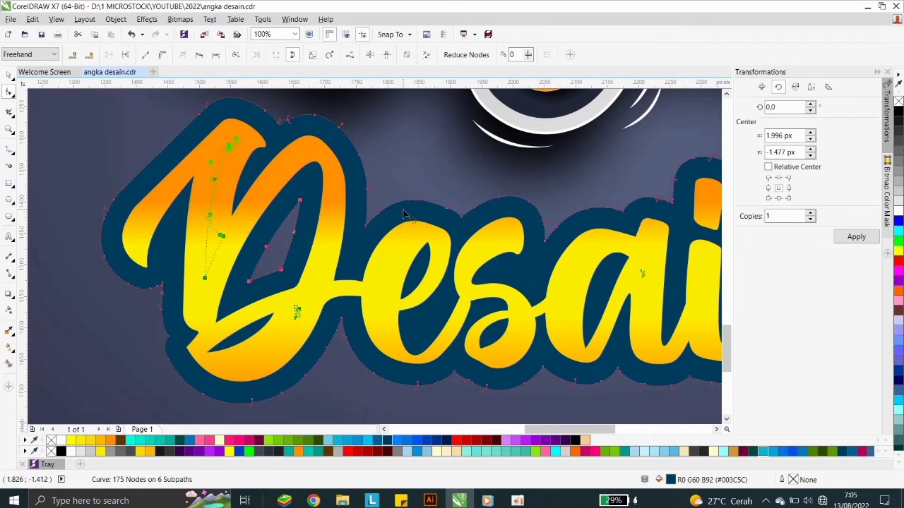
key(Delete)
click(9, 75)
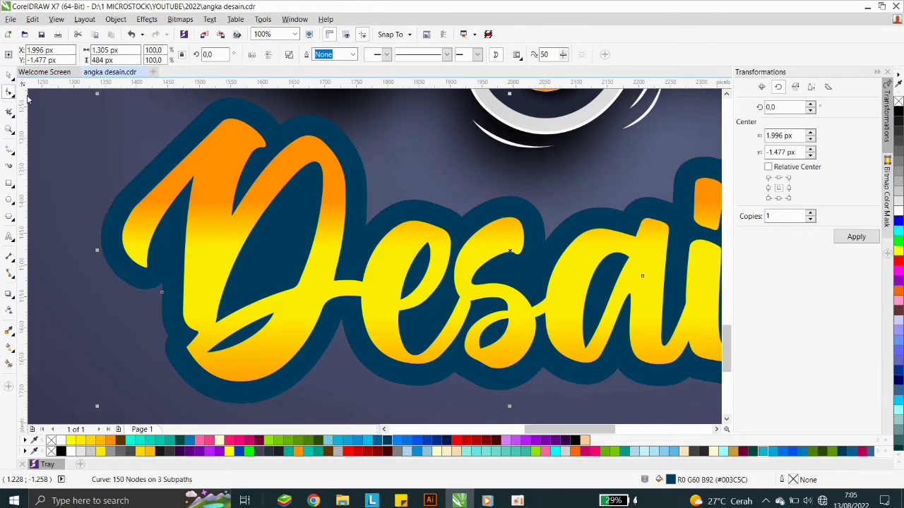
Sample the dark outline colour around Angka and apply it as the fill of the Desain outline curve
scroll(325, 254, down, 3)
scroll(296, 202, up, 1)
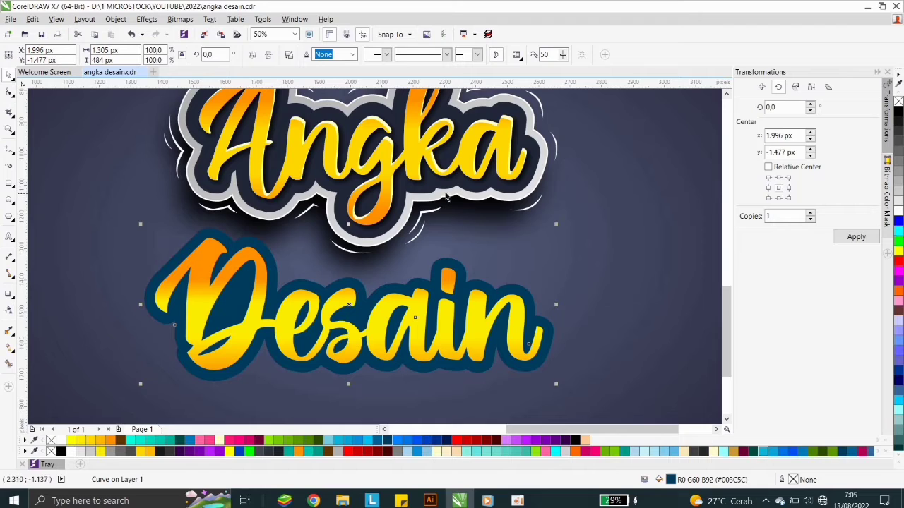
click(9, 332)
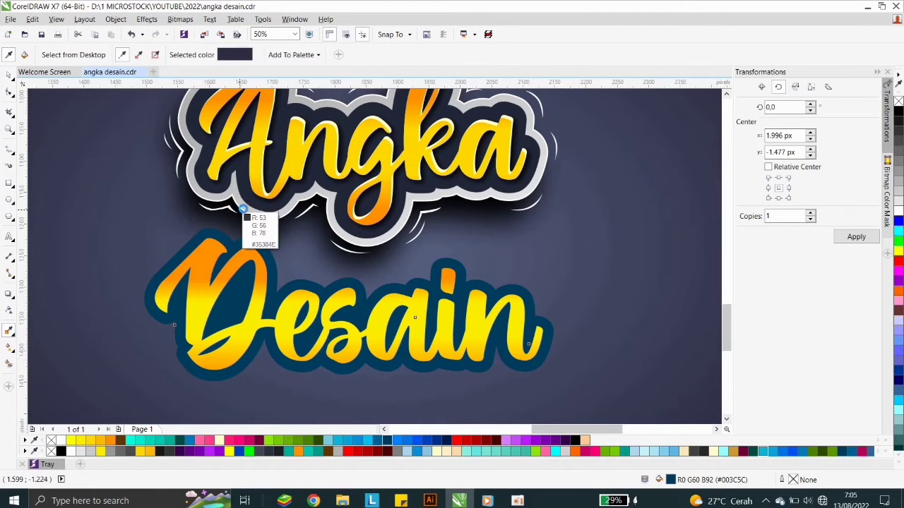
scroll(259, 228, up, 2)
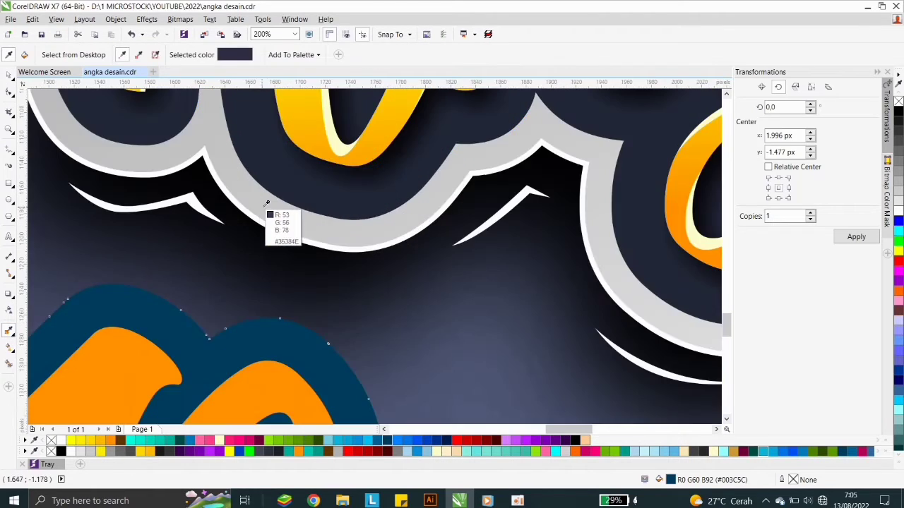
click(310, 198)
click(274, 337)
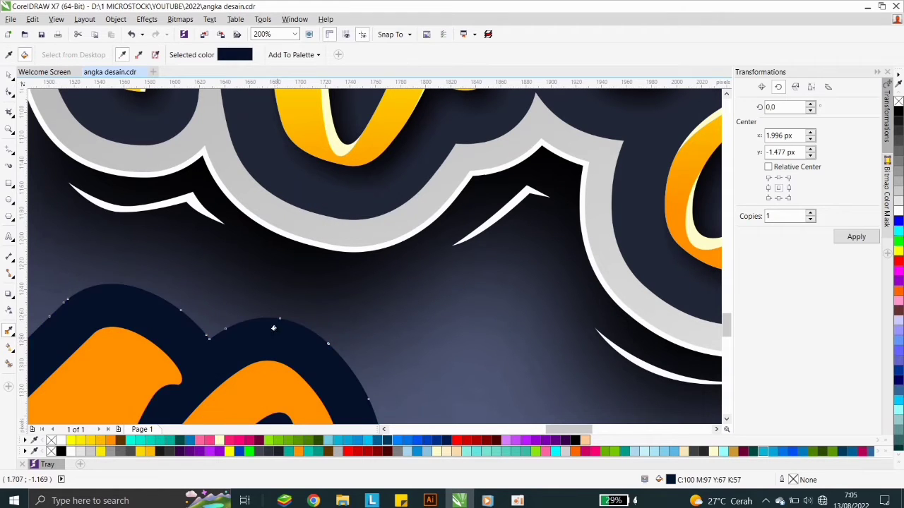
scroll(278, 297, down, 2)
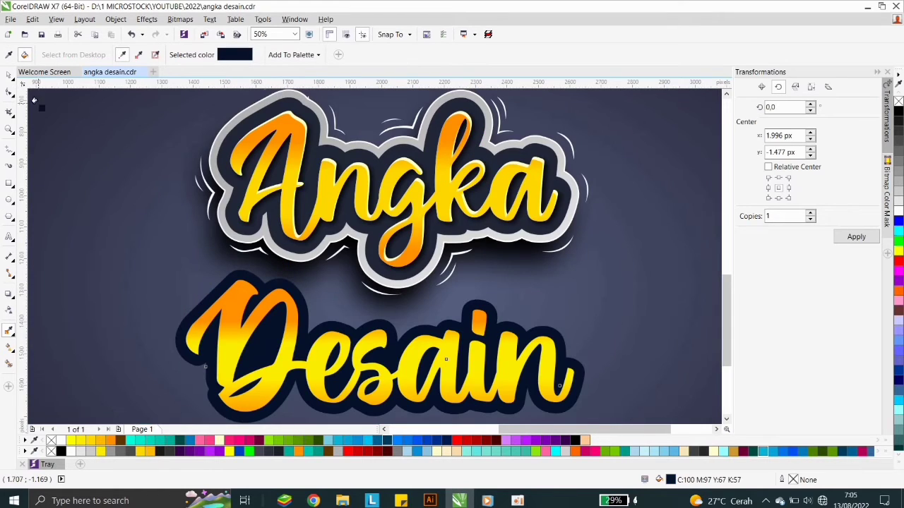
click(9, 75)
scroll(294, 204, down, 1)
scroll(401, 265, up, 1)
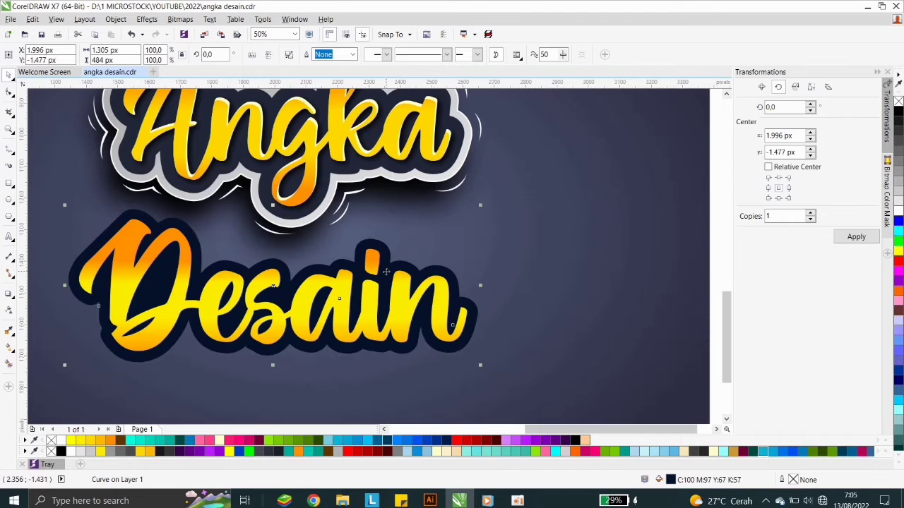
Undo the outline recolour and try the sampled dark navy fill on the Desain outline curve again
scroll(421, 167, up, 2)
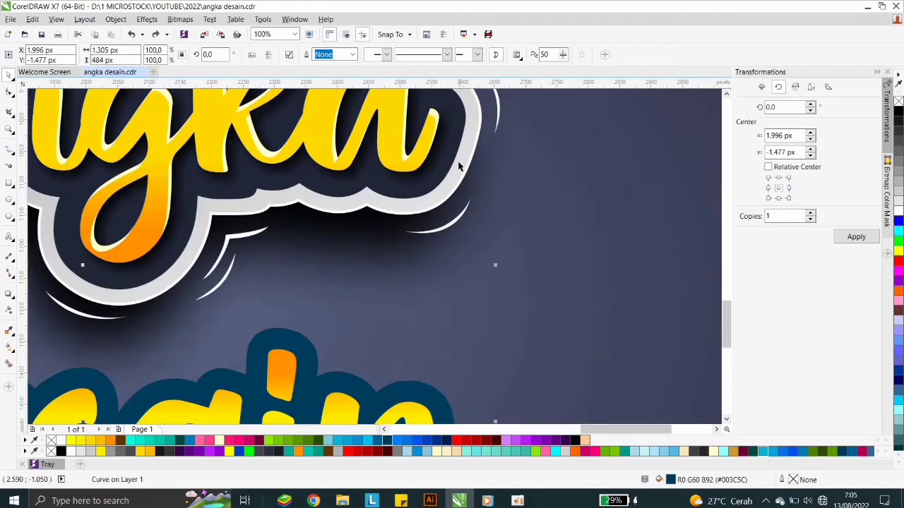
key(i)
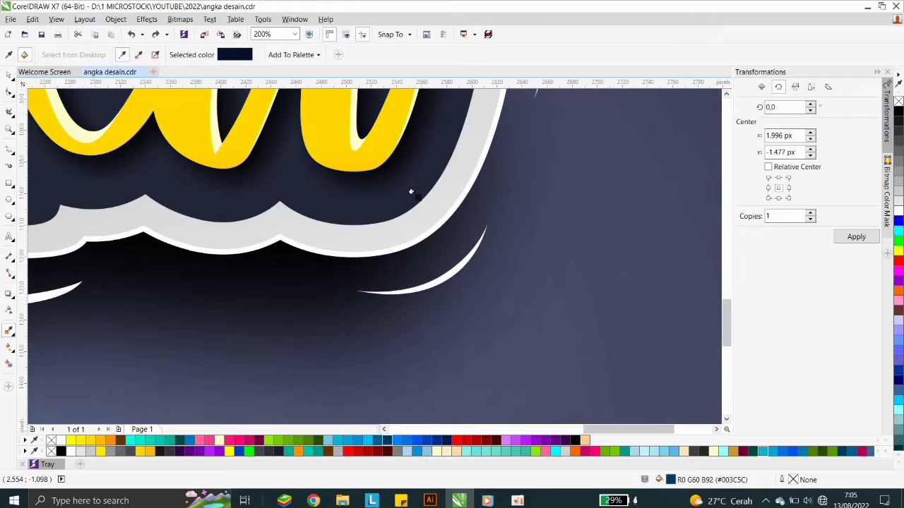
scroll(409, 191, down, 1)
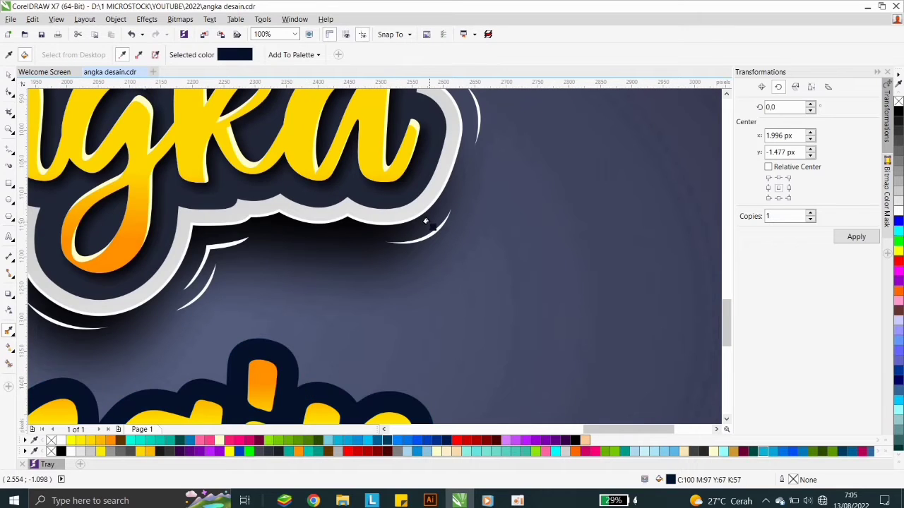
scroll(410, 233, down, 1)
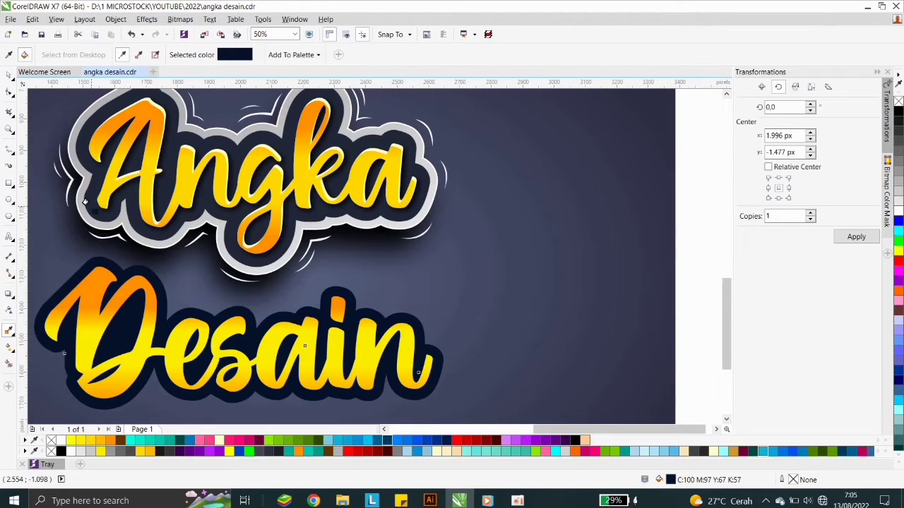
click(9, 75)
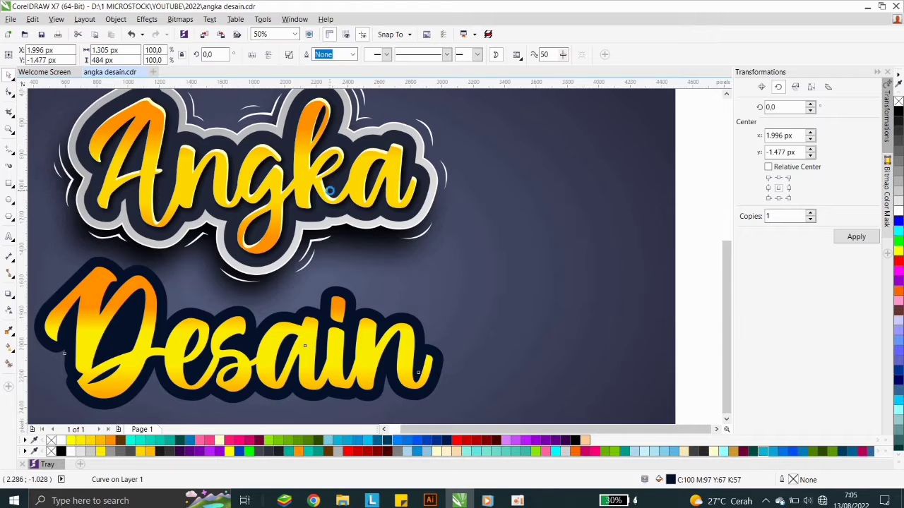
click(247, 143)
drag(247, 140, 265, 155)
drag(231, 113, 167, 147)
key(ctrl+z)
key(ctrl+z)
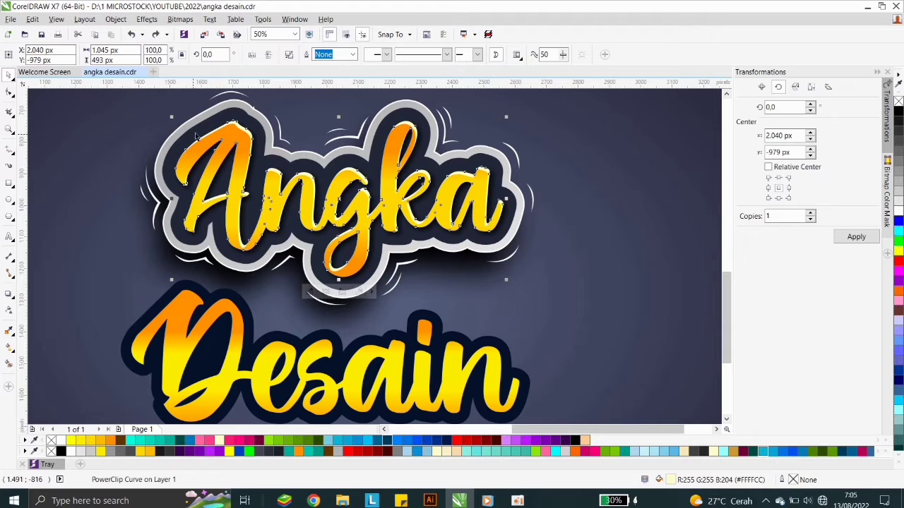
Place a copy of Angka's dark #222838 outline shape over the Desain lettering as a colour reference
click(234, 113)
drag(236, 109, 126, 280)
right_click(125, 281)
scroll(205, 228, down, 2)
scroll(142, 219, up, 6)
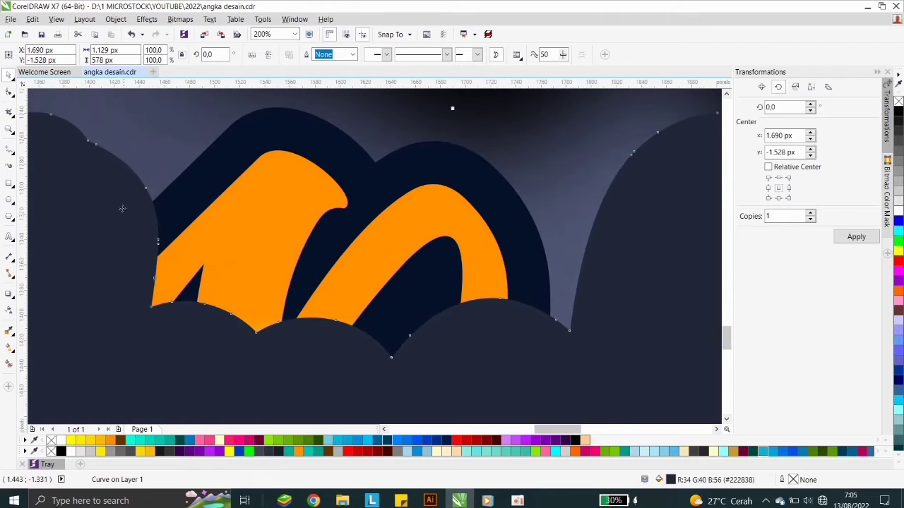
Sample #222838 from the copied outline shape and apply it as the fill of the Desain outline curve
scroll(139, 216, up, 2)
key(i)
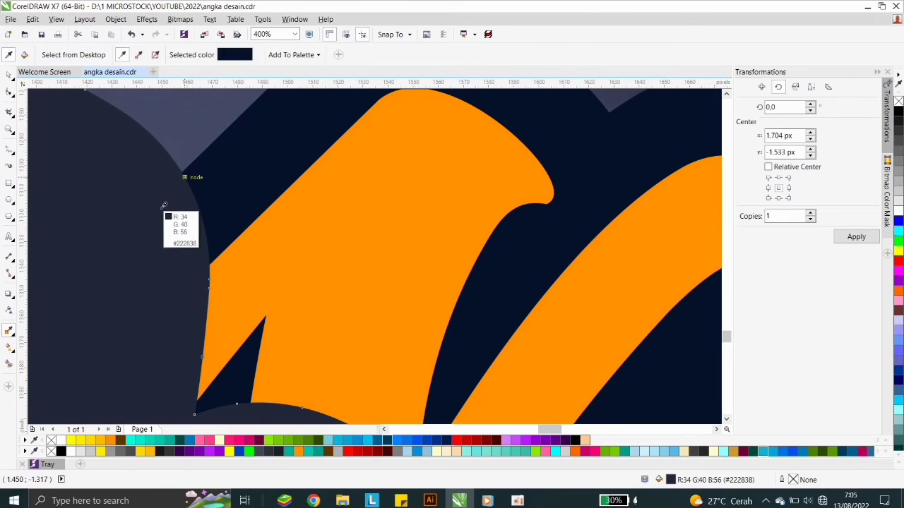
click(165, 205)
click(228, 183)
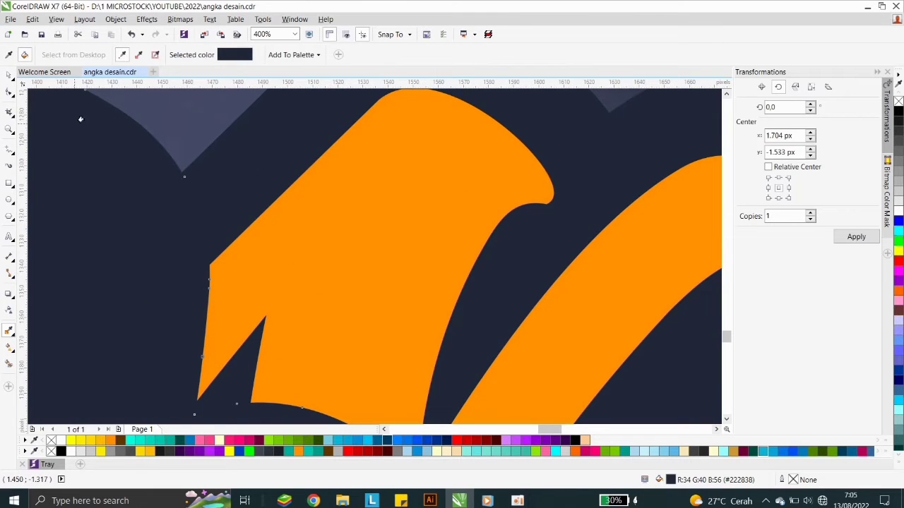
click(8, 74)
click(313, 208)
scroll(296, 186, down, 2)
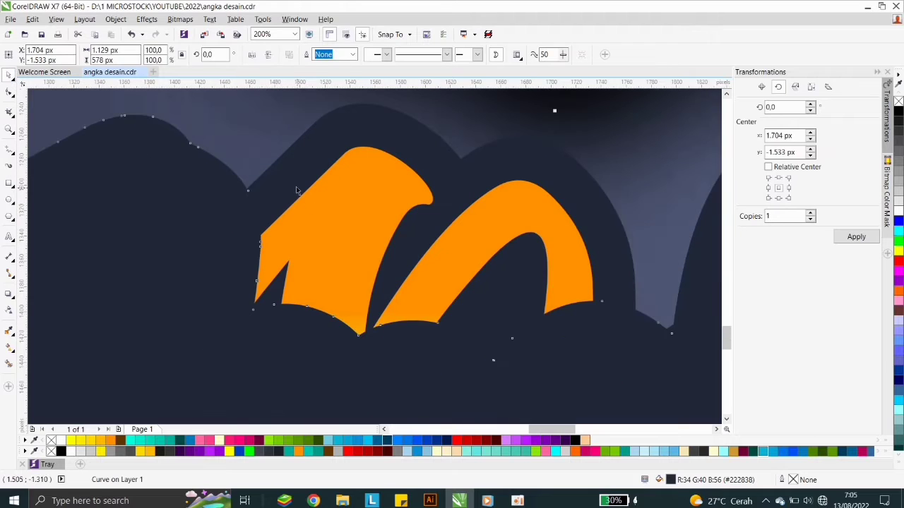
scroll(256, 191, up, 3)
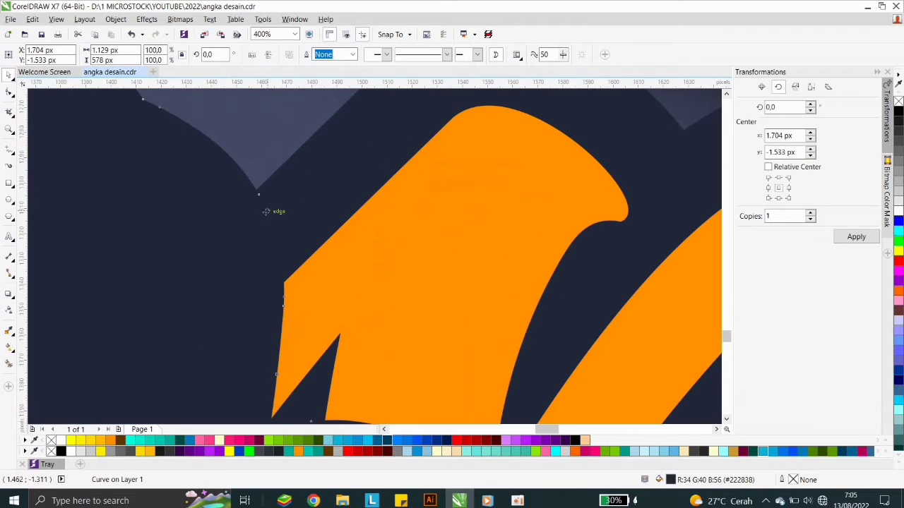
scroll(303, 219, down, 7)
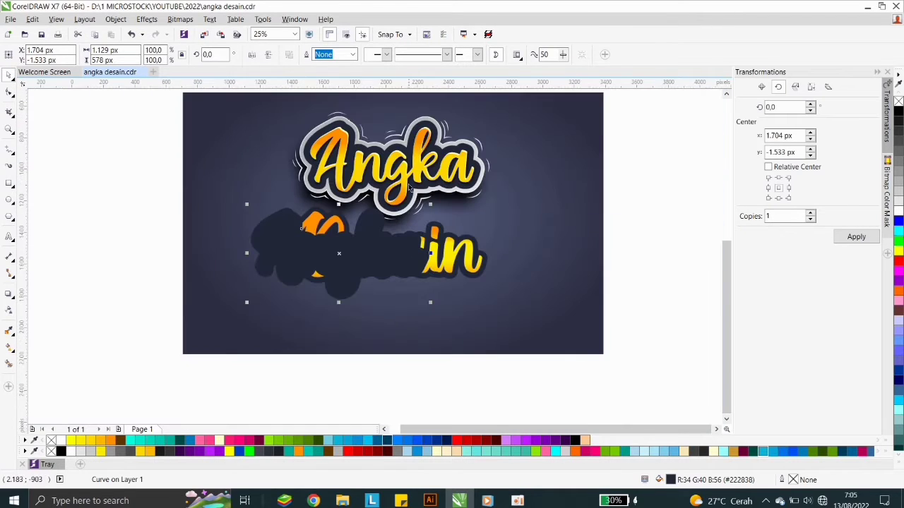
Delete the copied Angka outline shape covering the Desain lettering
click(524, 221)
click(383, 262)
key(x)
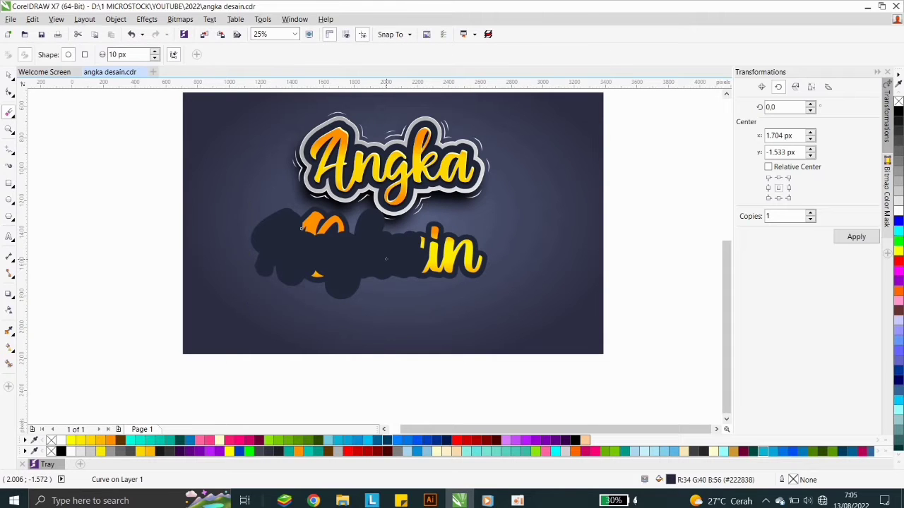
click(9, 74)
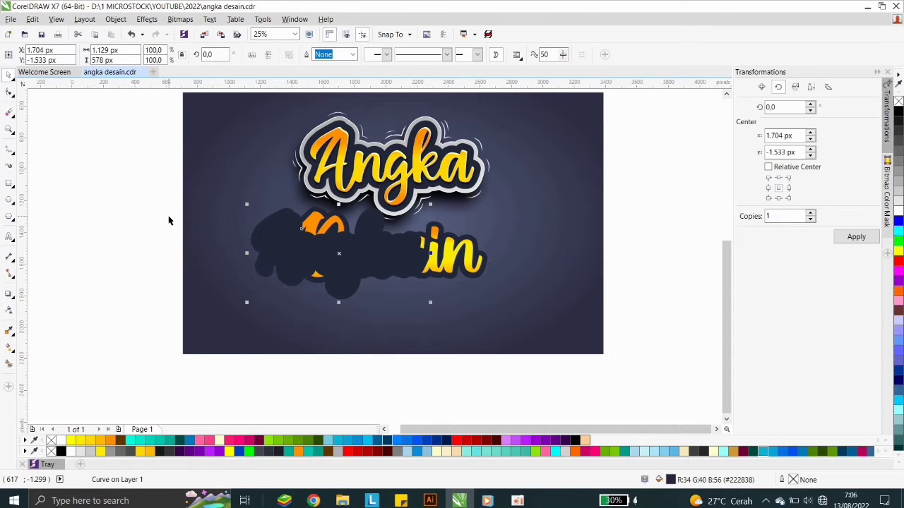
key(Delete)
scroll(336, 217, up, 2)
scroll(267, 207, down, 1)
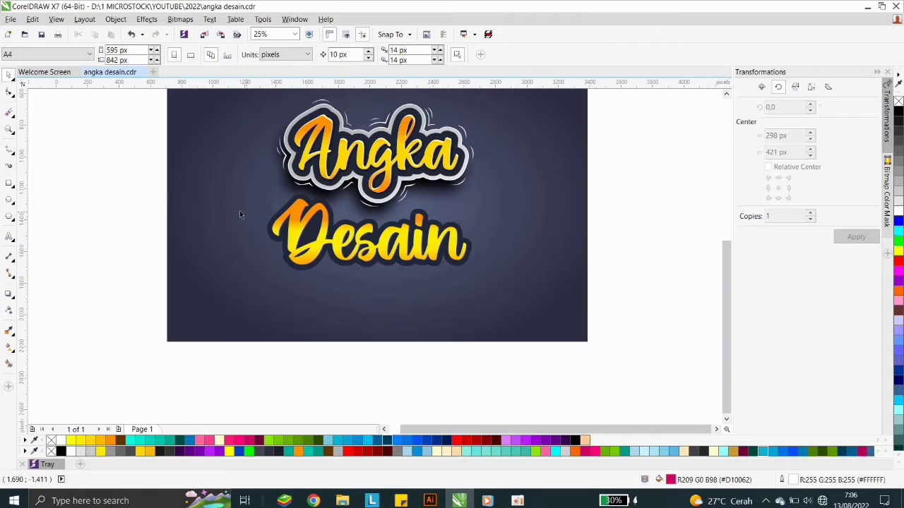
Select the Desain text together with its dark outline and move both slightly farther below Angka
drag(145, 173, 512, 276)
click(522, 356)
scroll(473, 211, up, 4)
click(471, 240)
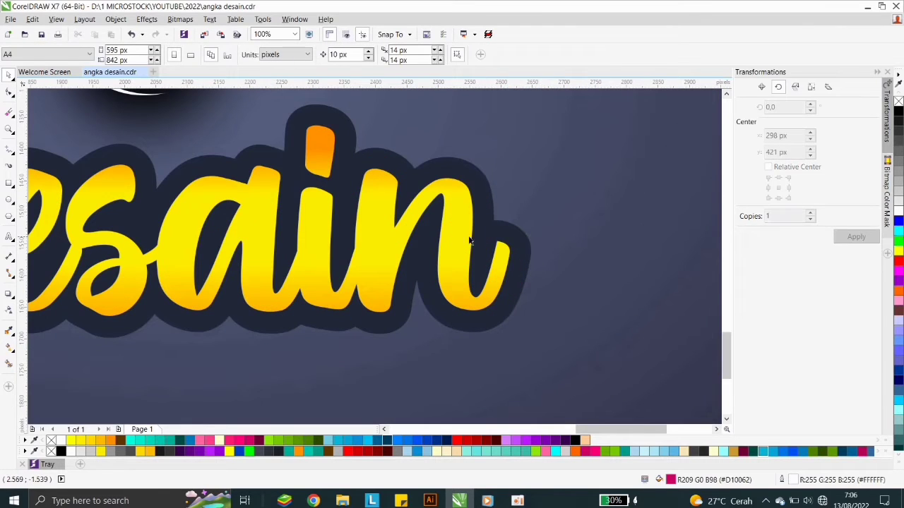
shift+click(483, 206)
scroll(449, 268, down, 2)
drag(443, 243, 441, 261)
click(565, 224)
Group all the objects that make up the Angka lettering
drag(641, 258, 209, 106)
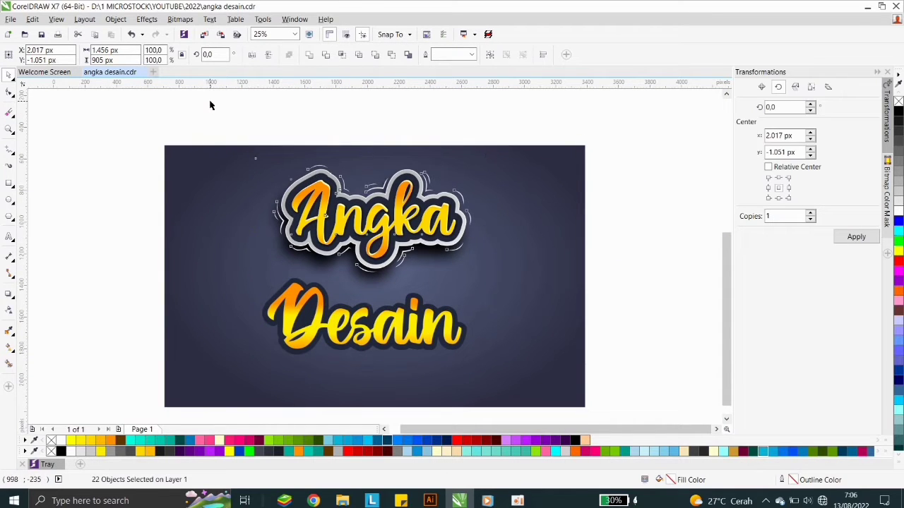
key(ctrl+g)
click(614, 240)
Place a copy of the fountain-filled Desain text, without its outline, overlapping the Angka lettering
click(387, 344)
scroll(349, 319, up, 1)
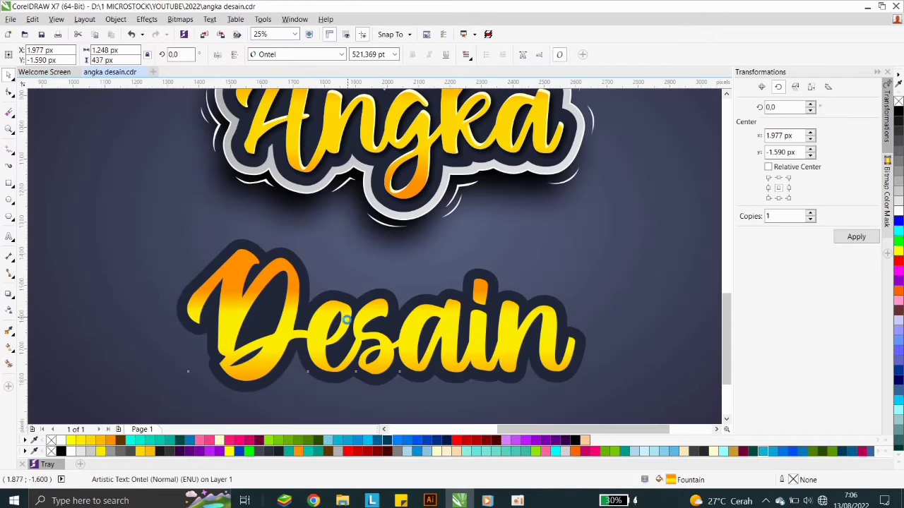
scroll(302, 163, up, 2)
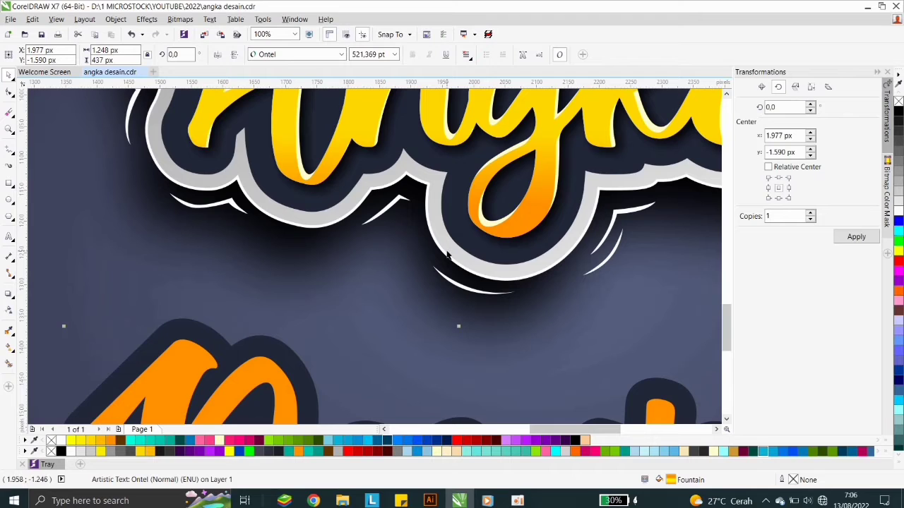
scroll(447, 256, down, 2)
click(375, 350)
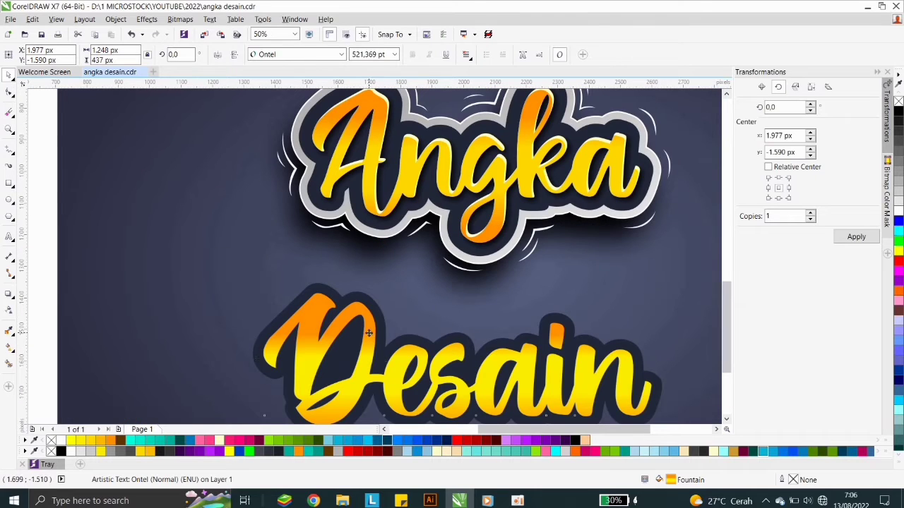
drag(369, 332, 302, 148)
scroll(364, 349, down, 1)
scroll(365, 357, up, 1)
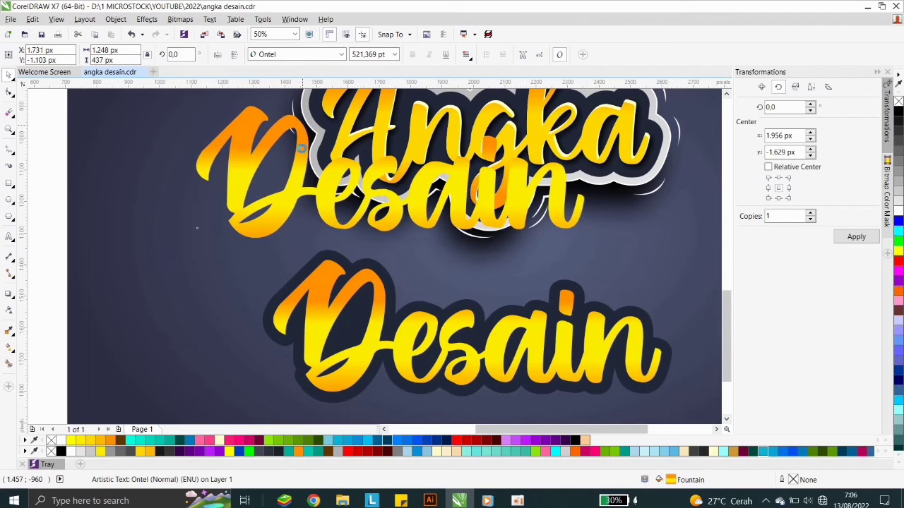
Fill the Desain text that lies on the dark outline with cream #F9E9B9
drag(306, 224, 306, 226)
click(359, 282)
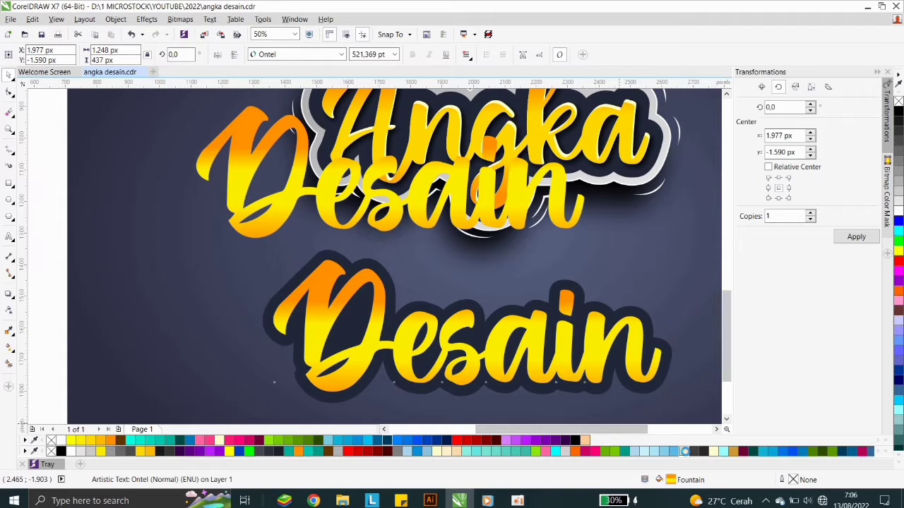
click(687, 454)
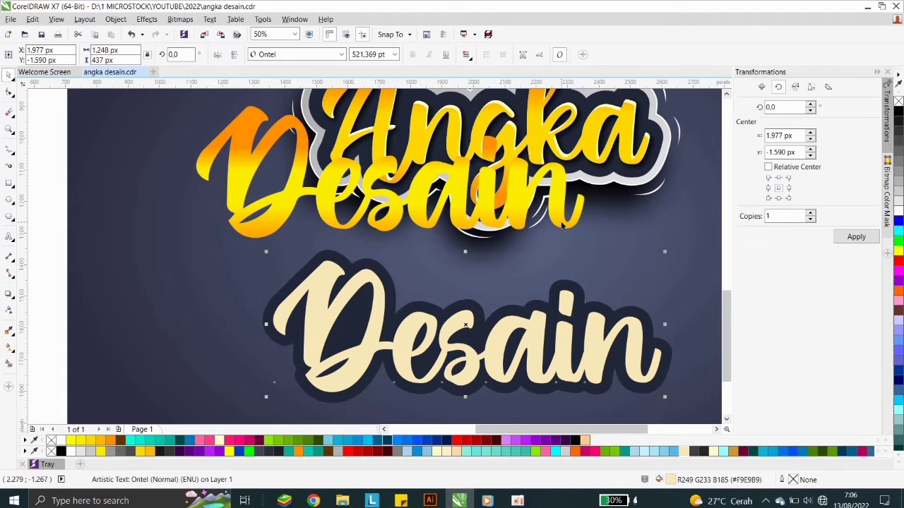
Lay the fountain-filled Desain copy over the cream text, offset slightly down and to the left to leave a thin cream edge
drag(556, 197, 631, 350)
scroll(567, 328, up, 3)
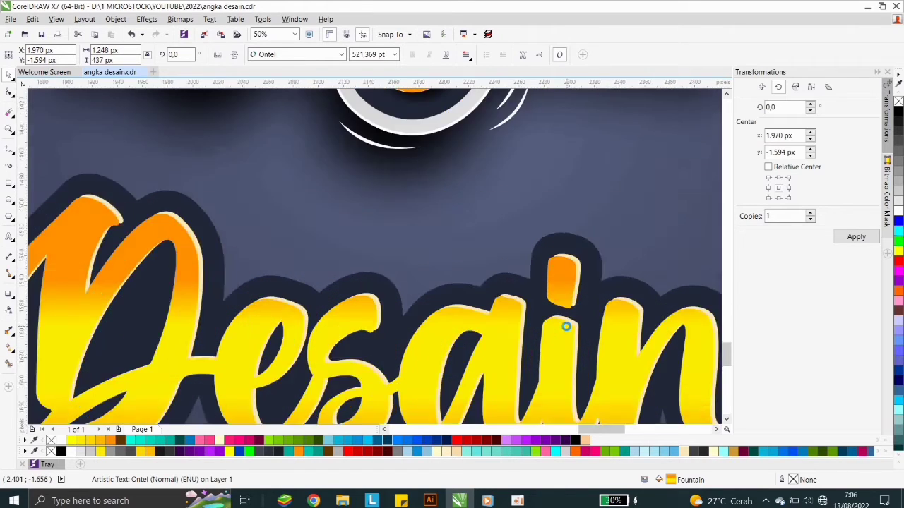
key(Down)
key(Down)
scroll(553, 340, down, 2)
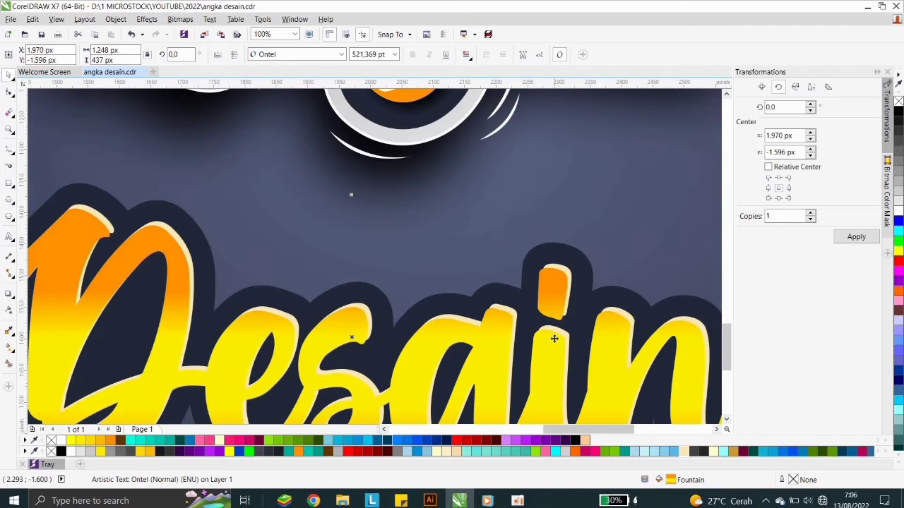
scroll(554, 338, down, 1)
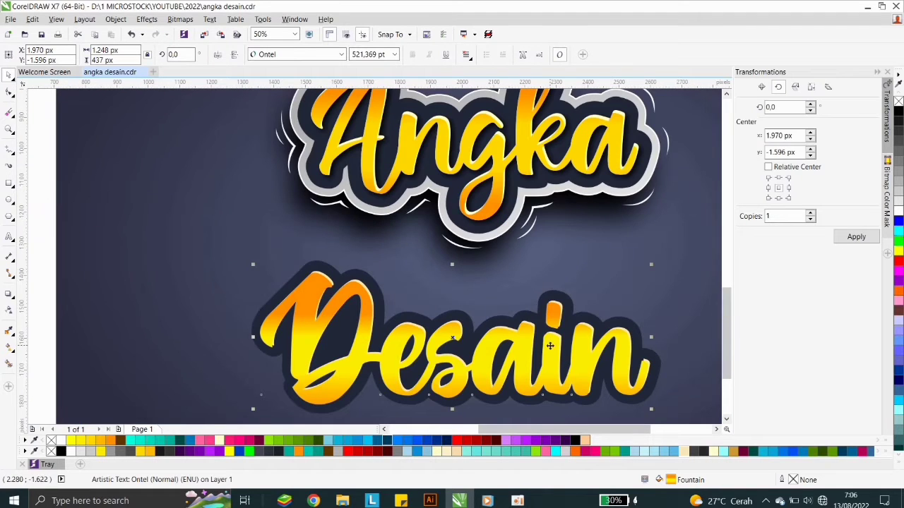
scroll(550, 346, up, 5)
drag(550, 247, 545, 257)
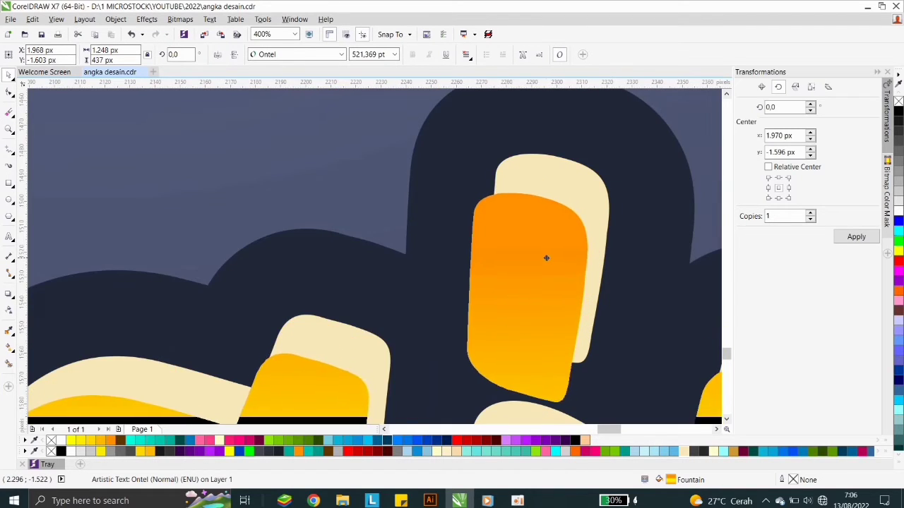
scroll(545, 257, down, 3)
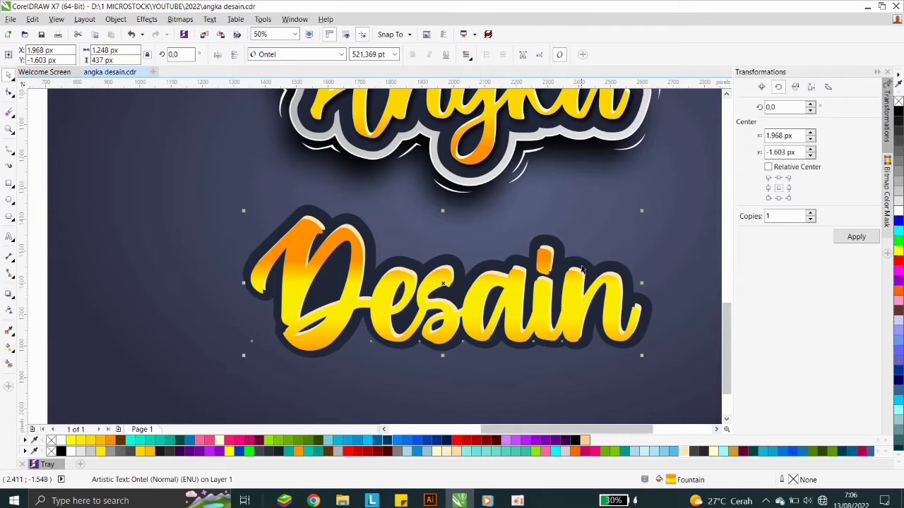
Try to PowerClip the fountain-filled Desain copy inside the cream text
scroll(582, 269, up, 1)
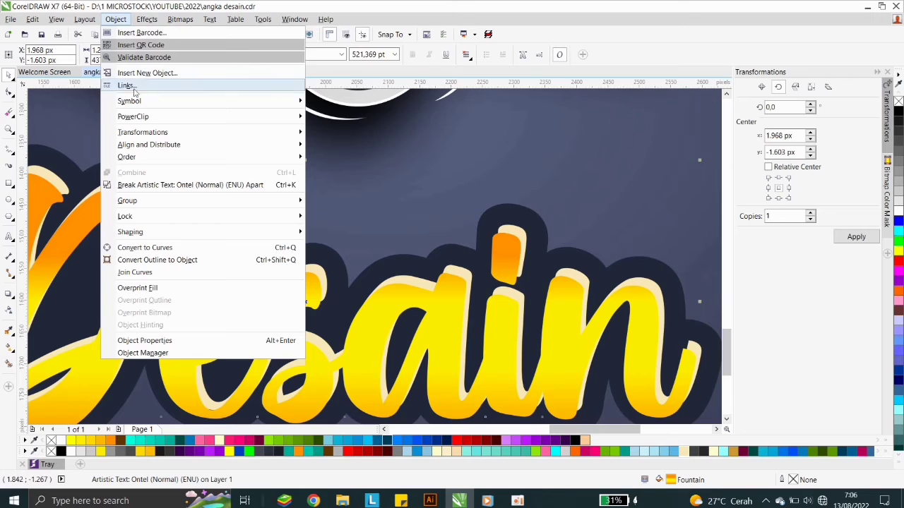
mouse_move(136, 118)
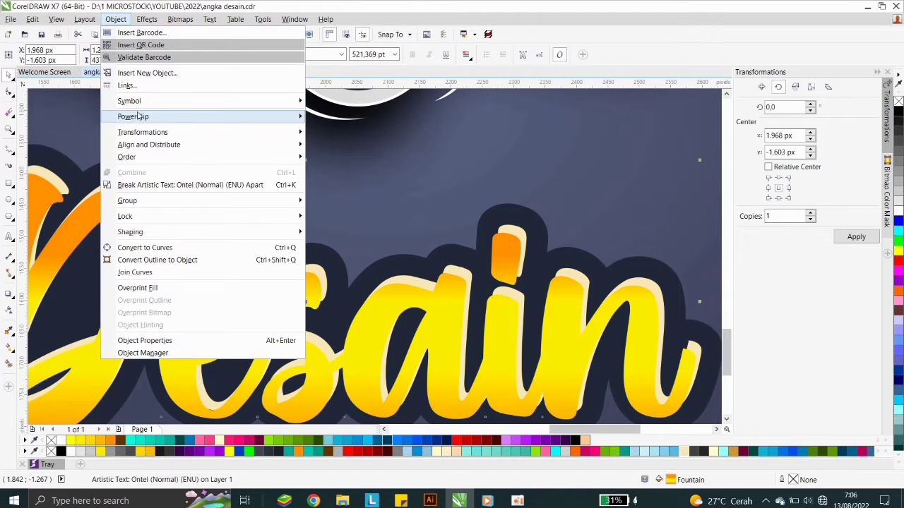
click(335, 118)
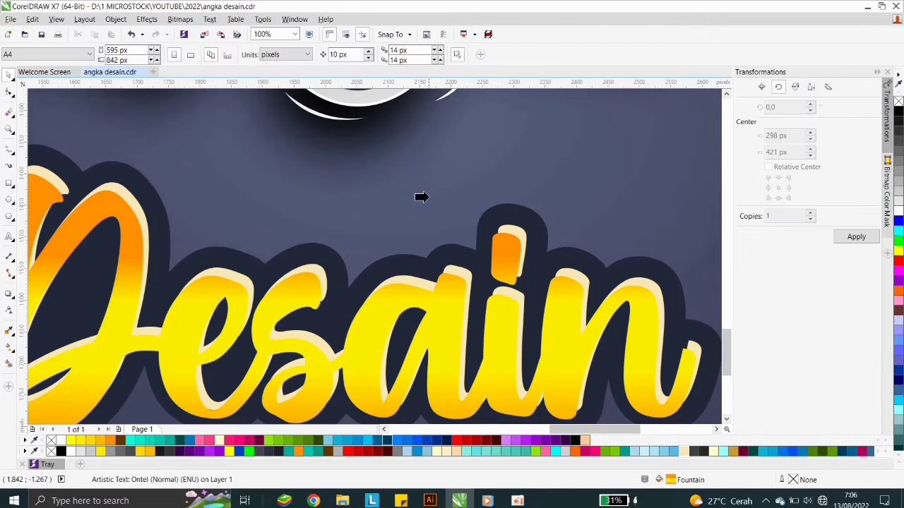
click(456, 272)
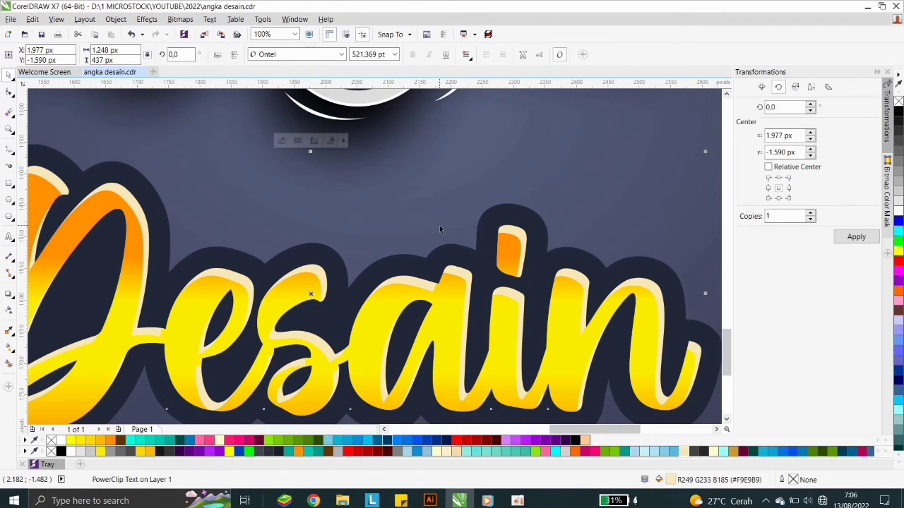
click(456, 209)
scroll(456, 208, down, 1)
scroll(485, 235, up, 1)
ctrl+click(493, 225)
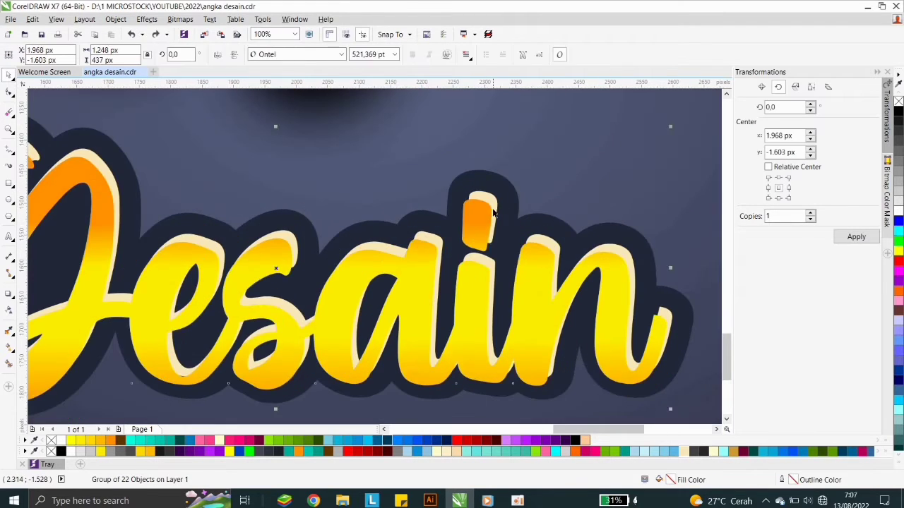
Place the fountain-filled Desain text inside the cream Desain text as a PowerClip
scroll(494, 224, up, 3)
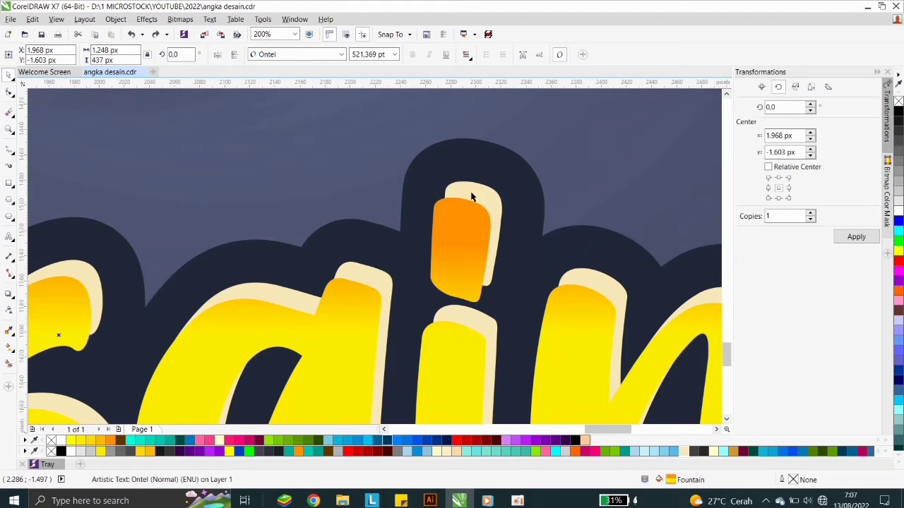
click(315, 177)
scroll(382, 233, down, 3)
ctrl+click(376, 238)
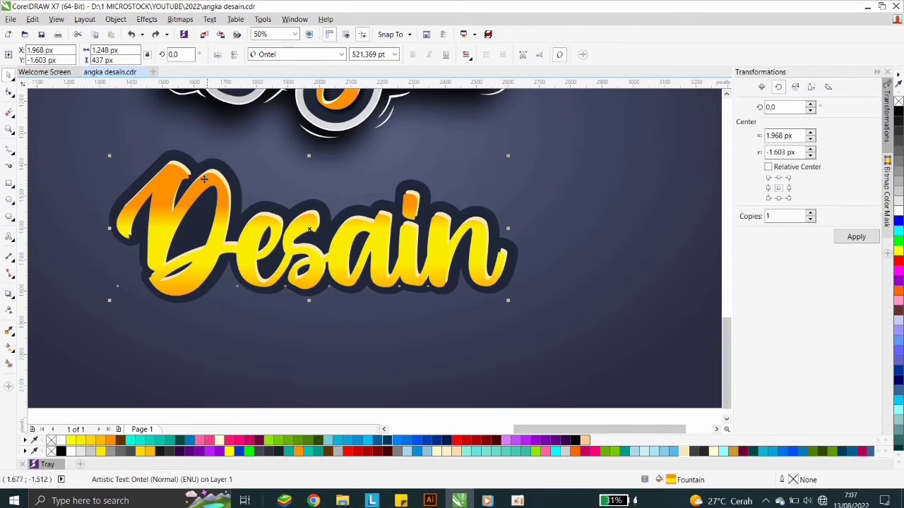
scroll(210, 217, up, 2)
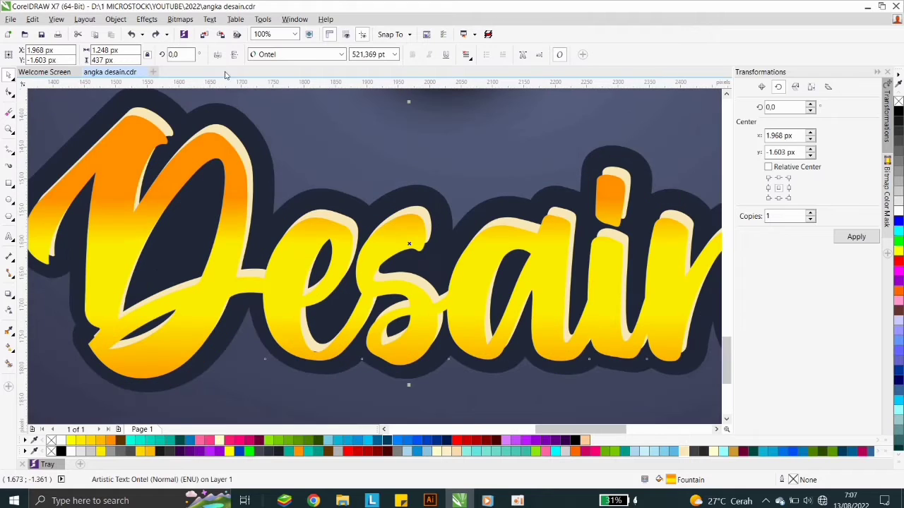
click(116, 19)
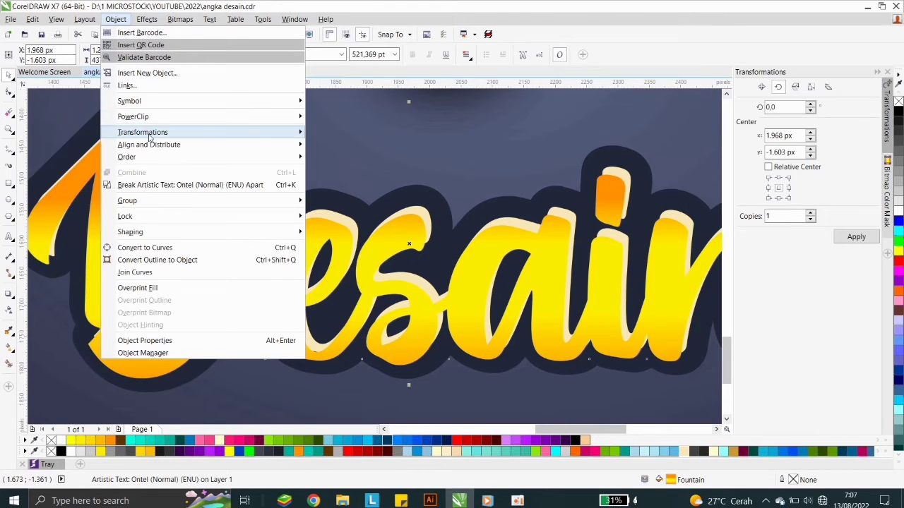
mouse_move(145, 119)
click(317, 118)
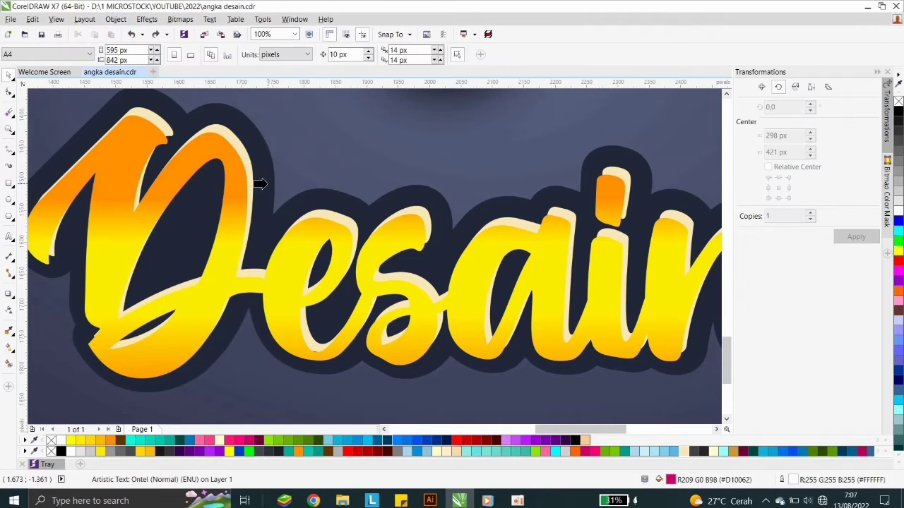
click(338, 219)
scroll(241, 200, down, 2)
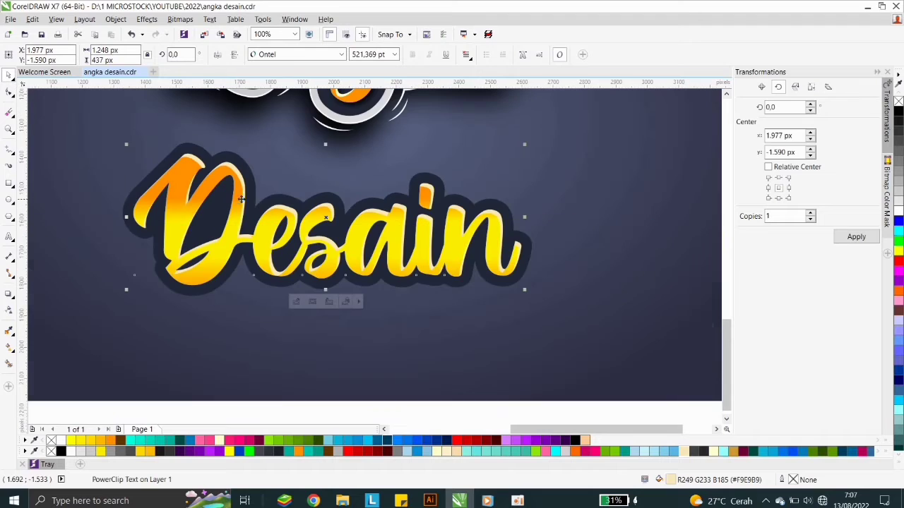
Edit the PowerClip contents and move the fountain-filled text slightly up and right to thin the cream edge
scroll(346, 235, up, 1)
scroll(184, 209, up, 1)
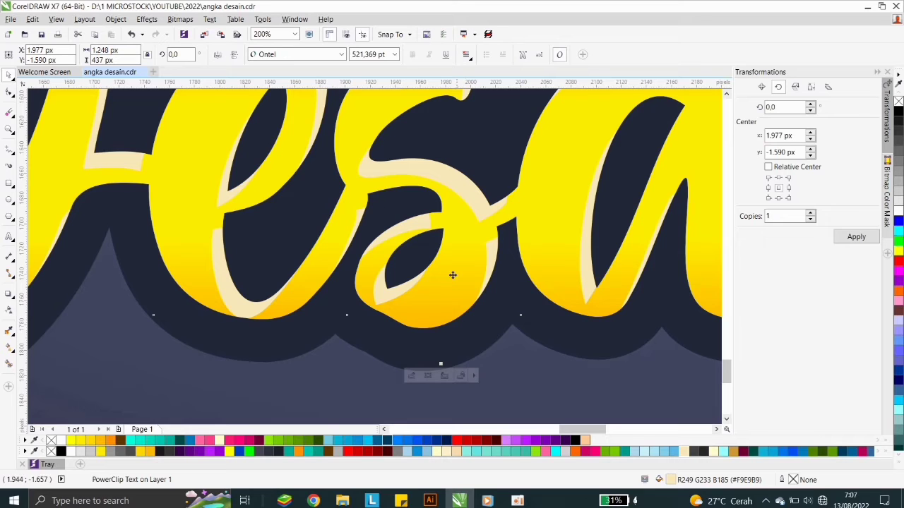
ctrl+click(189, 197)
click(198, 273)
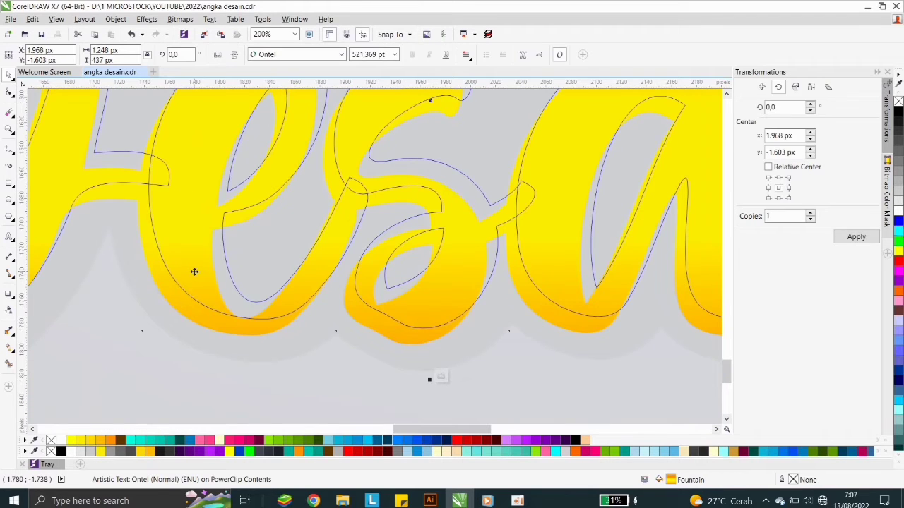
drag(194, 273, 200, 264)
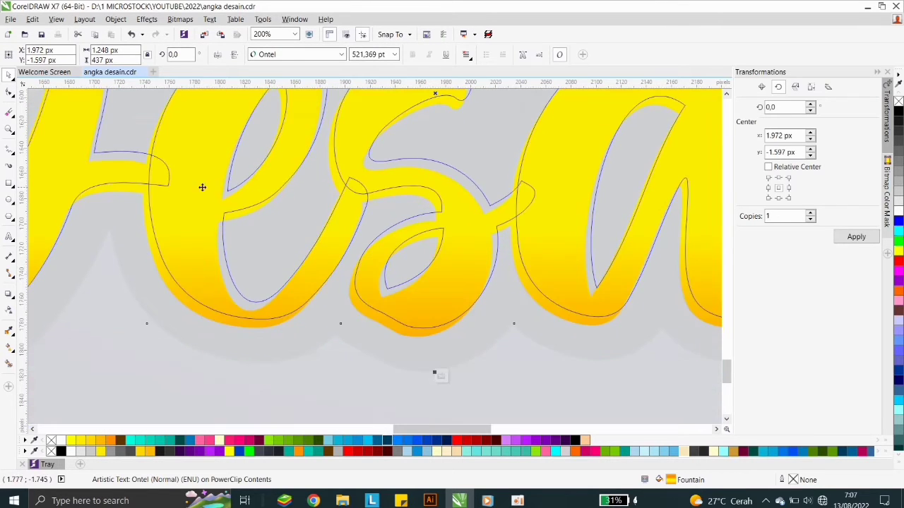
ctrl+click(348, 346)
scroll(329, 228, down, 2)
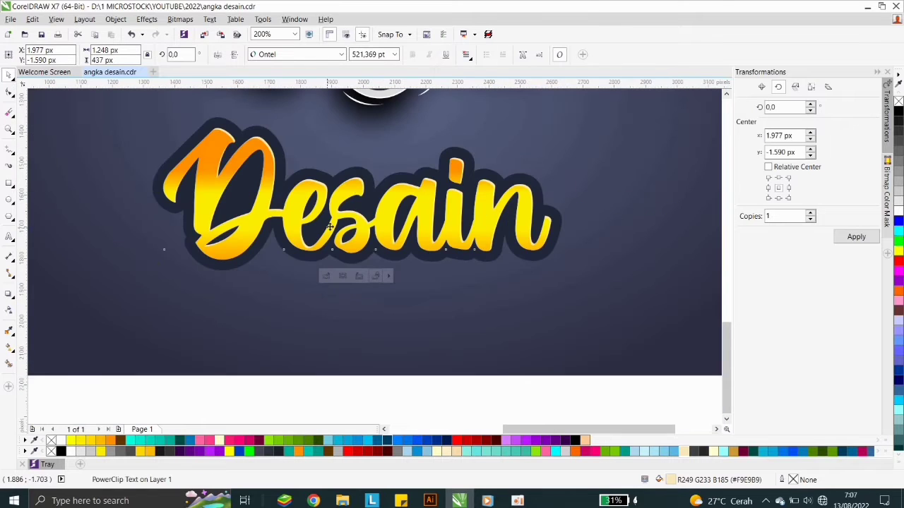
scroll(388, 228, down, 1)
scroll(381, 129, up, 1)
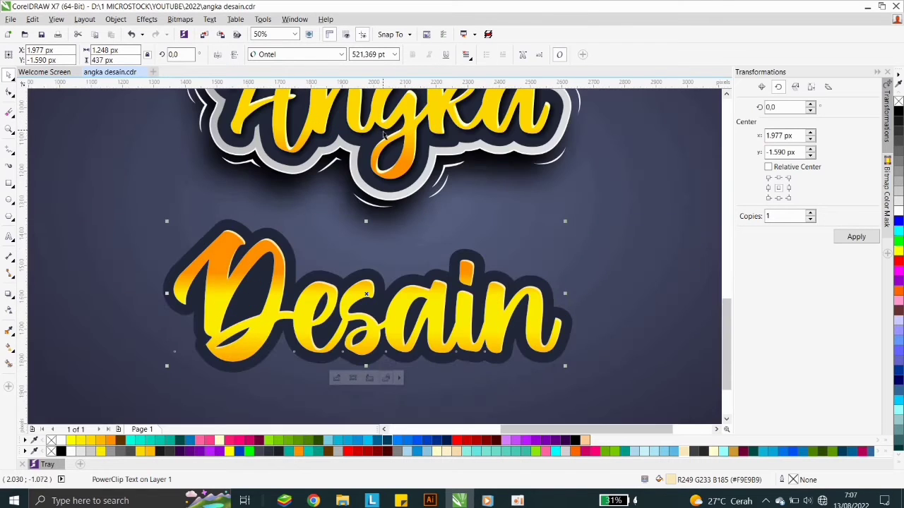
Shorten the clipped Desain text's fountain fill by raising its lower orange end, and finish editing the PowerClip
click(367, 337)
ctrl+click(367, 339)
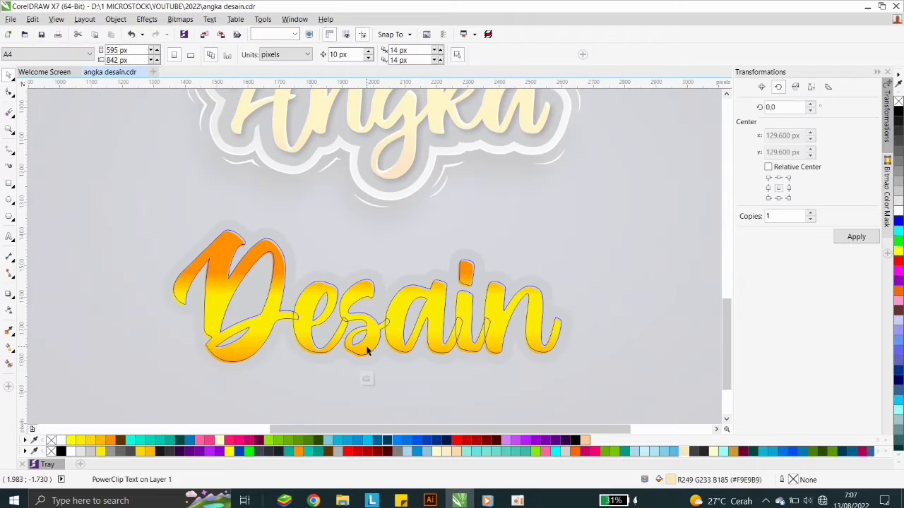
click(10, 348)
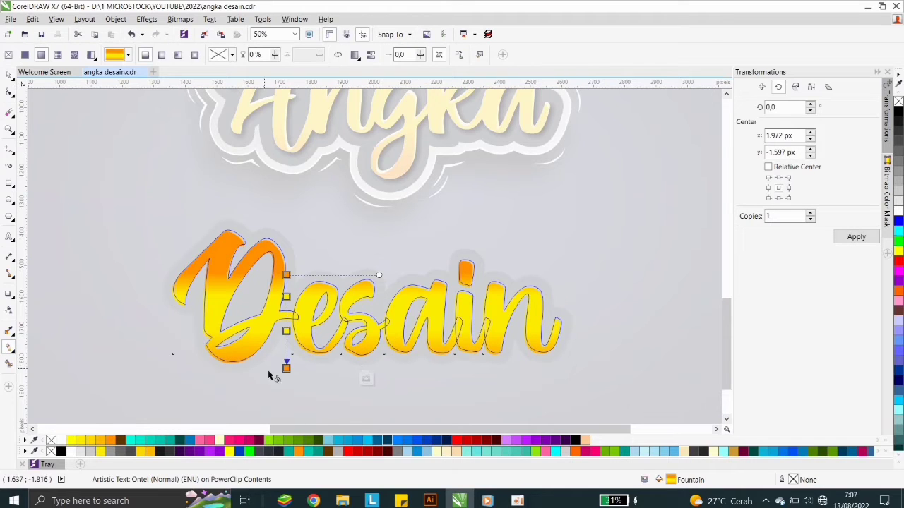
scroll(269, 376, up, 1)
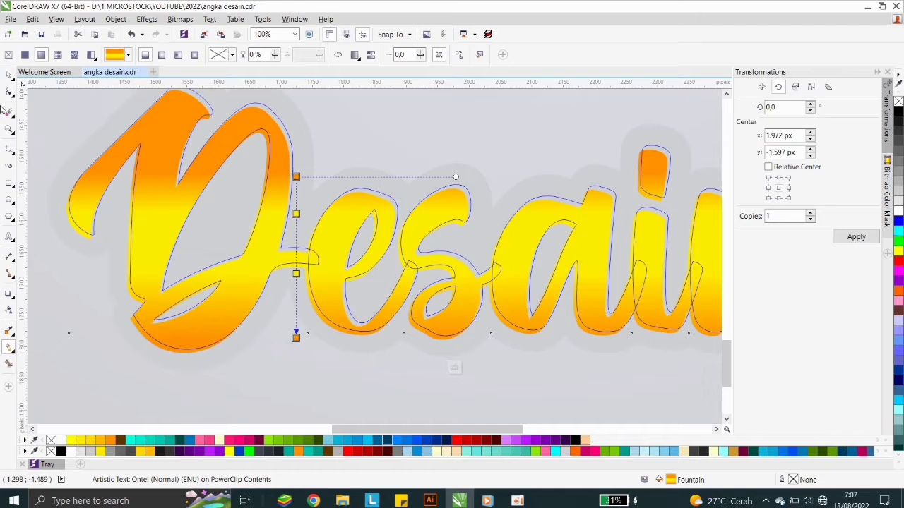
click(8, 74)
ctrl+click(64, 119)
scroll(182, 185, down, 1)
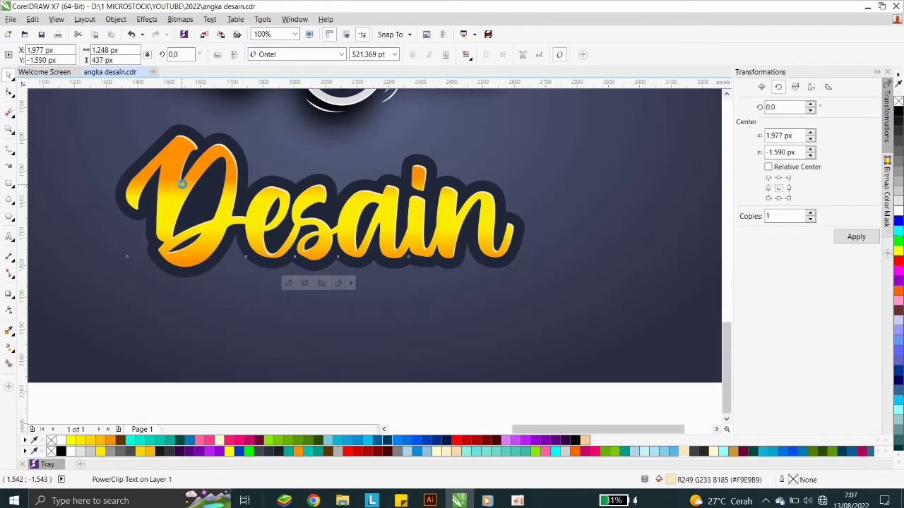
scroll(332, 141, down, 1)
scroll(332, 141, up, 1)
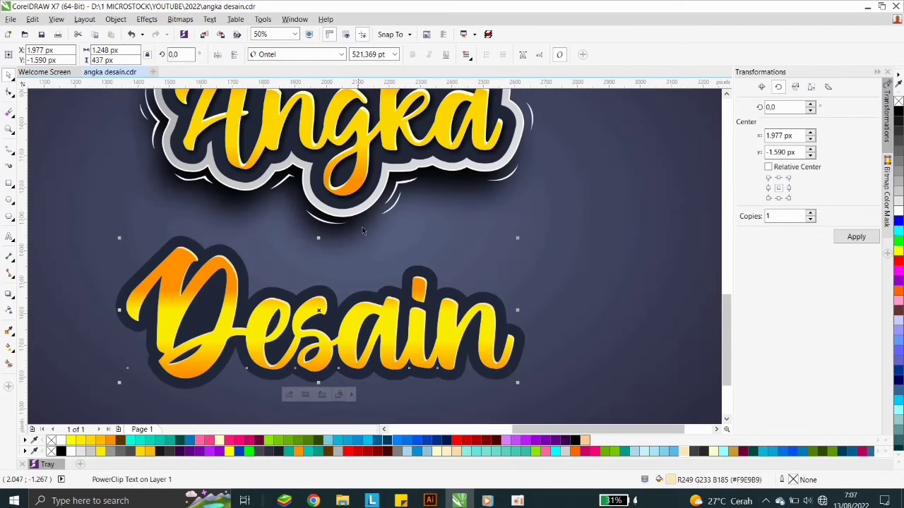
Reopen the PowerClip contents and shift the Desain text's fountain fill slightly upward, then finish editing
double_click(211, 358)
click(256, 359)
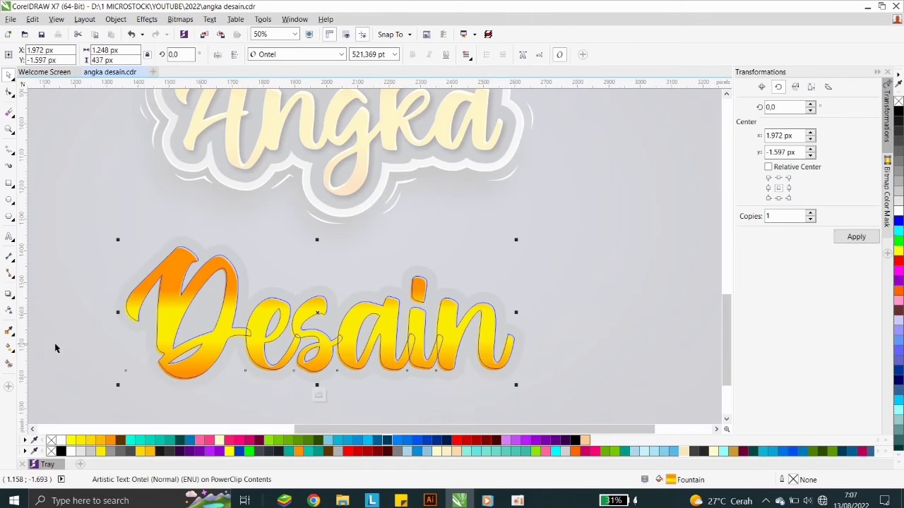
click(8, 346)
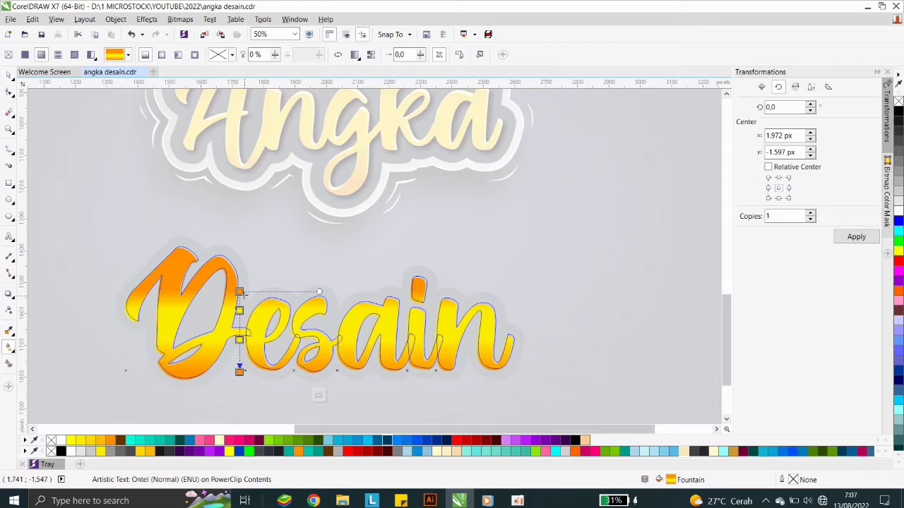
drag(240, 292, 239, 285)
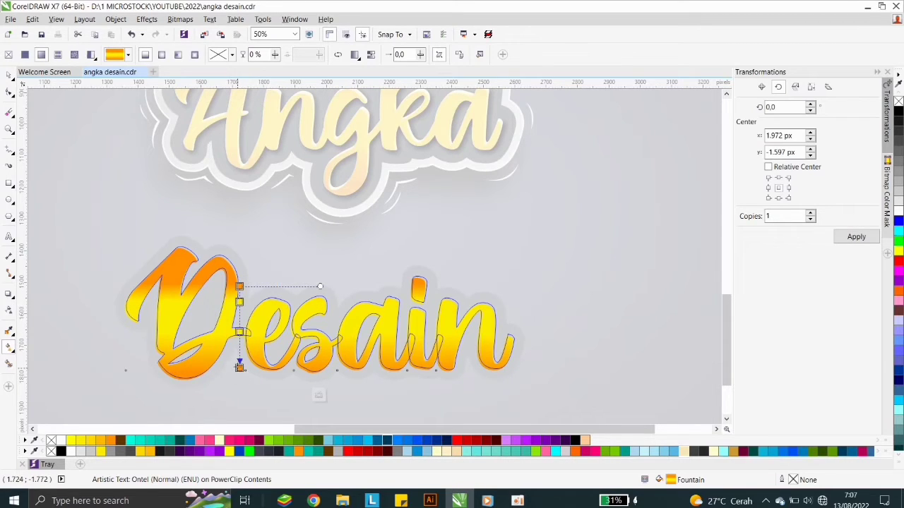
key(space)
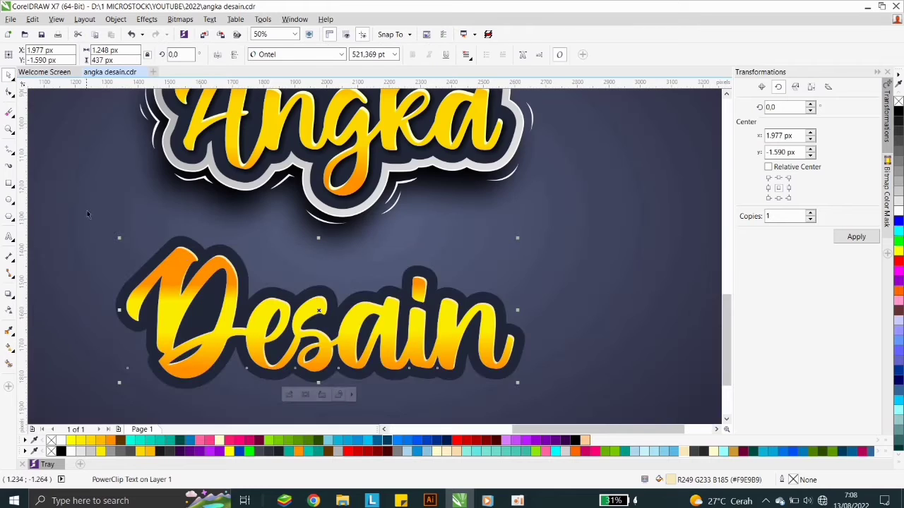
scroll(333, 294, down, 1)
scroll(293, 304, up, 1)
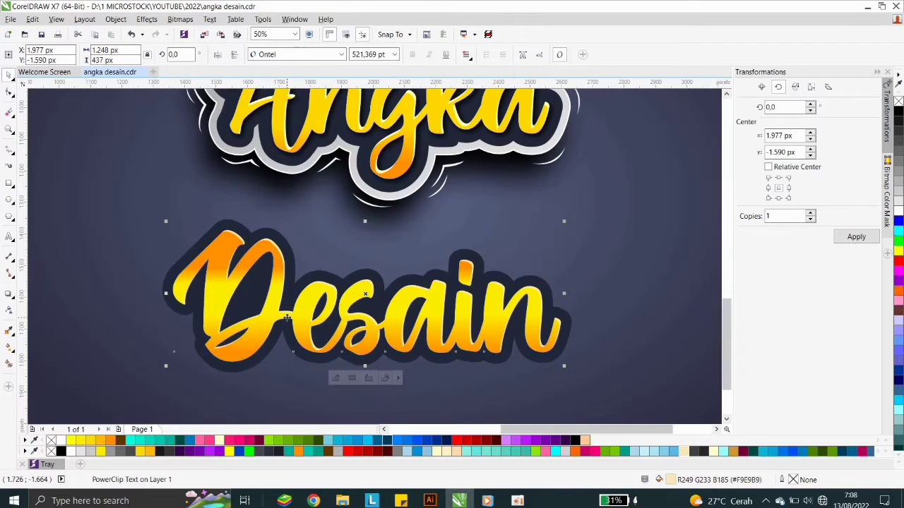
Recolor the cream Desain text that holds the fountain-filled copy to white (#FFFFFF)
click(298, 238)
click(289, 254)
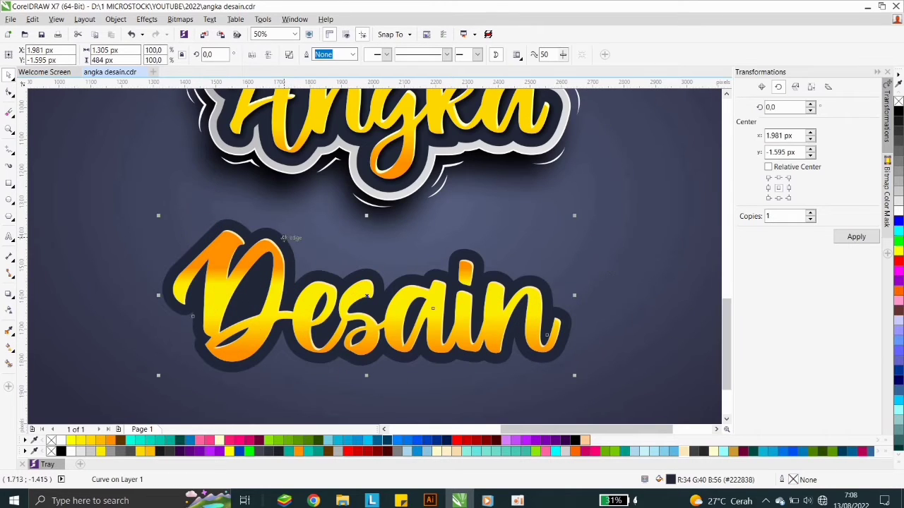
click(217, 219)
click(224, 224)
scroll(218, 231, up, 1)
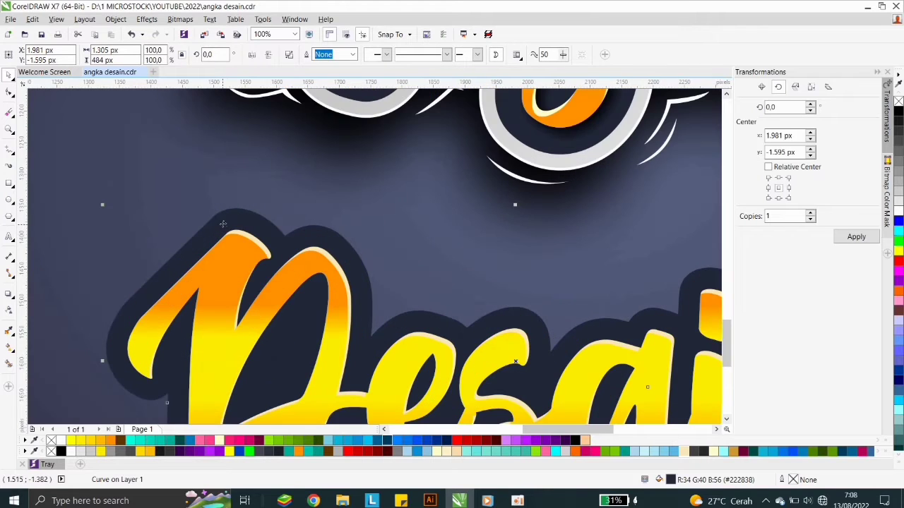
scroll(365, 246, down, 1)
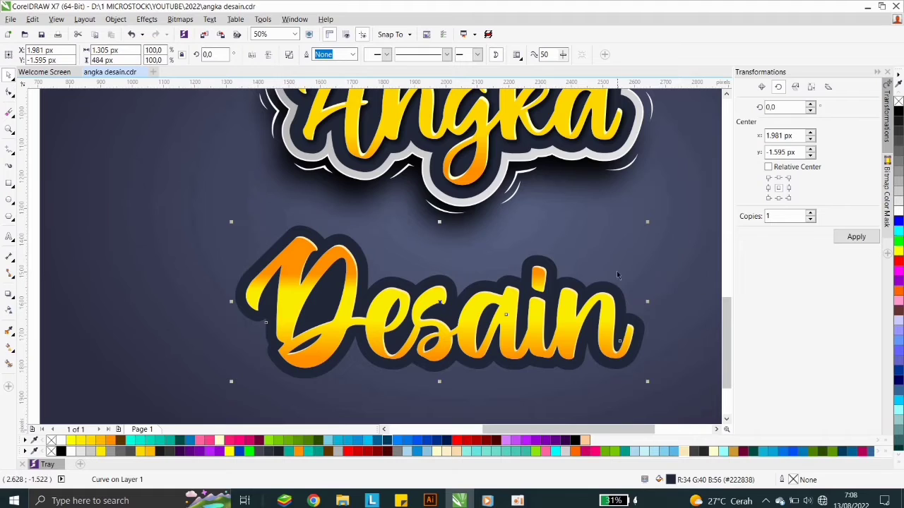
click(645, 246)
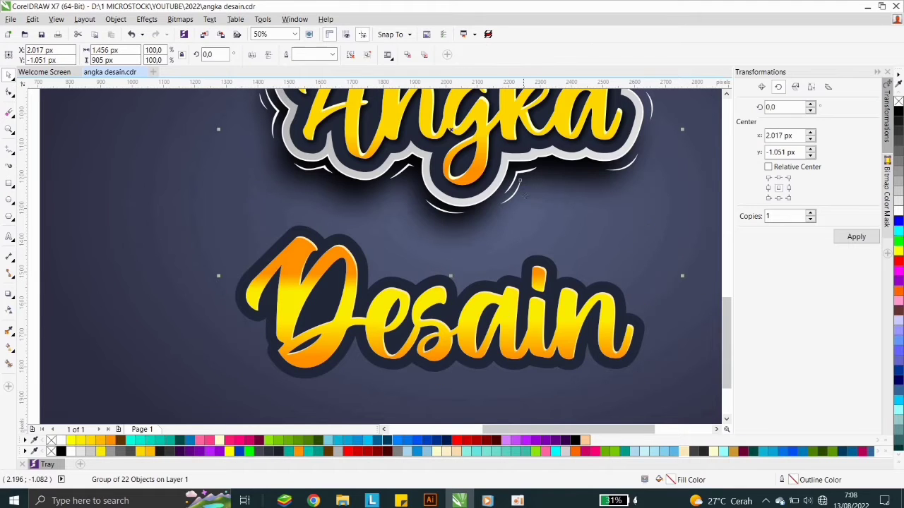
click(567, 279)
ctrl+click(541, 280)
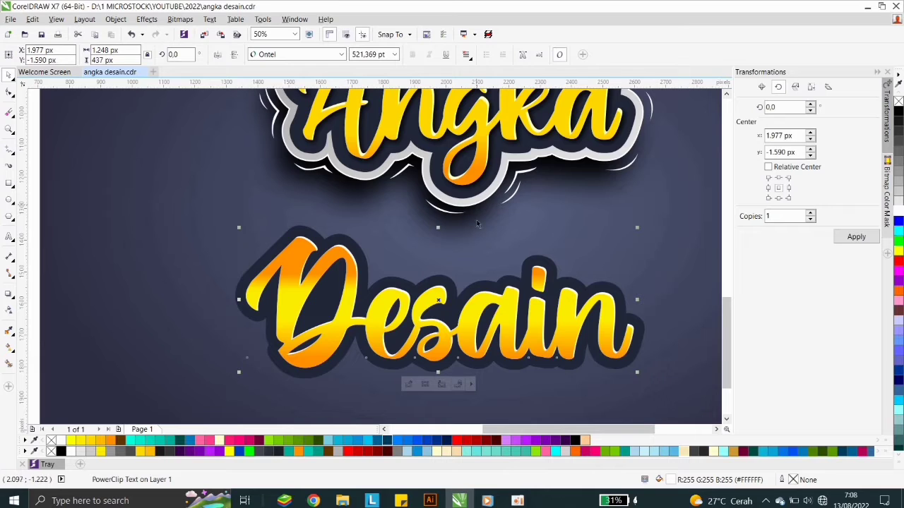
scroll(473, 242, down, 1)
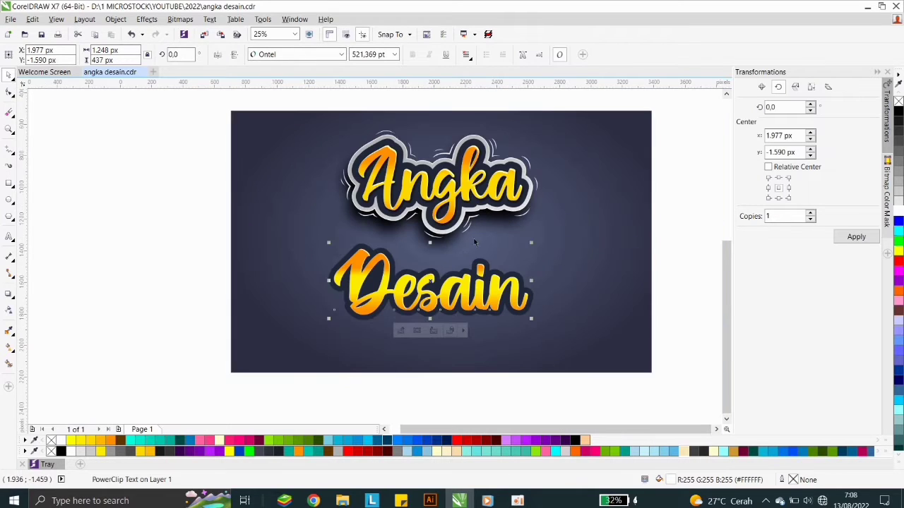
Give the dark #222838 shape behind the Desain text a white outline
scroll(535, 263, up, 1)
click(475, 289)
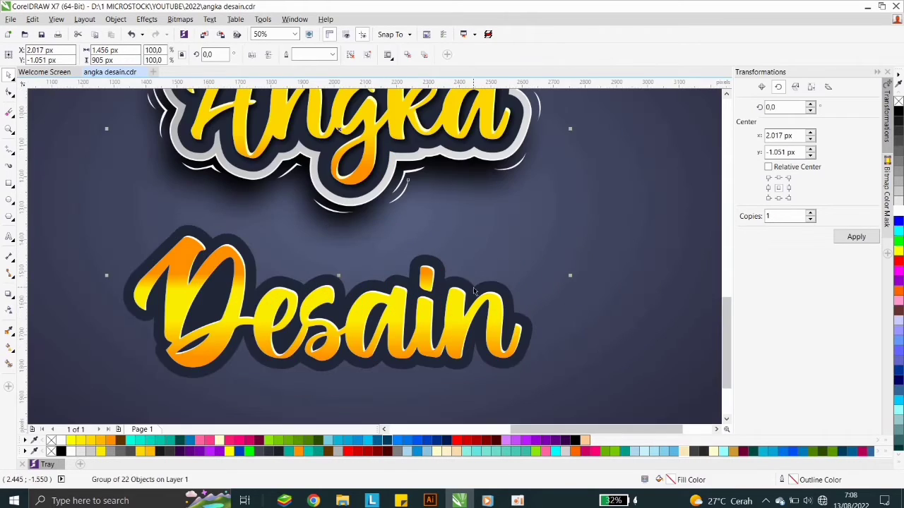
ctrl+click(459, 285)
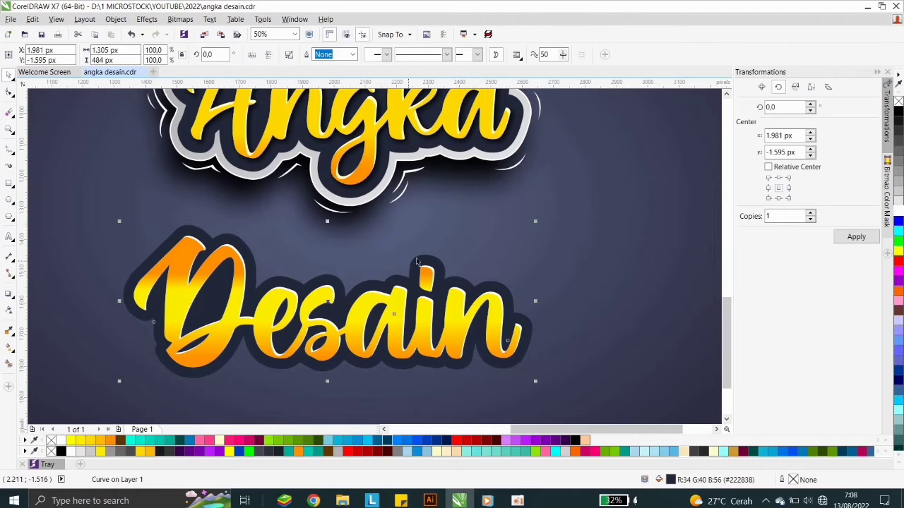
right_click(900, 213)
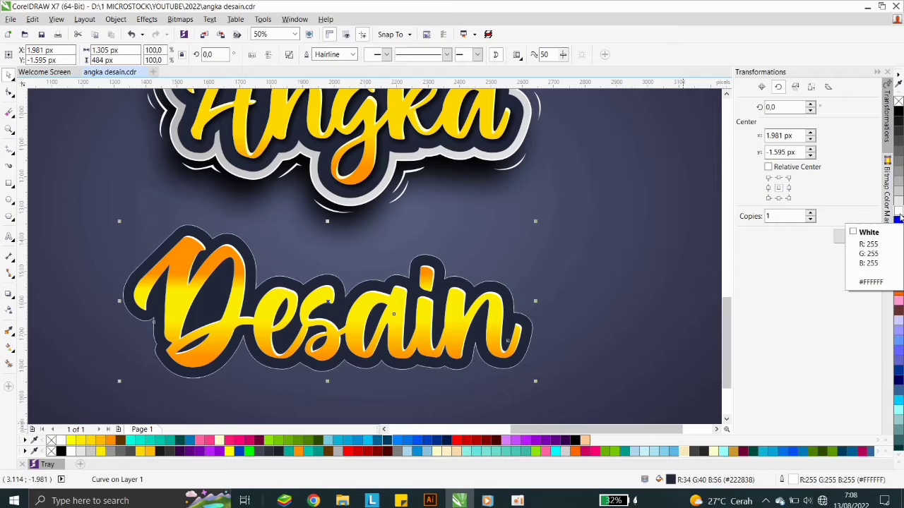
Set the dark shape's white outline to 2.0 cm with round corners and round line caps, placed behind the fill and scaling with the object
double_click(794, 481)
double_click(361, 167)
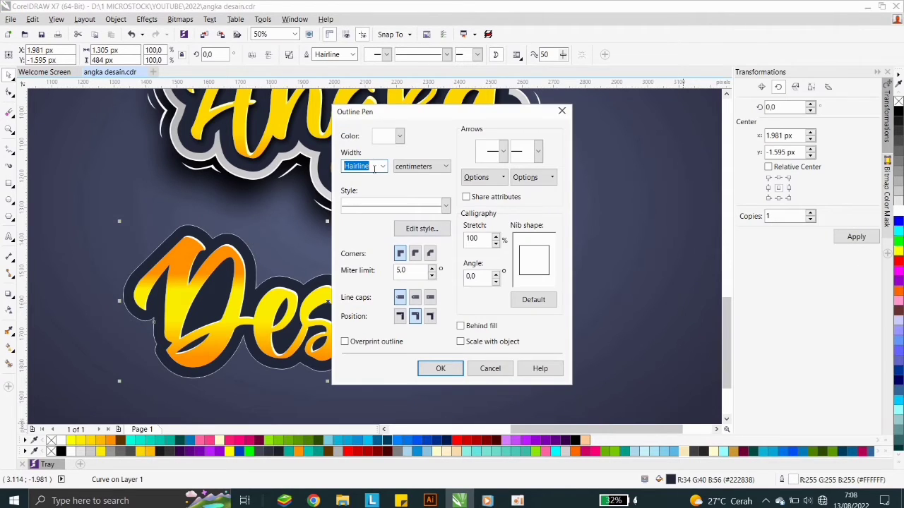
text(2)
click(415, 253)
click(415, 298)
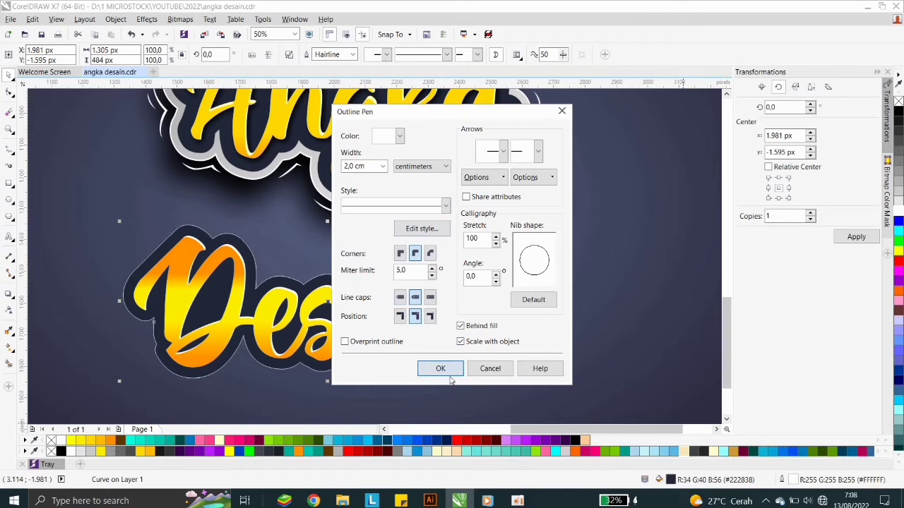
click(440, 369)
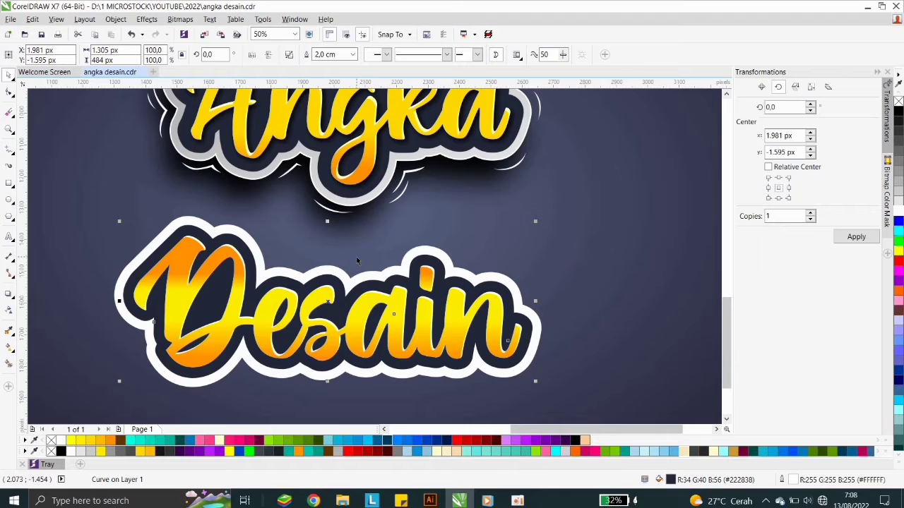
Convert the dark shape's white outline into a separate curve object and select that curve
click(356, 256)
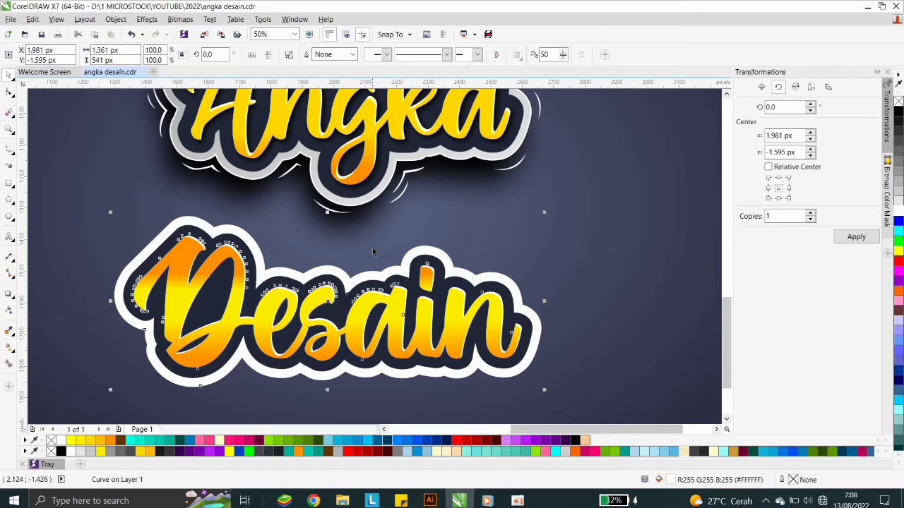
click(382, 273)
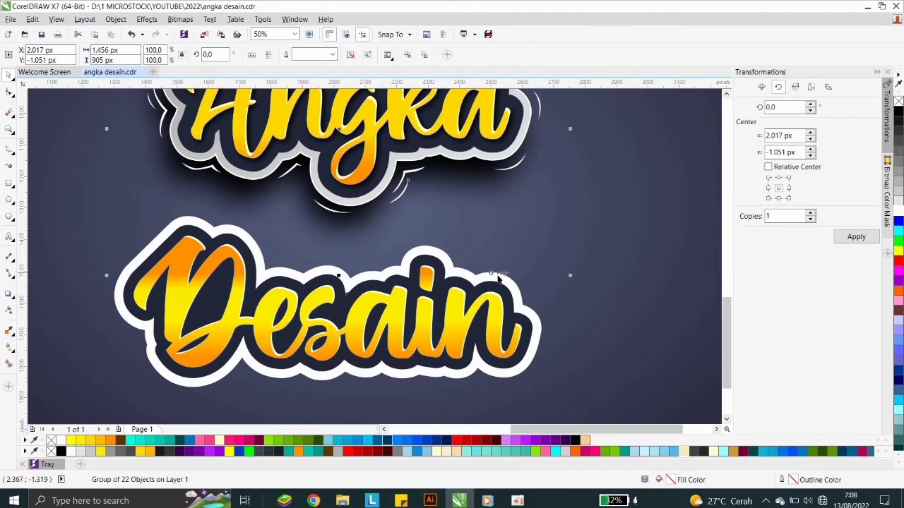
click(513, 321)
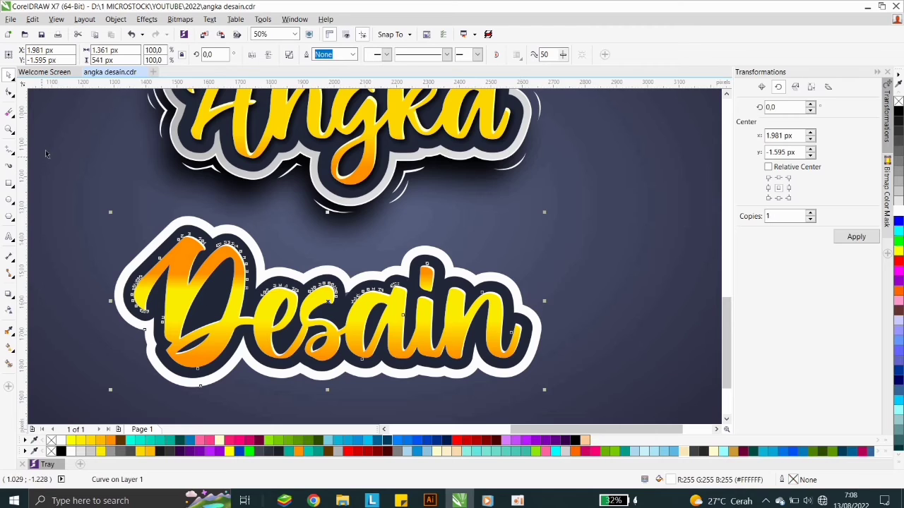
Delete the stray inner nodes of the white outline curve around the first letters of Desain, from D to a
scroll(144, 254, up, 1)
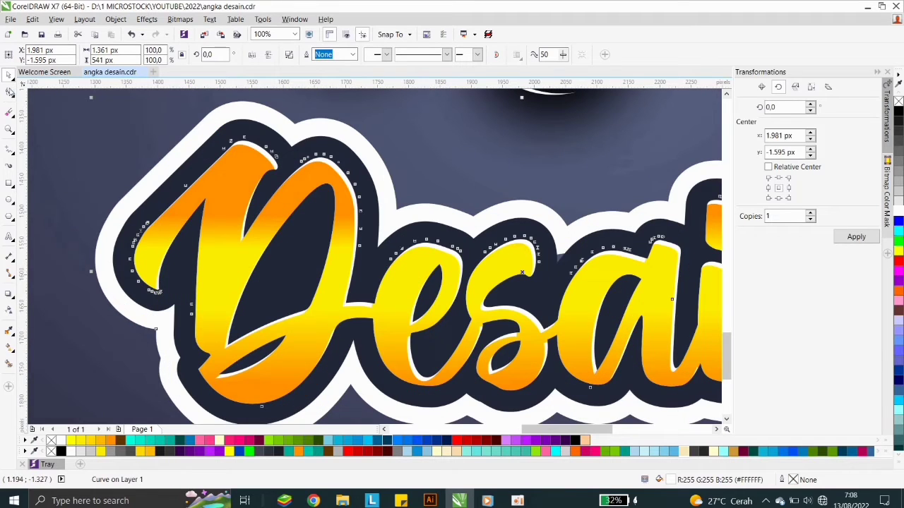
click(9, 91)
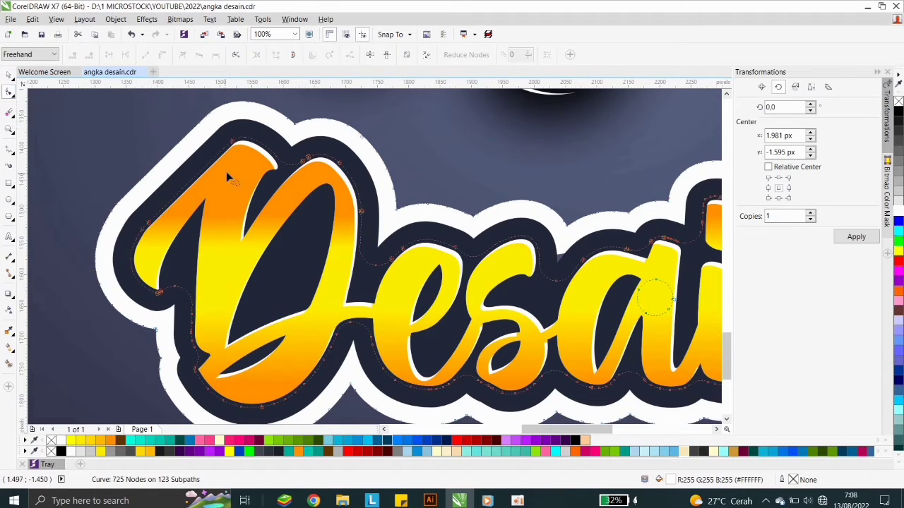
mouse_move(139, 216)
mouse_down()
mouse_move(122, 269)
mouse_move(126, 283)
mouse_move(171, 308)
mouse_move(188, 380)
mouse_move(209, 411)
mouse_move(264, 417)
mouse_move(344, 375)
mouse_move(403, 401)
mouse_move(658, 399)
mouse_move(650, 243)
mouse_move(477, 217)
mouse_move(425, 228)
mouse_move(384, 215)
mouse_move(363, 172)
mouse_move(319, 144)
mouse_move(182, 145)
mouse_up()
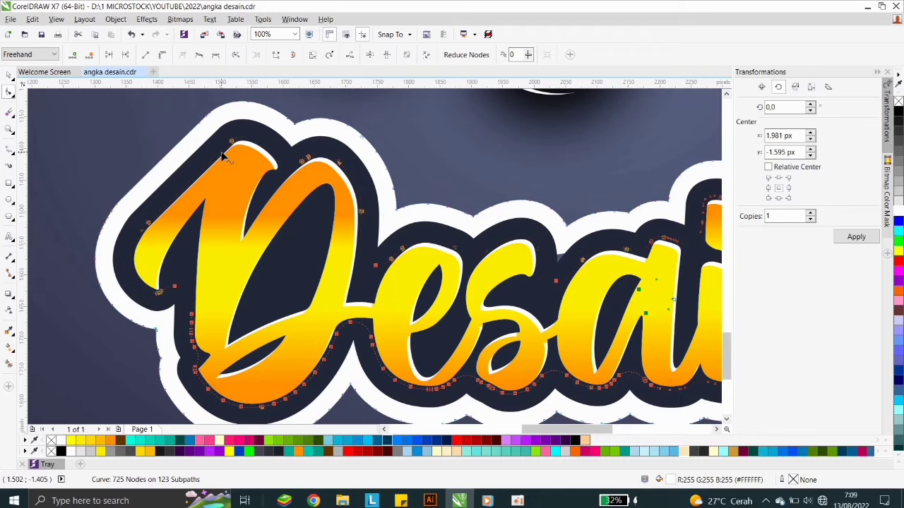
key(Delete)
Delete the remaining stray inner nodes of the white outline curve around the last letters of Desain, then leave node editing
scroll(225, 156, down, 2)
scroll(561, 229, up, 2)
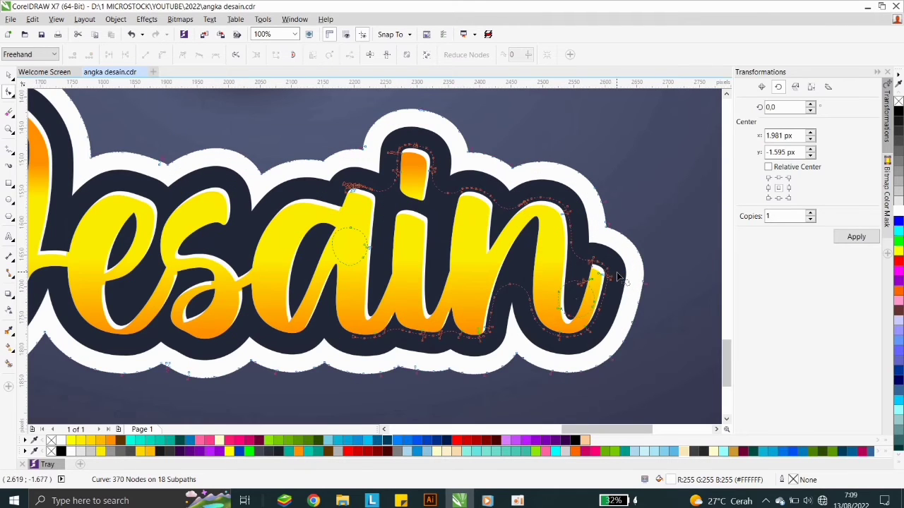
mouse_move(617, 272)
mouse_down()
mouse_move(620, 326)
mouse_move(594, 351)
mouse_move(358, 352)
mouse_move(292, 321)
mouse_move(289, 244)
mouse_move(312, 192)
mouse_move(348, 161)
mouse_move(403, 133)
mouse_move(434, 136)
mouse_move(490, 172)
mouse_move(572, 188)
mouse_move(623, 284)
mouse_up()
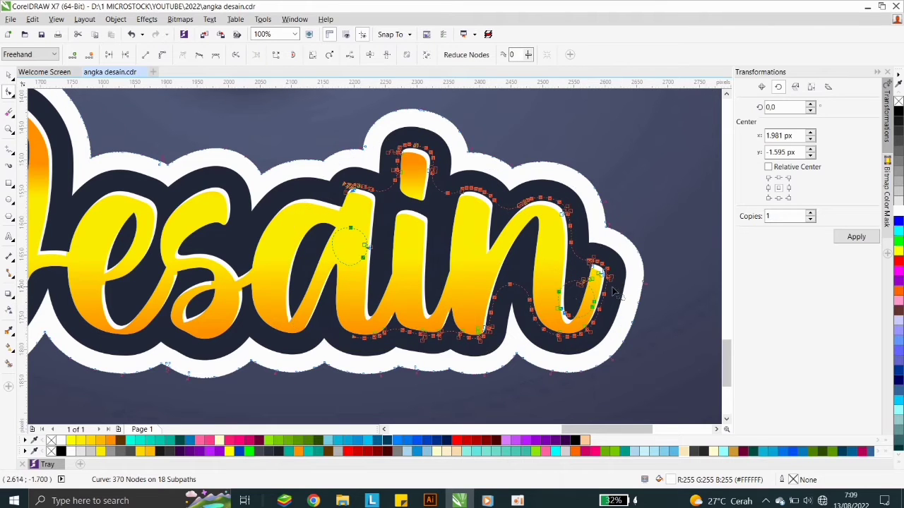
key(Delete)
scroll(584, 267, down, 1)
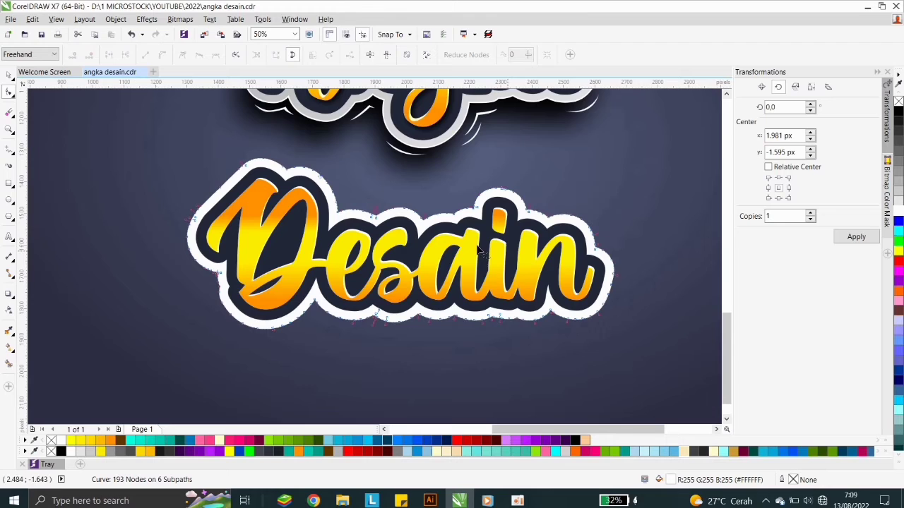
click(9, 75)
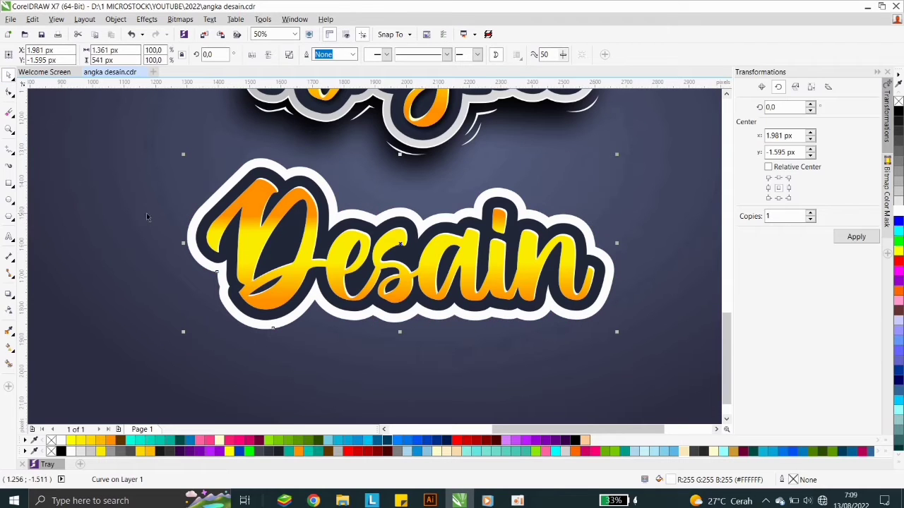
Fill the white outline curve with a diagonal linear fountain fill from medium gray at the D to light gray at the lower right
click(9, 347)
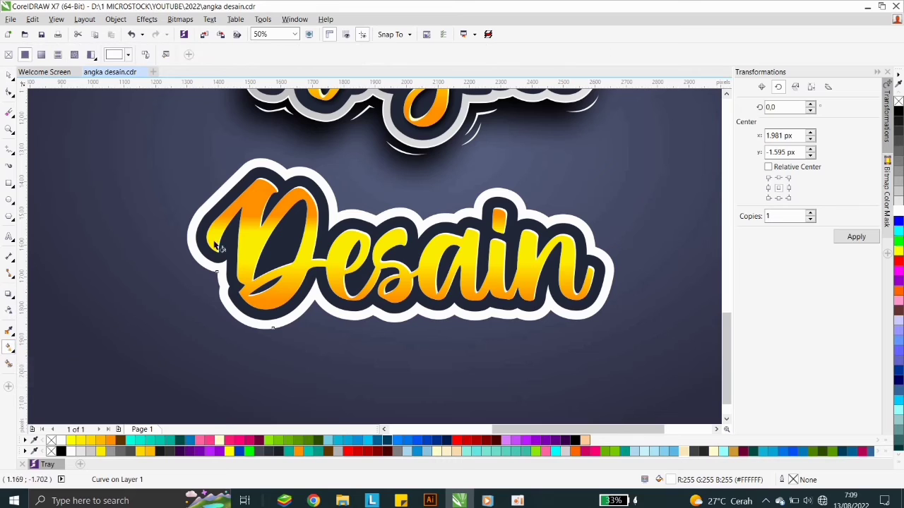
drag(263, 159, 492, 342)
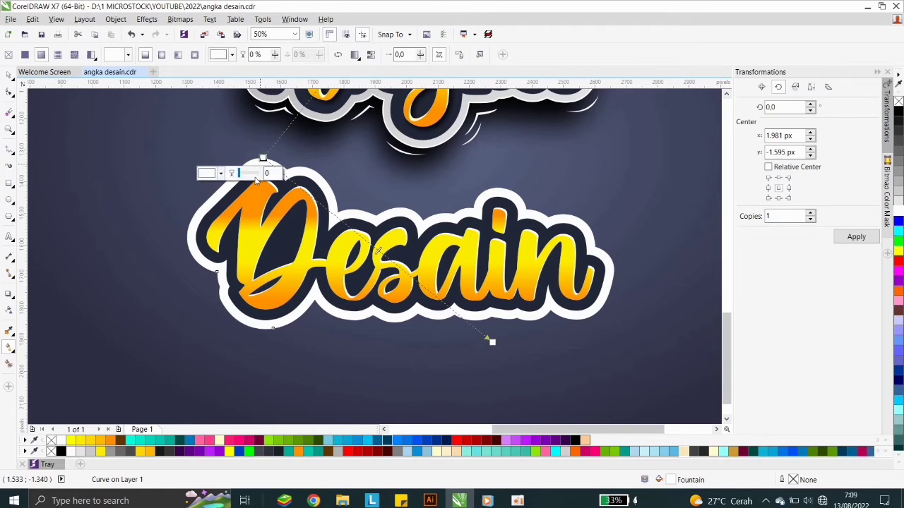
click(898, 185)
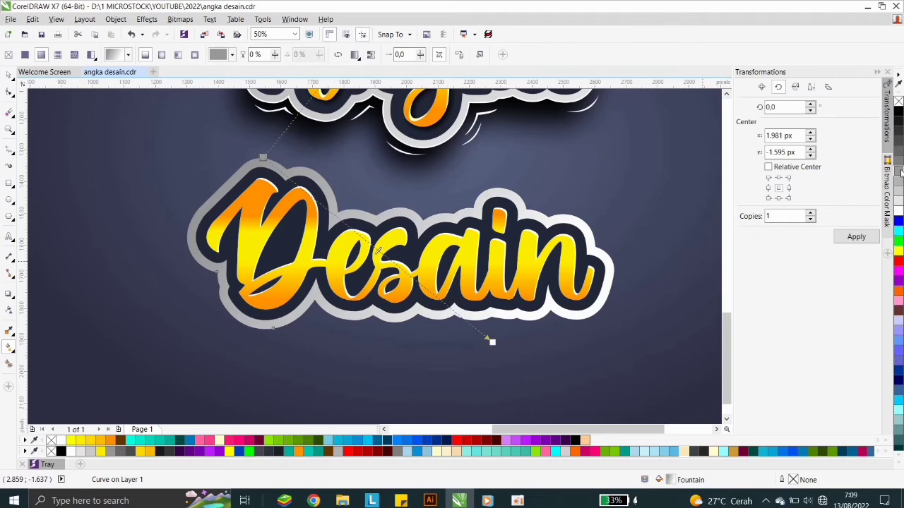
scroll(410, 248, down, 2)
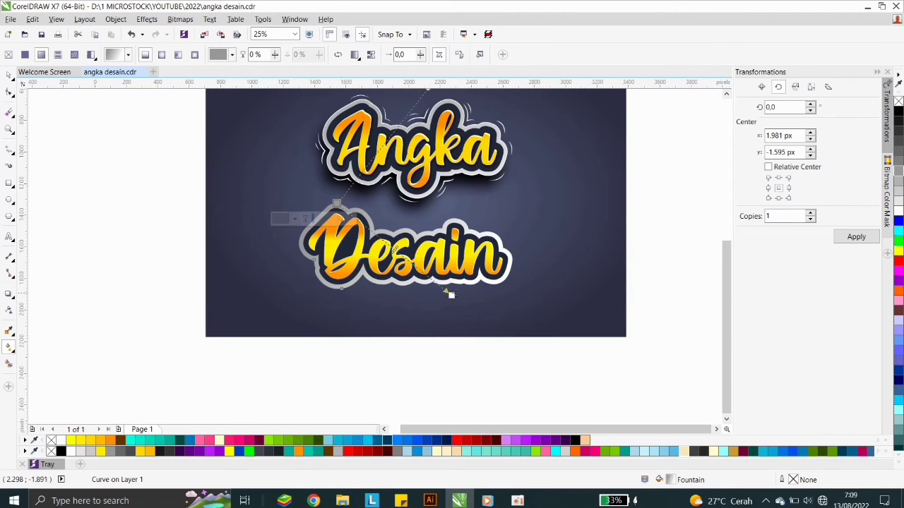
click(899, 200)
click(900, 200)
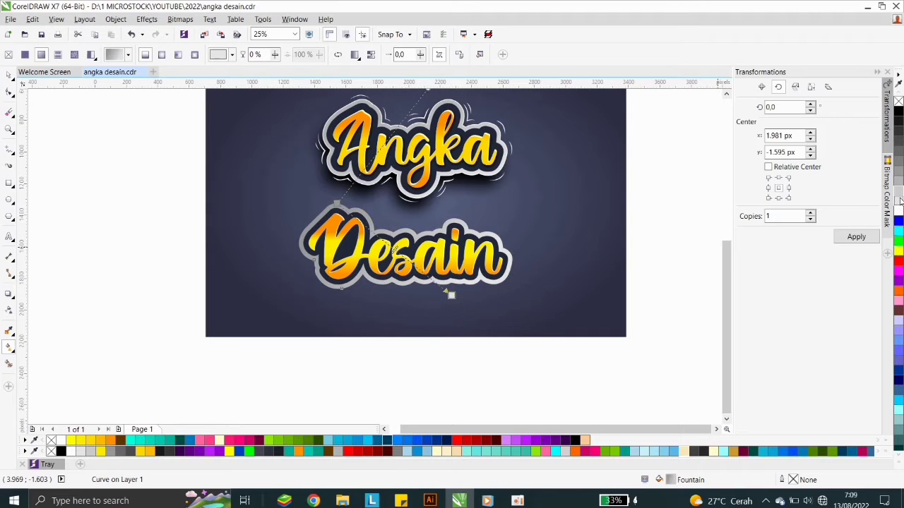
click(9, 75)
click(105, 195)
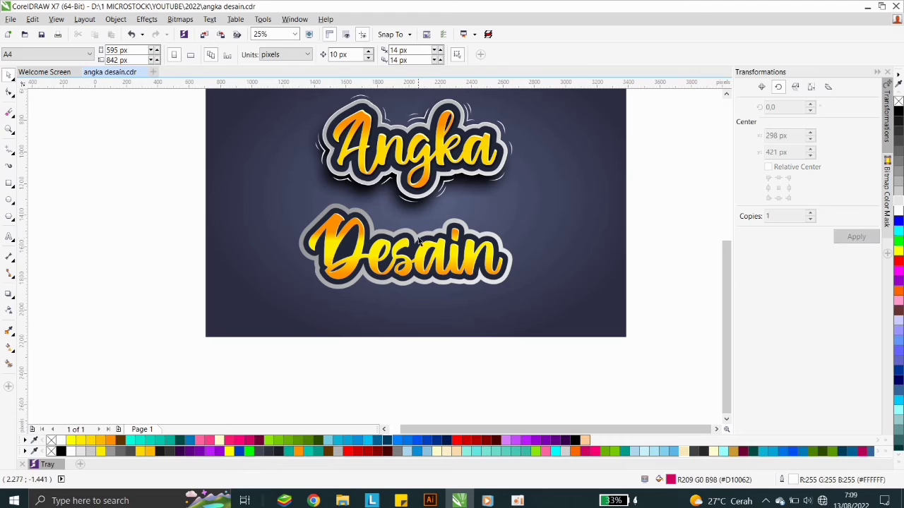
Give the gray gradient border curve around Desain a white outline
scroll(418, 242, up, 2)
scroll(392, 223, down, 2)
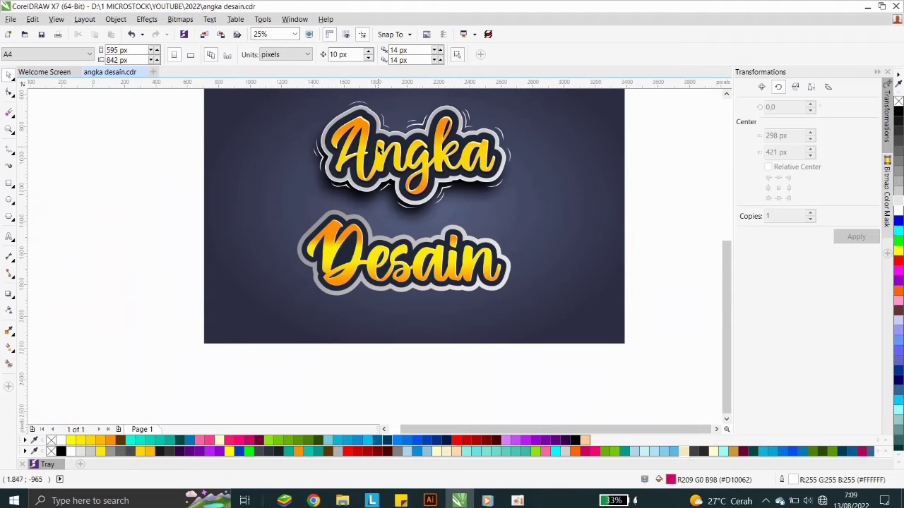
scroll(418, 260, up, 4)
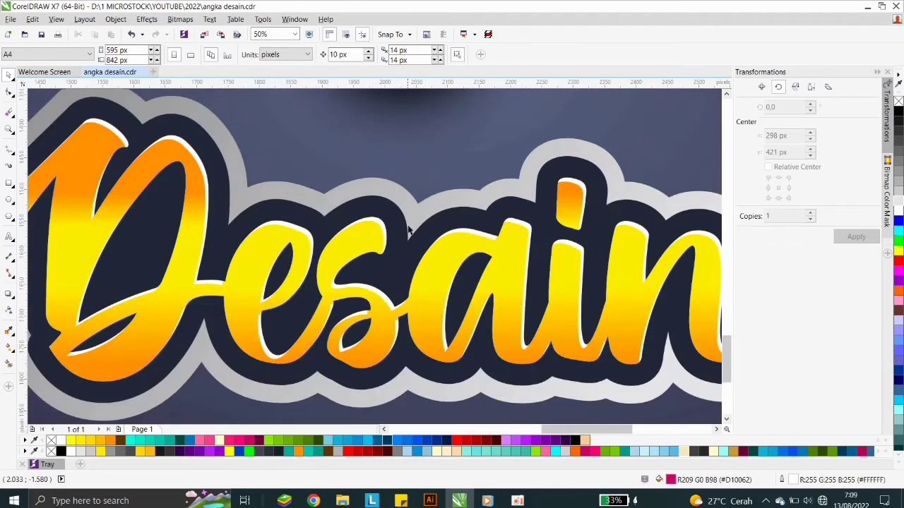
click(412, 211)
scroll(412, 212, down, 1)
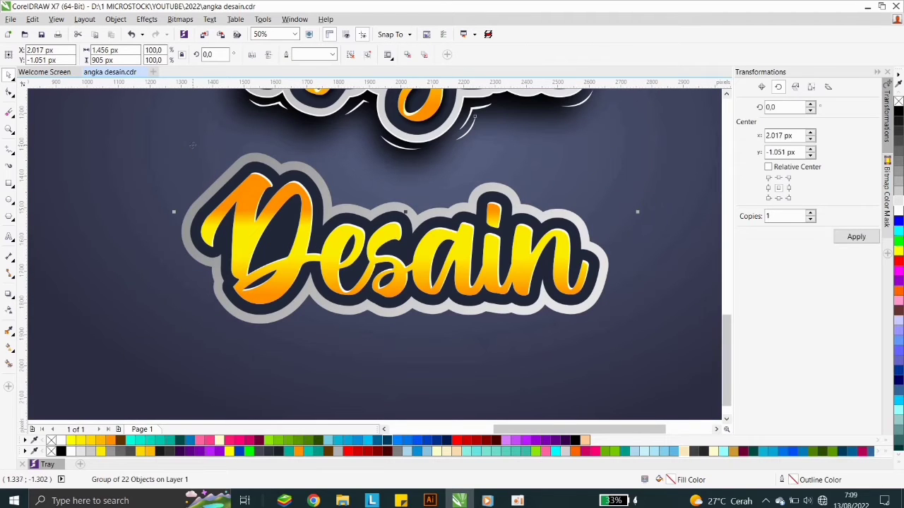
click(252, 159)
scroll(233, 162, up, 1)
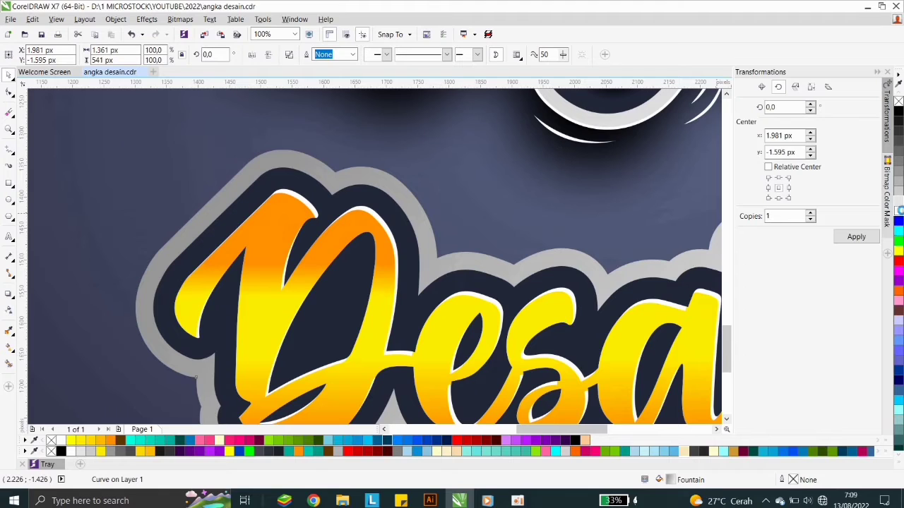
scroll(288, 149, down, 1)
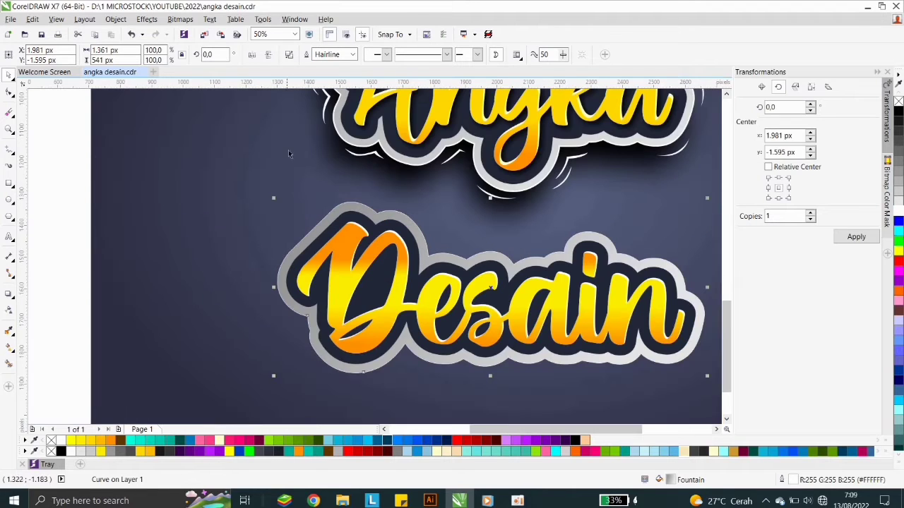
Set the border's white outline to 0.25 cm with round corners and caps, placed behind the fill and scaling with the object
double_click(795, 480)
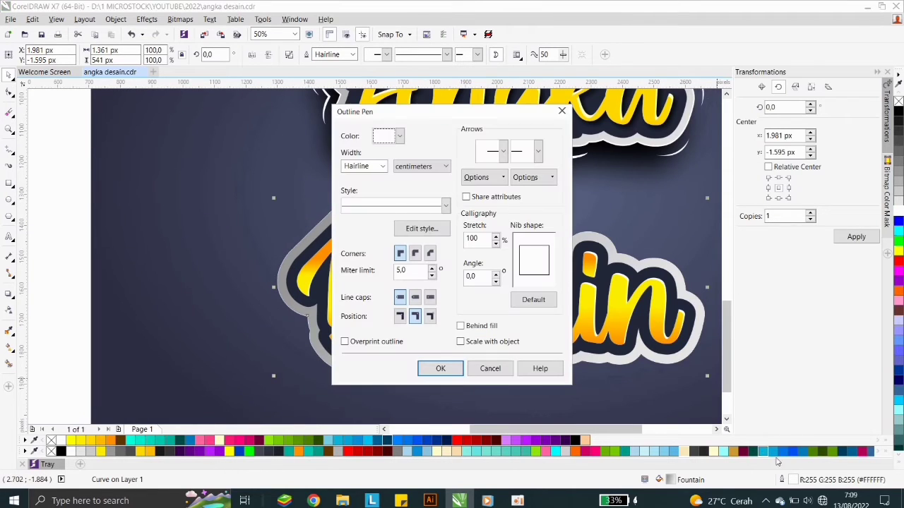
click(382, 167)
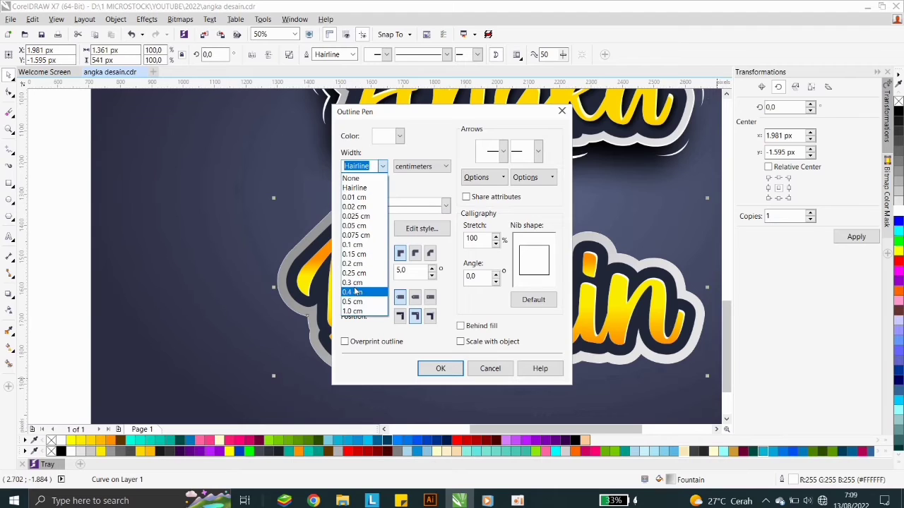
click(354, 274)
click(461, 326)
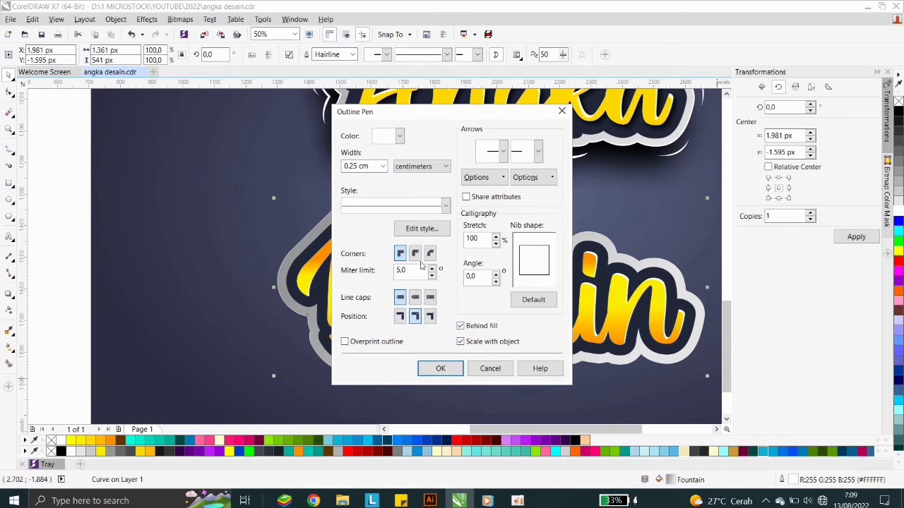
click(415, 254)
click(415, 297)
click(440, 368)
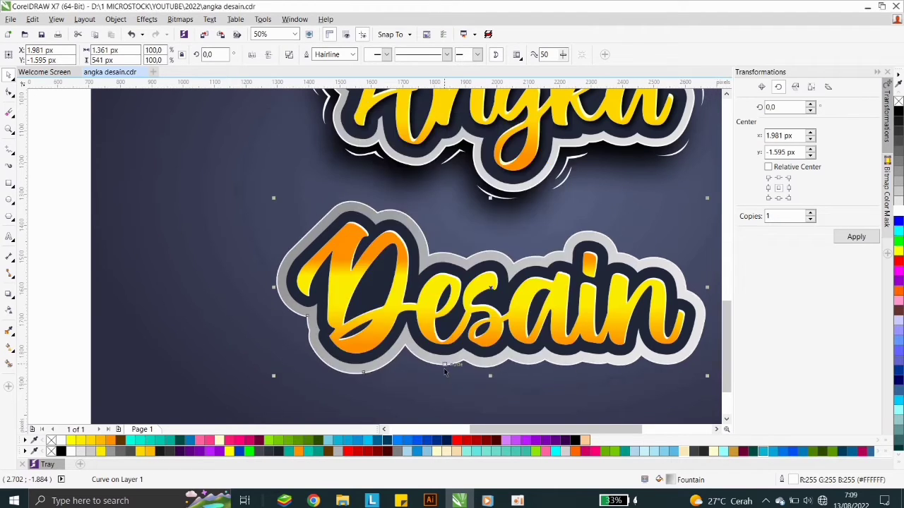
scroll(383, 252, down, 1)
scroll(521, 247, up, 1)
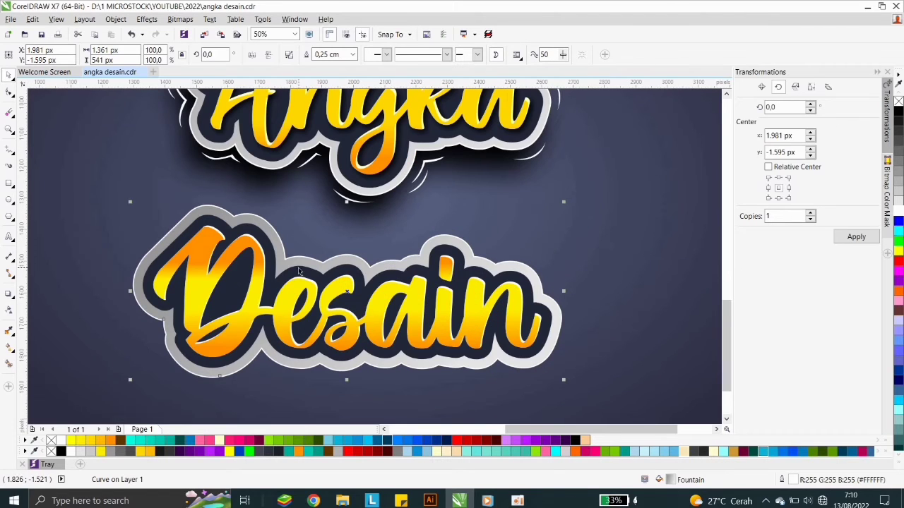
Apply the Flat Bottom Right drop shadow preset to the yellow-orange Desain lettering
click(293, 214)
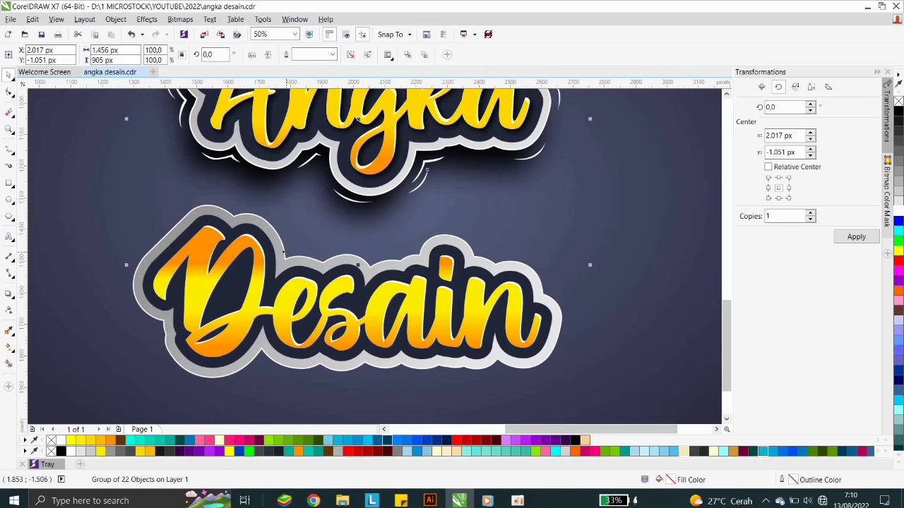
click(134, 219)
scroll(384, 156, up, 1)
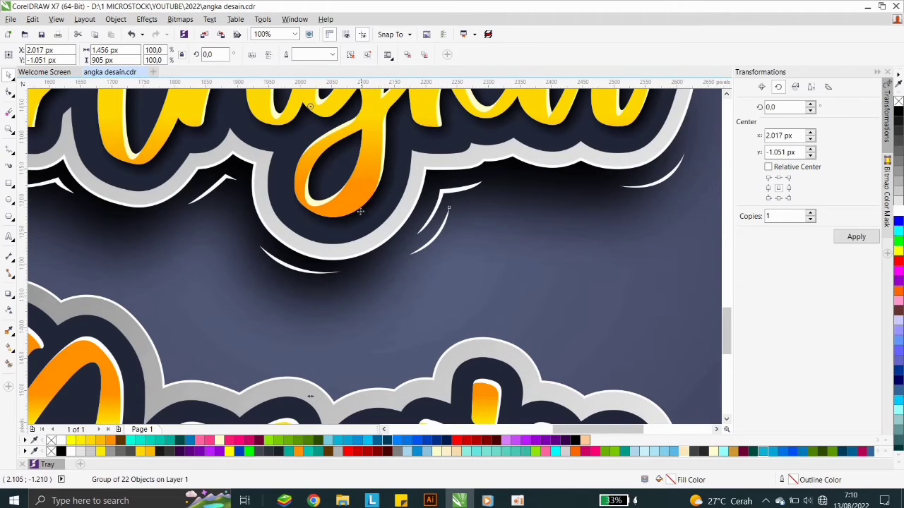
scroll(296, 210, down, 1)
scroll(289, 195, down, 1)
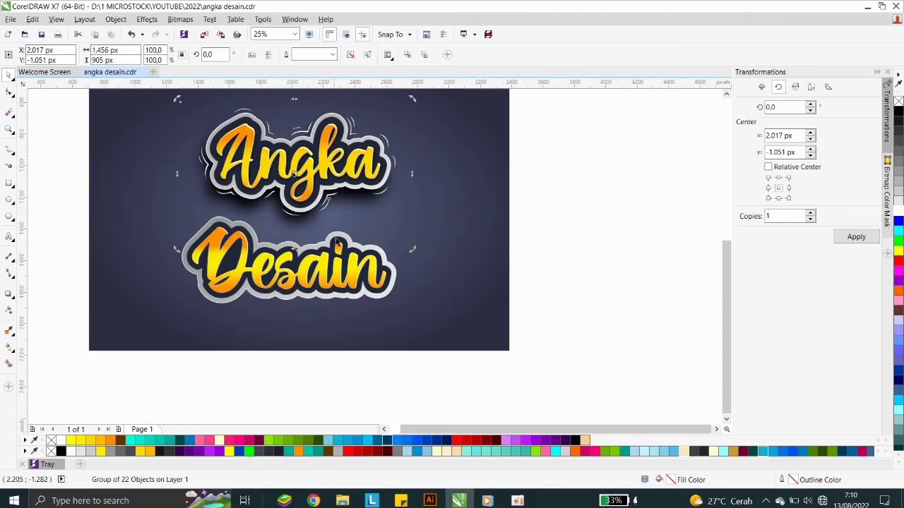
scroll(338, 278, up, 1)
scroll(338, 277, up, 1)
click(336, 277)
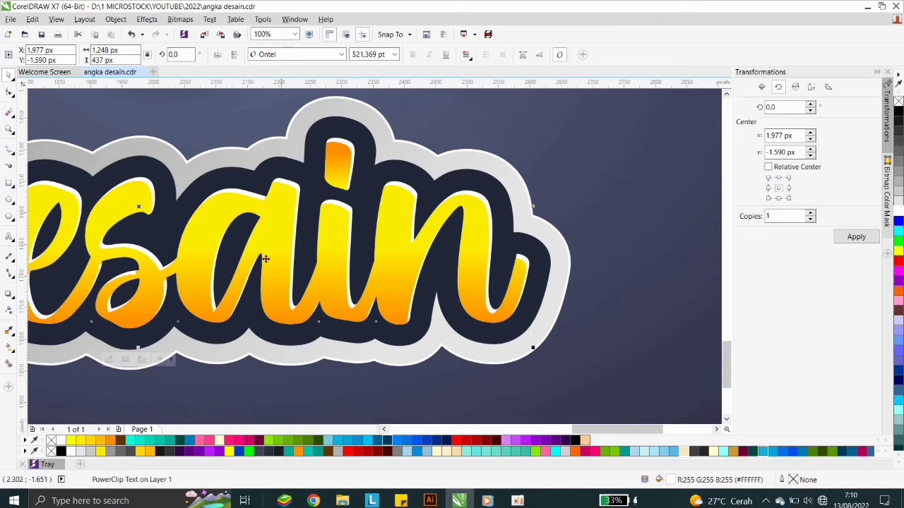
click(11, 294)
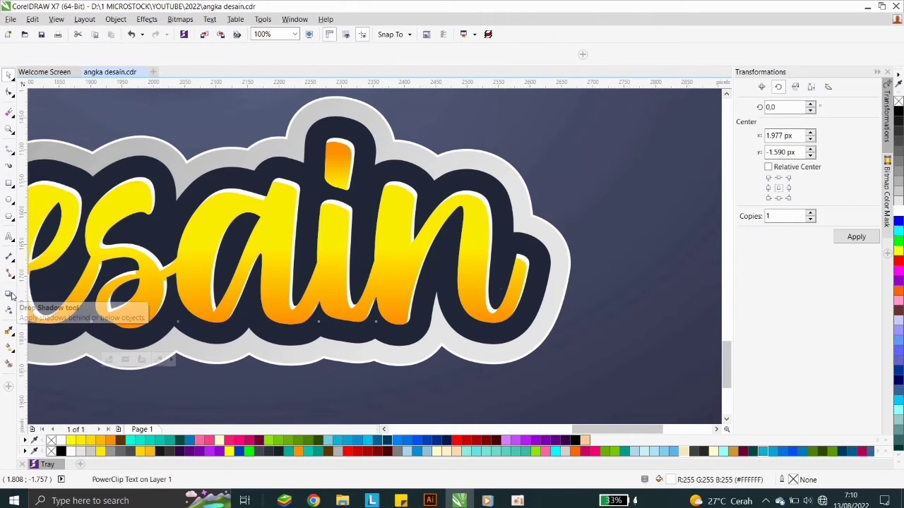
click(34, 56)
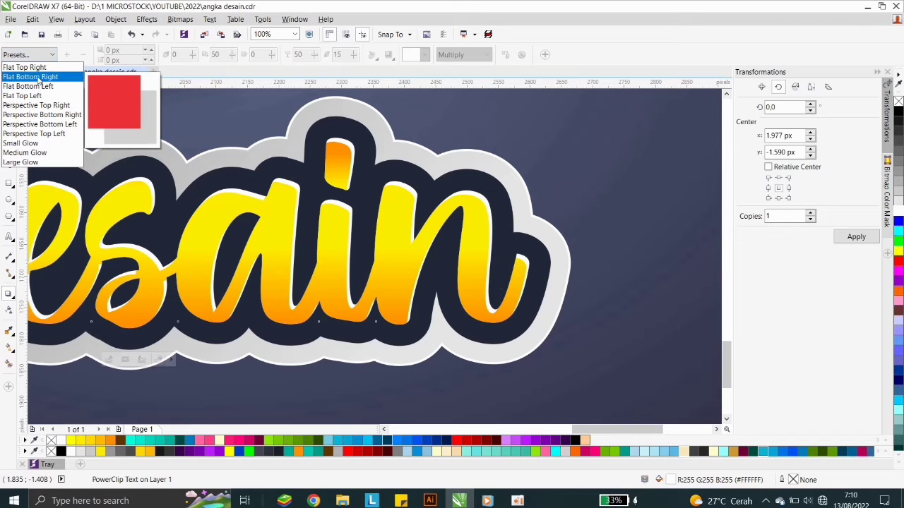
click(38, 78)
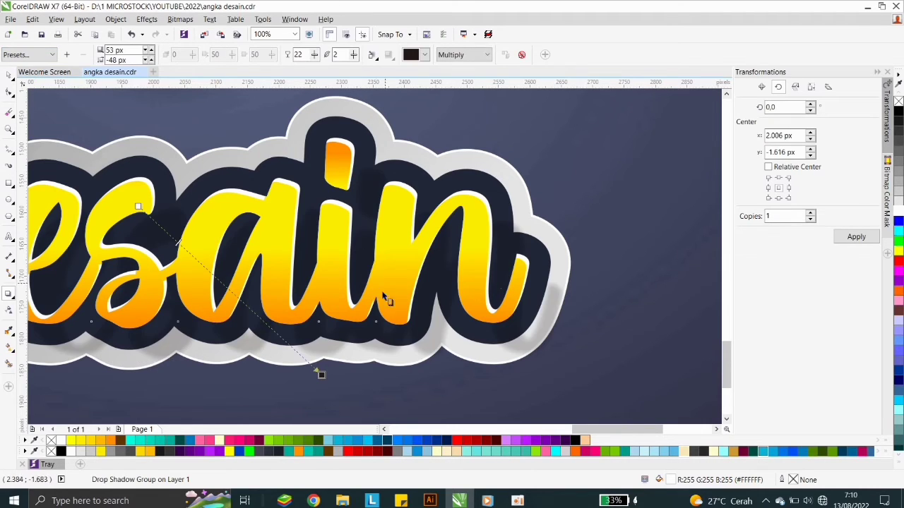
Pull the Desain lettering's drop shadow in to an offset of about 11 px by -10 px and set its opacity to 100
scroll(329, 375, up, 1)
drag(315, 374, 271, 322)
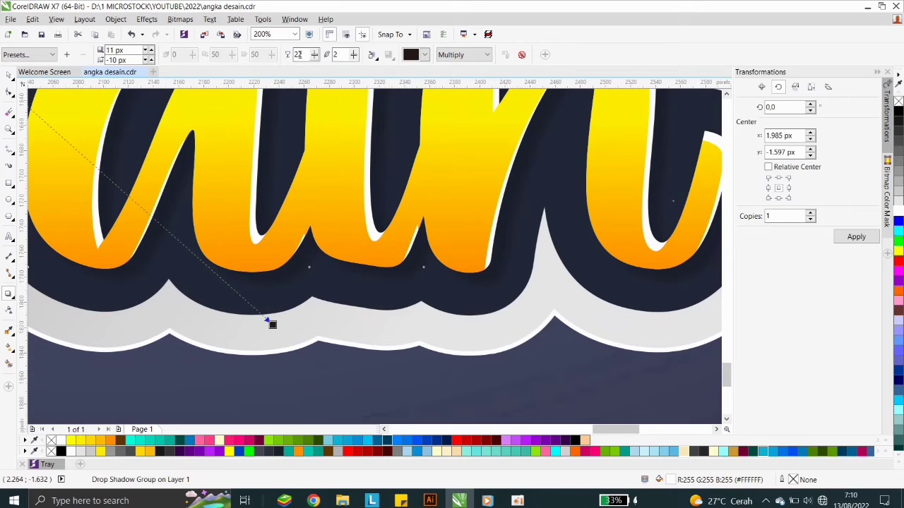
double_click(298, 54)
text(100)
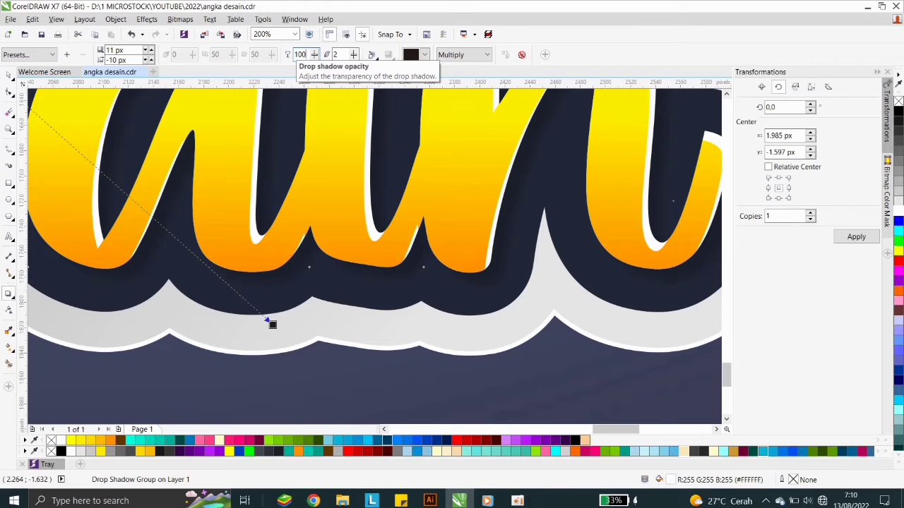
key(Return)
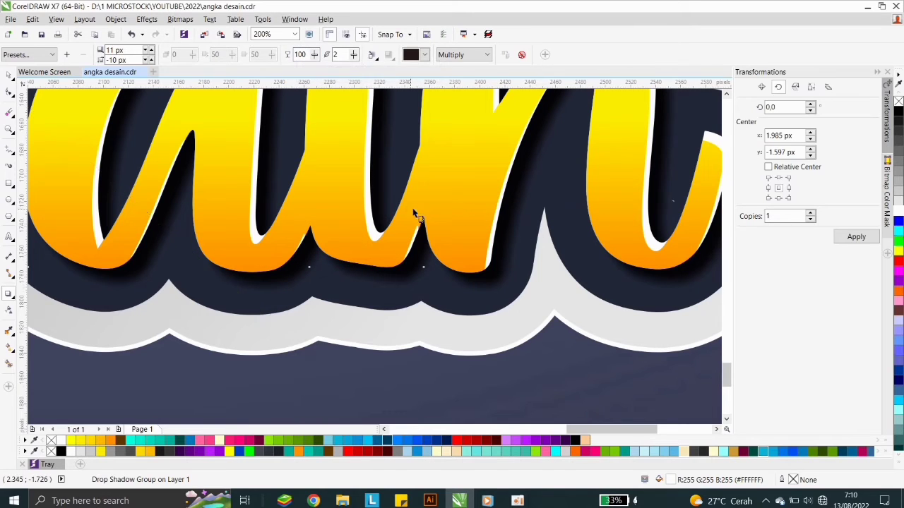
scroll(417, 215, down, 1)
scroll(363, 232, down, 1)
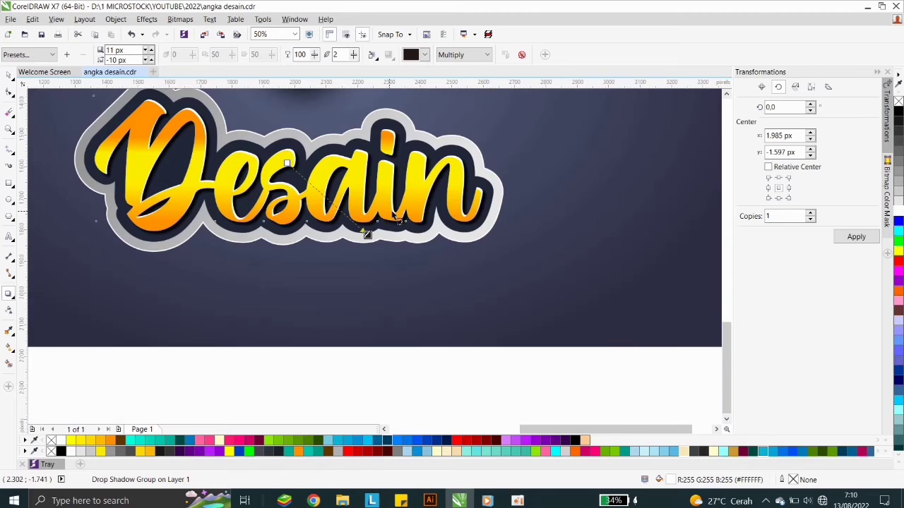
scroll(456, 294, up, 1)
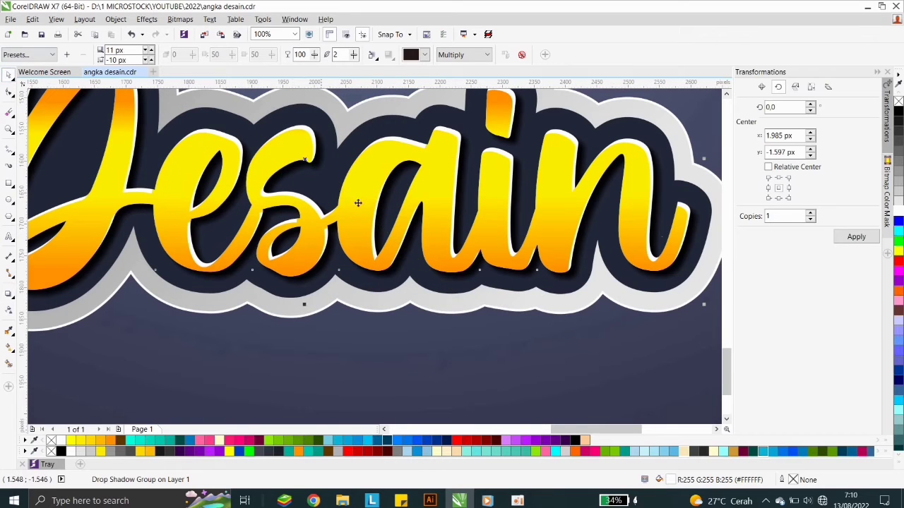
scroll(400, 228, down, 1)
scroll(393, 217, down, 1)
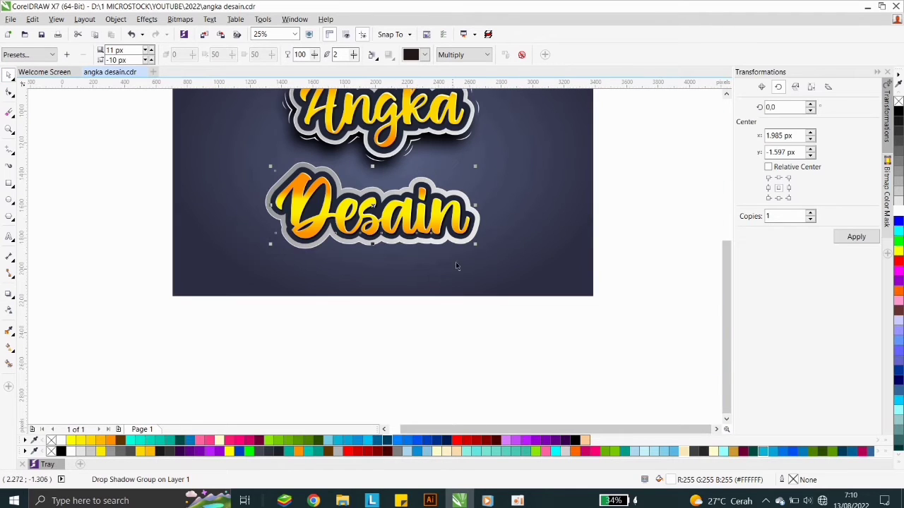
Place a copy of the gray border curve directly below Desain, fill it black and remove its outline
scroll(456, 265, up, 1)
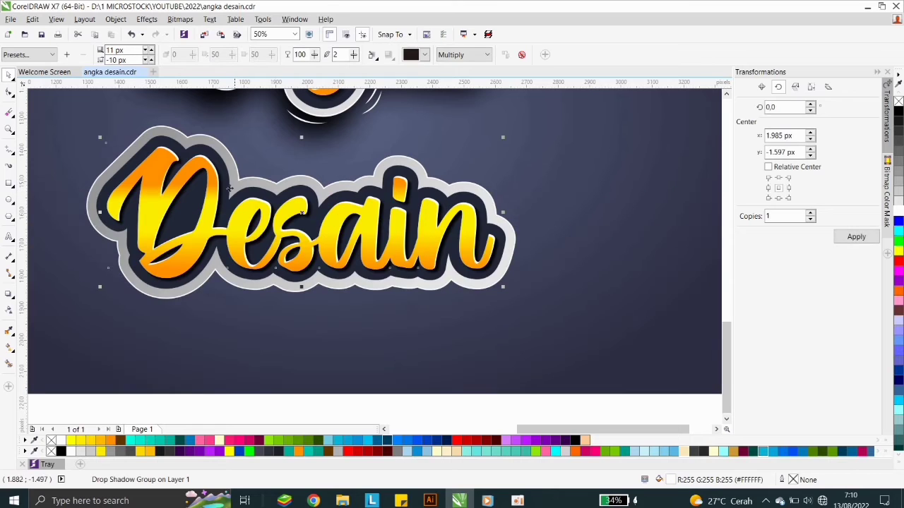
scroll(338, 247, down, 1)
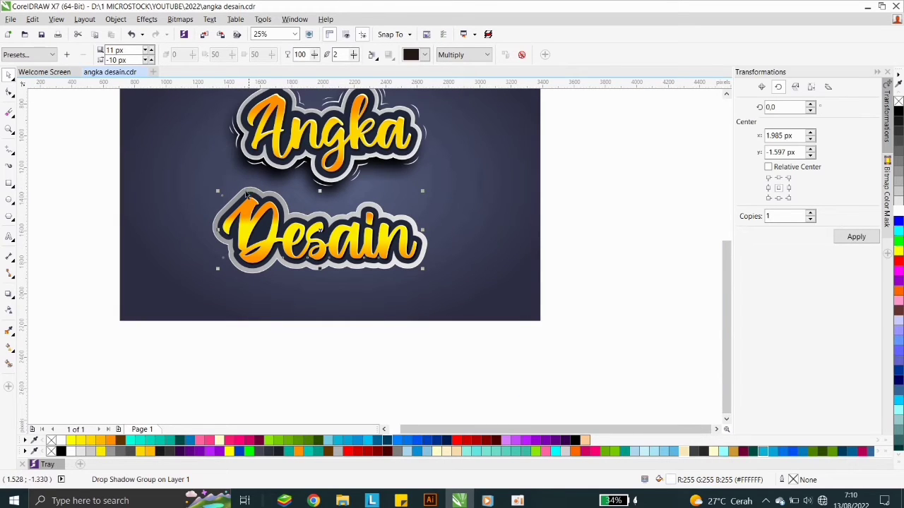
click(229, 197)
drag(245, 190, 245, 277)
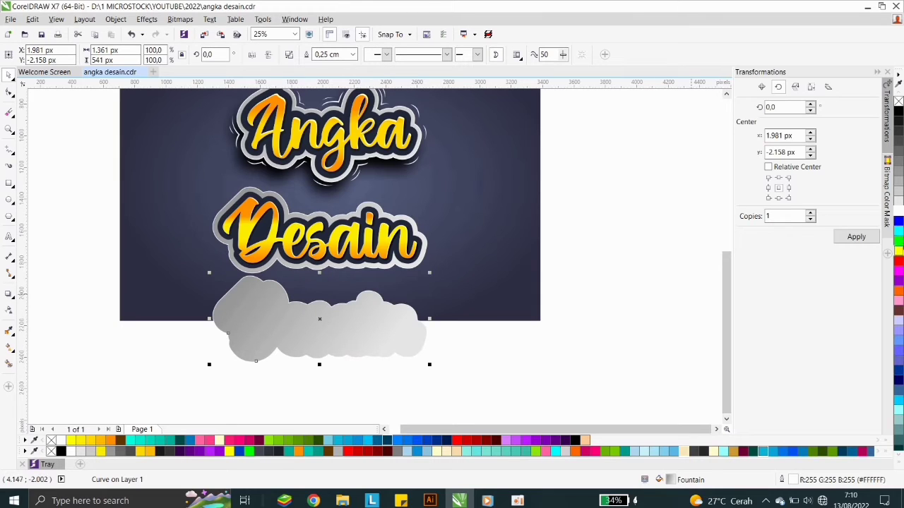
click(899, 112)
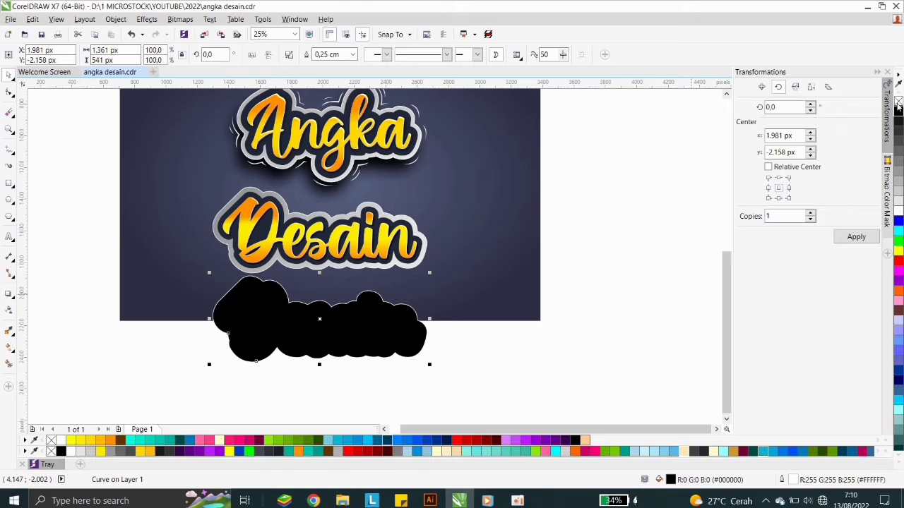
right_click(898, 103)
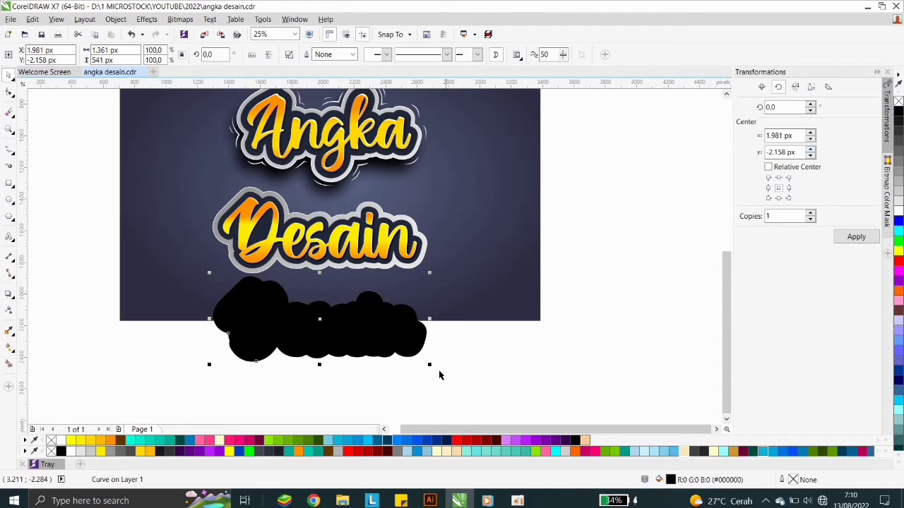
Convert the black copy to a 100 dpi RGB Color (24-bit) bitmap with anti-aliasing and a transparent background
click(180, 19)
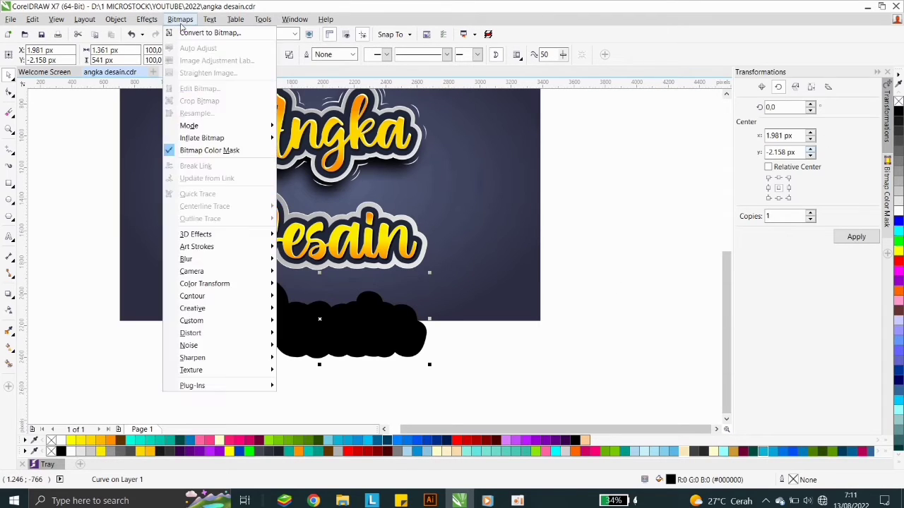
click(210, 34)
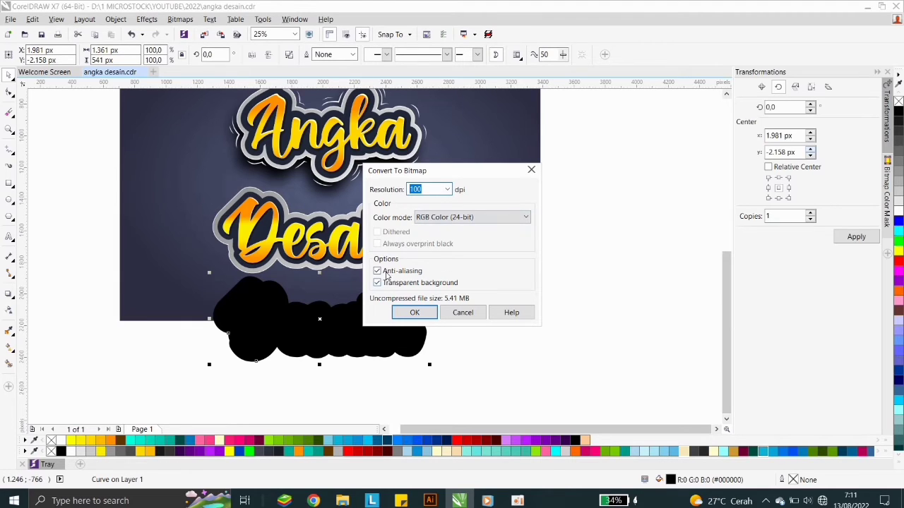
click(412, 313)
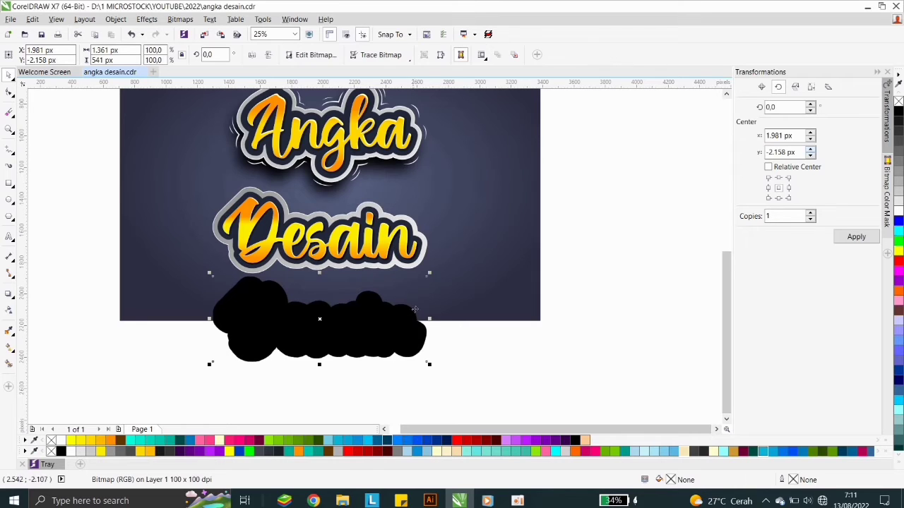
Apply a Gaussian Blur with a 62-pixel radius to the black bitmap and move it up over the lower part of Desain
click(179, 19)
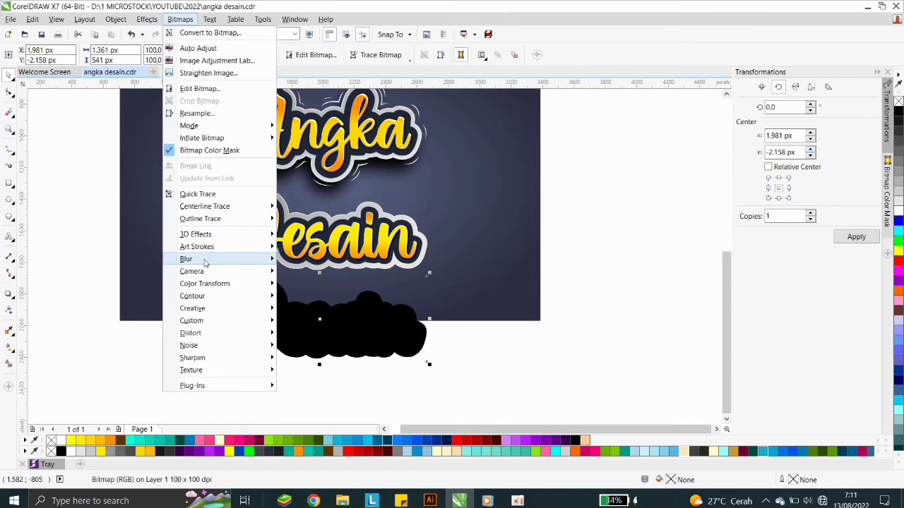
mouse_move(204, 261)
click(304, 272)
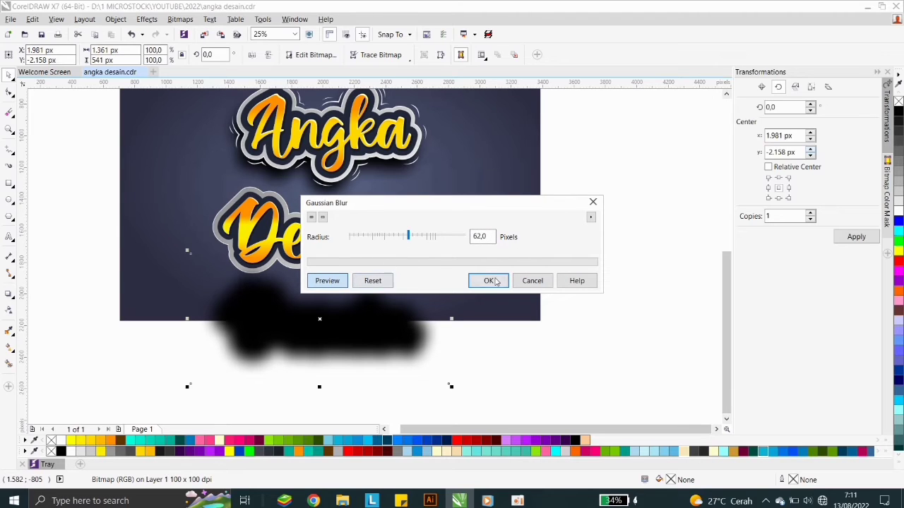
click(488, 280)
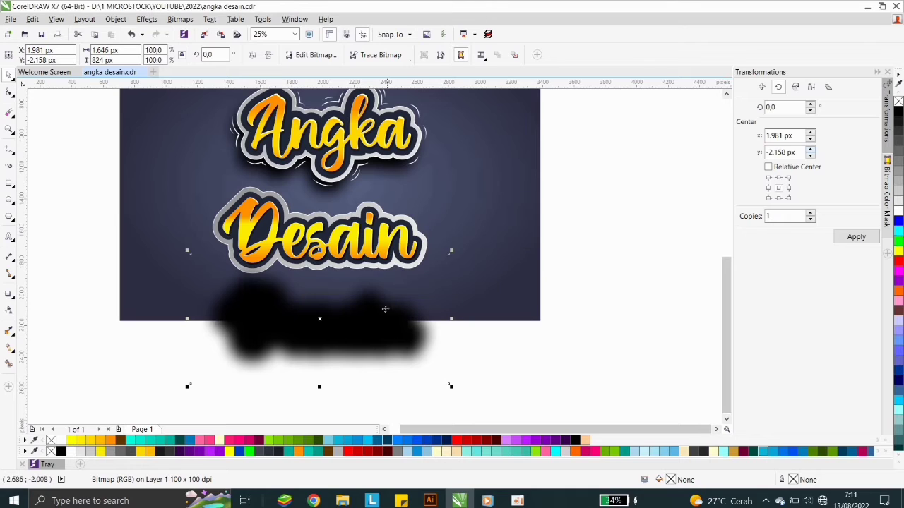
drag(357, 317, 369, 265)
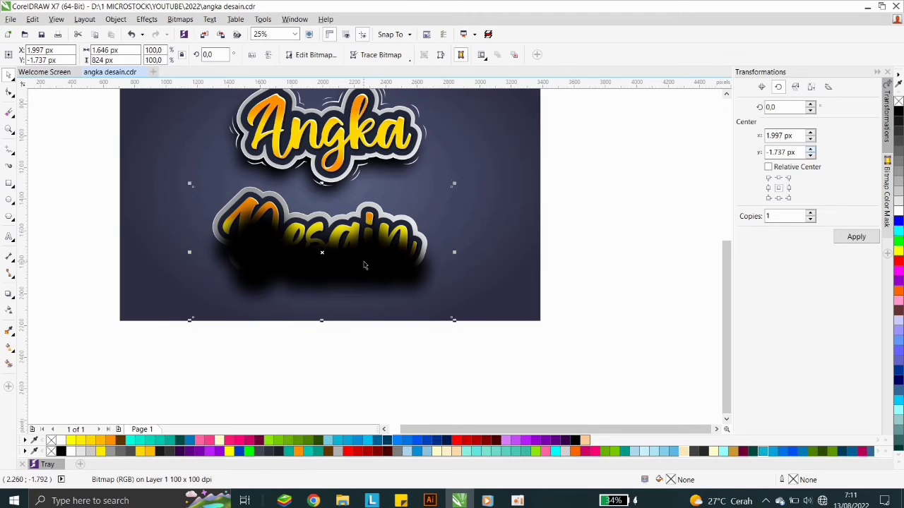
Send the blurred black shadow behind all layers of the Desain lettering and nudge it slightly up and left beneath the border
key(ctrl+Page_Down)
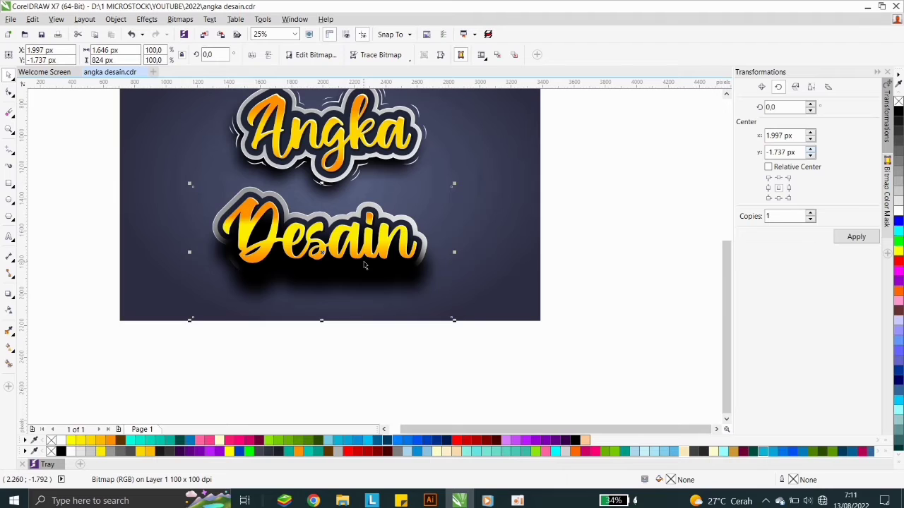
drag(364, 265, 362, 261)
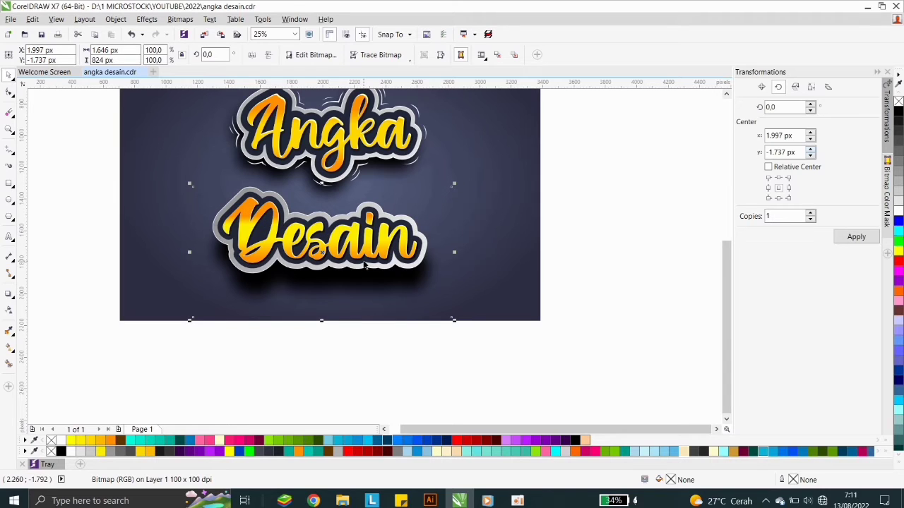
click(356, 342)
click(236, 273)
scroll(308, 285, up, 1)
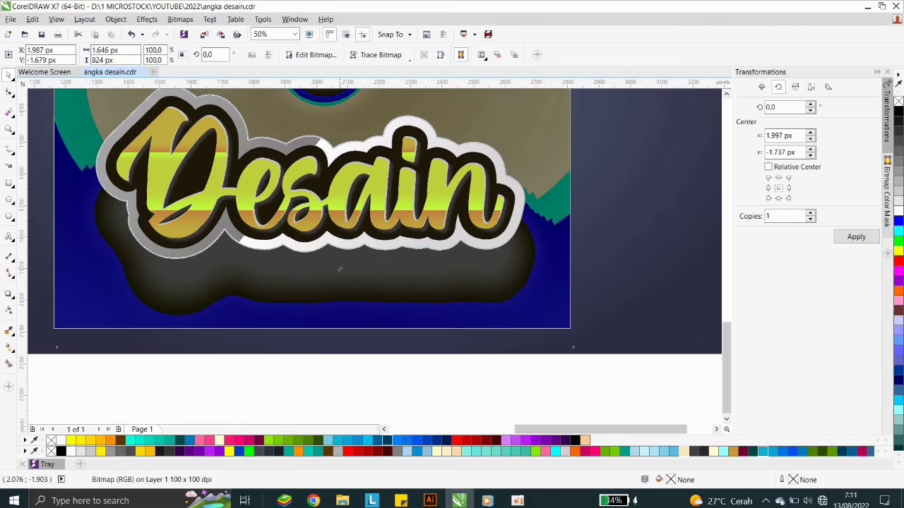
drag(340, 267, 336, 264)
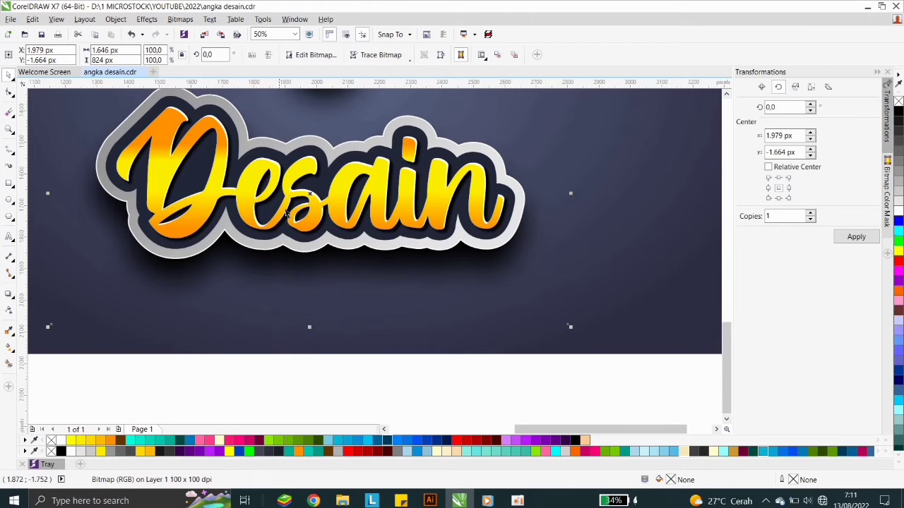
Select all Desain lettering objects including the shadow and move them up closer beneath Angka
scroll(462, 321, down, 1)
drag(525, 329, 204, 148)
drag(415, 210, 421, 188)
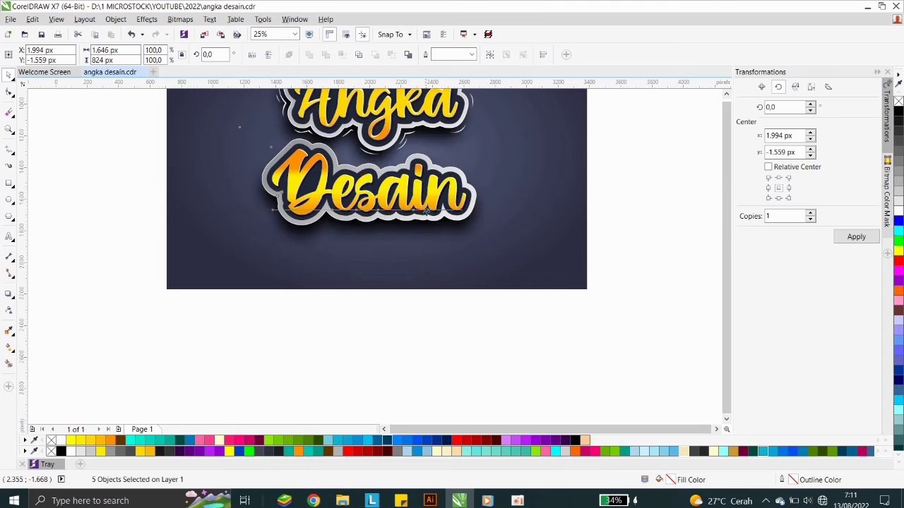
scroll(426, 212, down, 1)
scroll(431, 146, up, 1)
Lock the dark gradient background rectangle
click(537, 170)
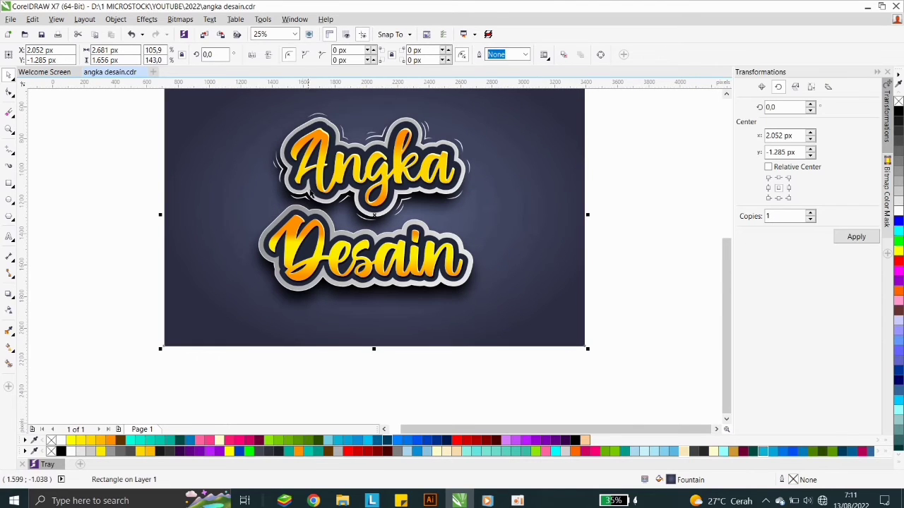
right_click(542, 181)
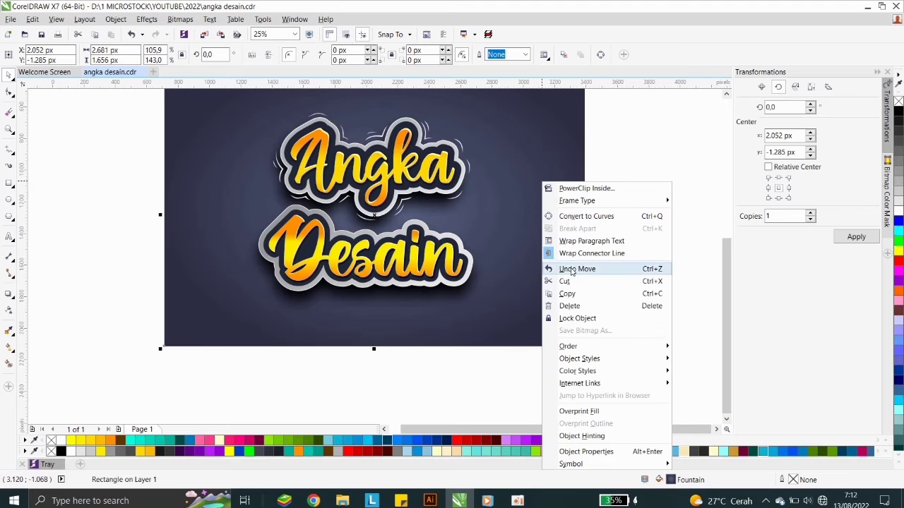
click(561, 318)
click(629, 257)
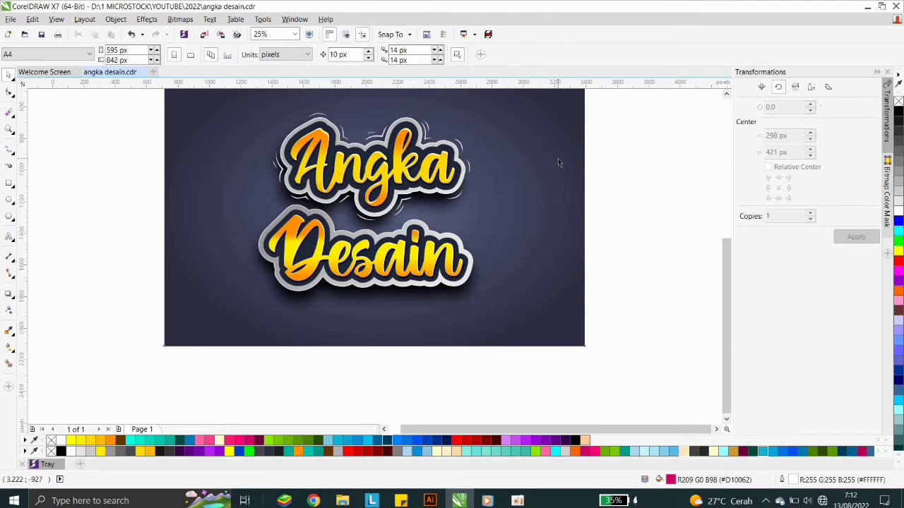
Draw a thin crescent about 63 by 158 px with the Pen tool outside the D's left border, filled white without outline
scroll(372, 143, up, 1)
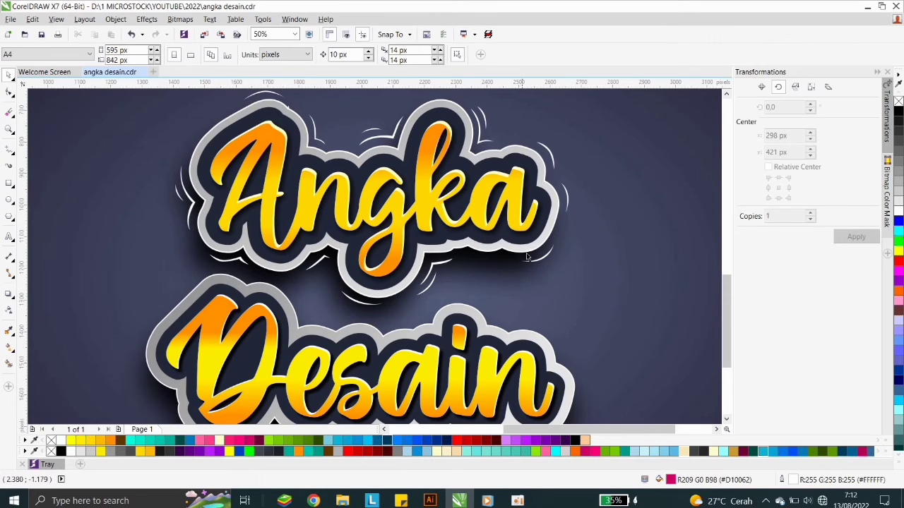
scroll(473, 214, down, 1)
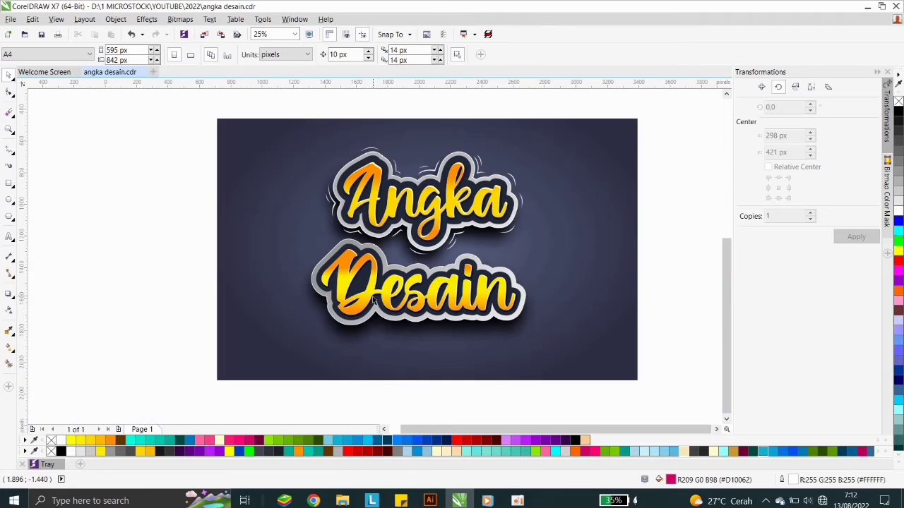
scroll(345, 272, up, 1)
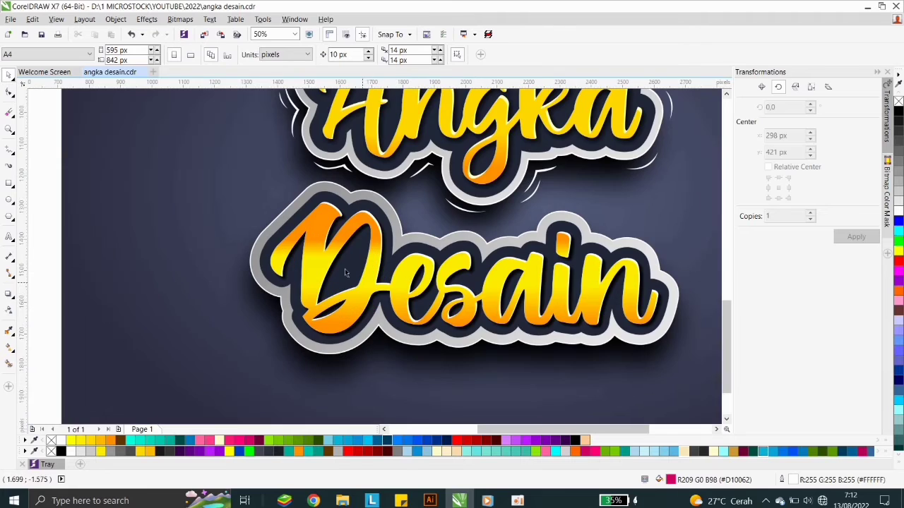
click(11, 150)
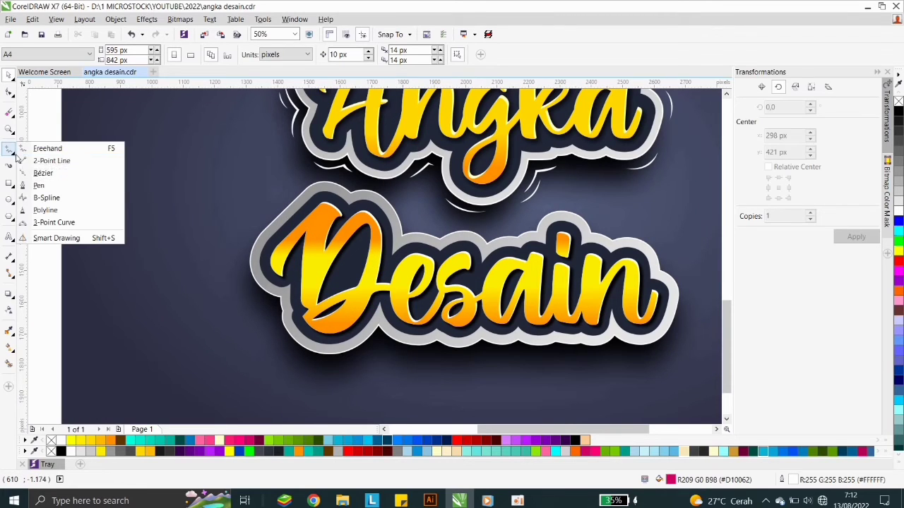
click(39, 185)
scroll(245, 258, up, 3)
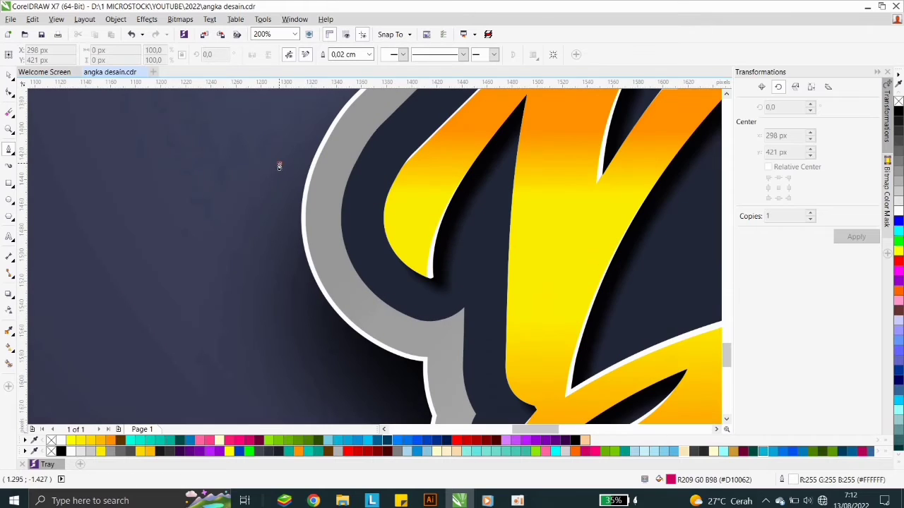
drag(279, 166, 278, 266)
drag(284, 297, 313, 349)
click(344, 365)
drag(267, 275, 250, 213)
click(279, 166)
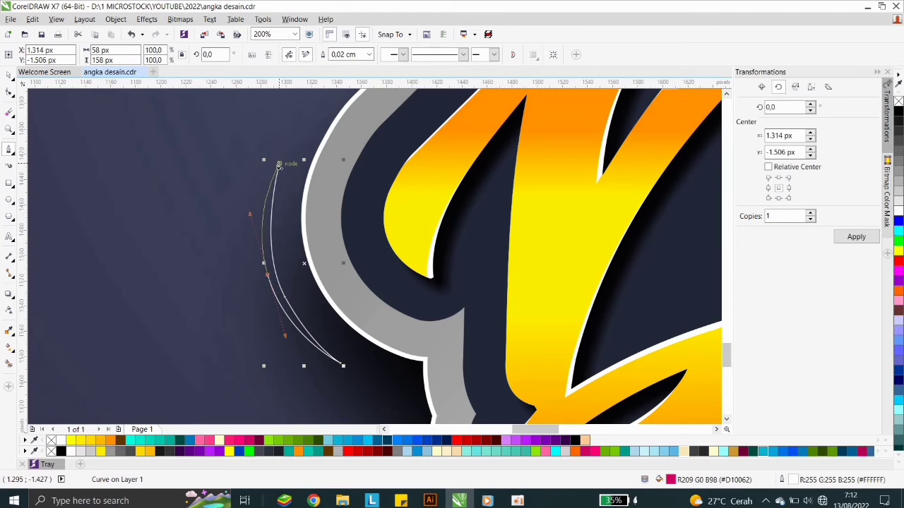
click(899, 211)
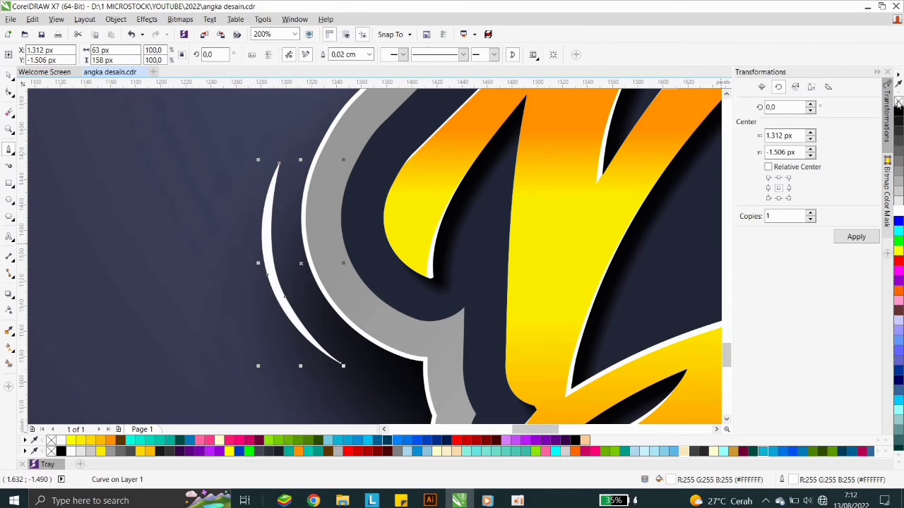
right_click(898, 101)
Draw a second thin crescent about 122 by 120 px along the D's lower-left border, filled white without outline
scroll(336, 216, down, 3)
scroll(363, 307, down, 2)
scroll(361, 288, up, 5)
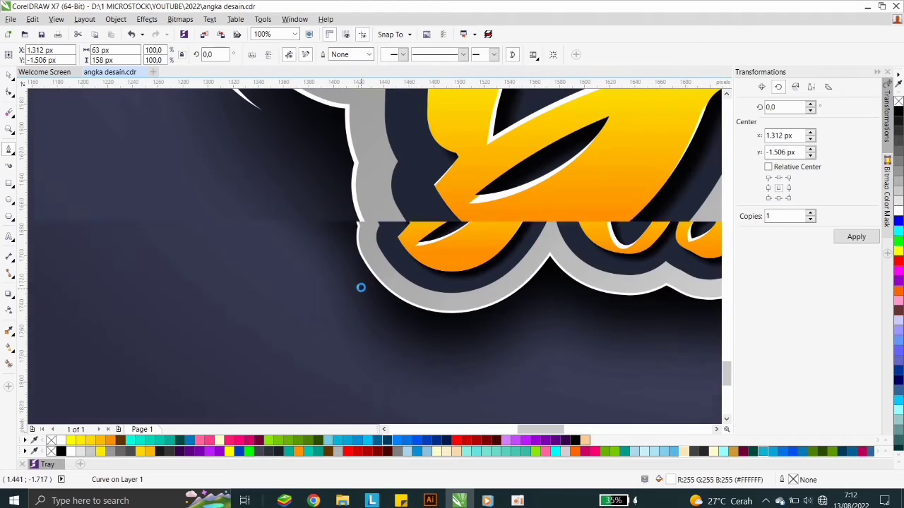
click(320, 210)
drag(381, 319, 418, 356)
click(473, 364)
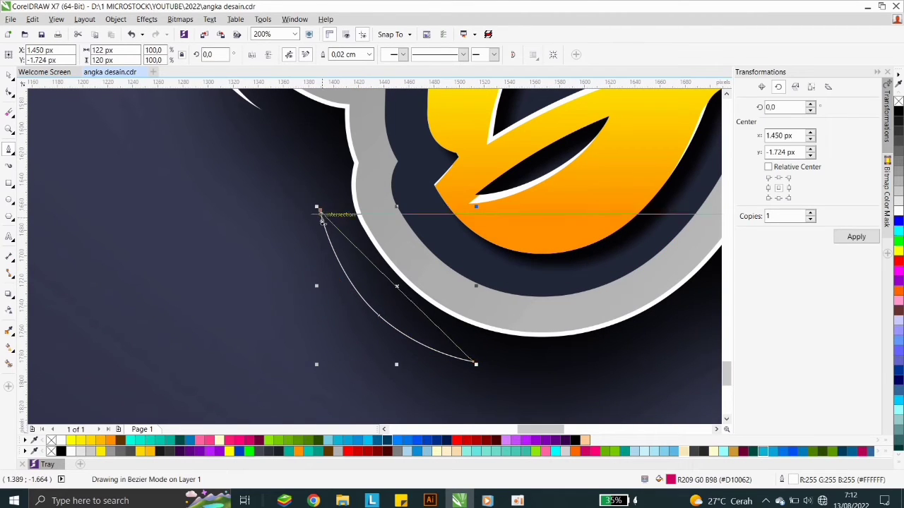
drag(319, 208, 343, 350)
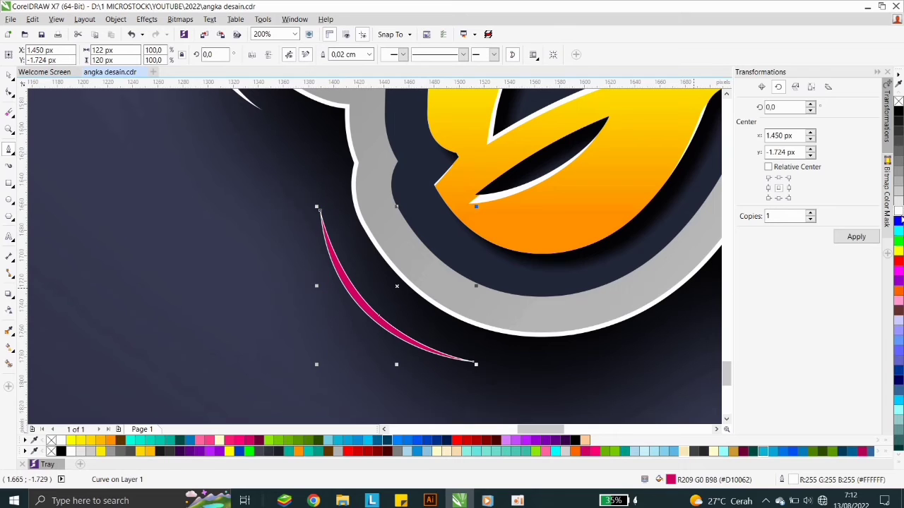
click(899, 212)
right_click(898, 101)
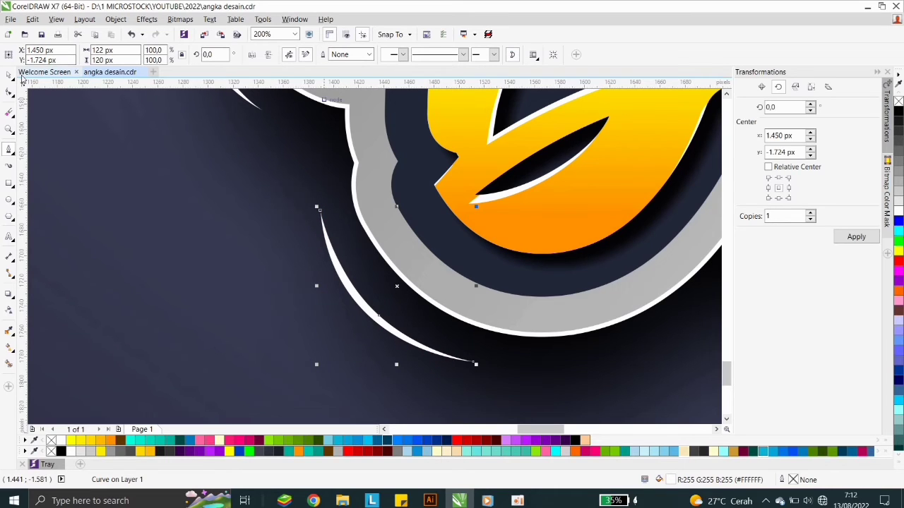
scroll(215, 204, down, 2)
key(space)
click(365, 304)
click(377, 368)
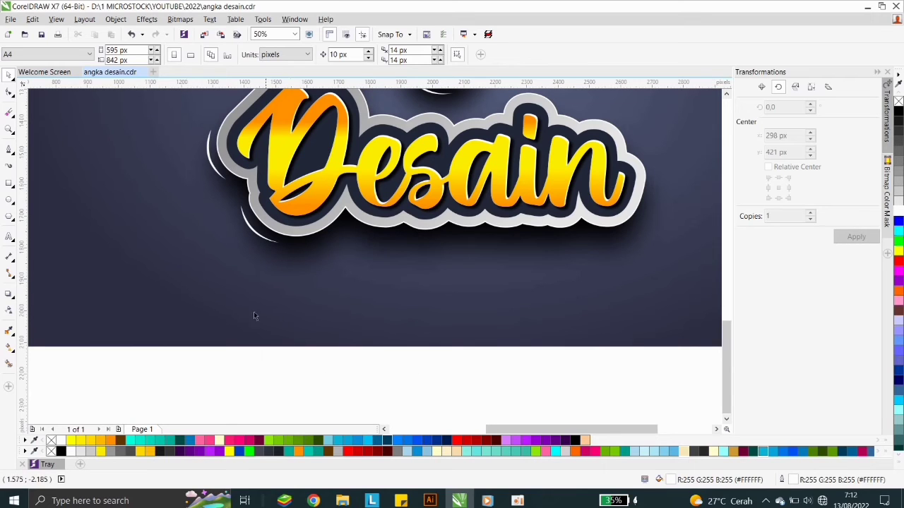
Draw a white peaked accent stroke about 170 by 39 px below the border notch between D and e, without outline
key(F5)
scroll(311, 222, up, 3)
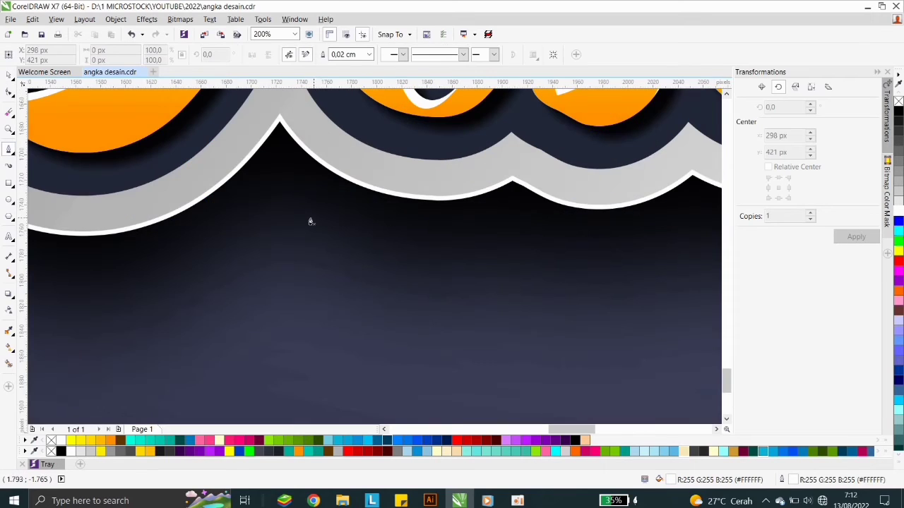
click(232, 228)
drag(264, 207, 278, 196)
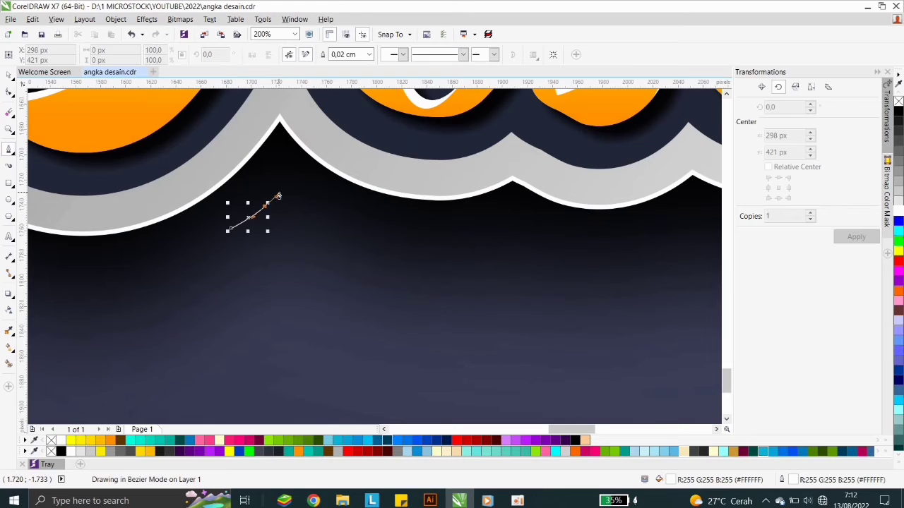
click(281, 189)
drag(354, 224, 418, 242)
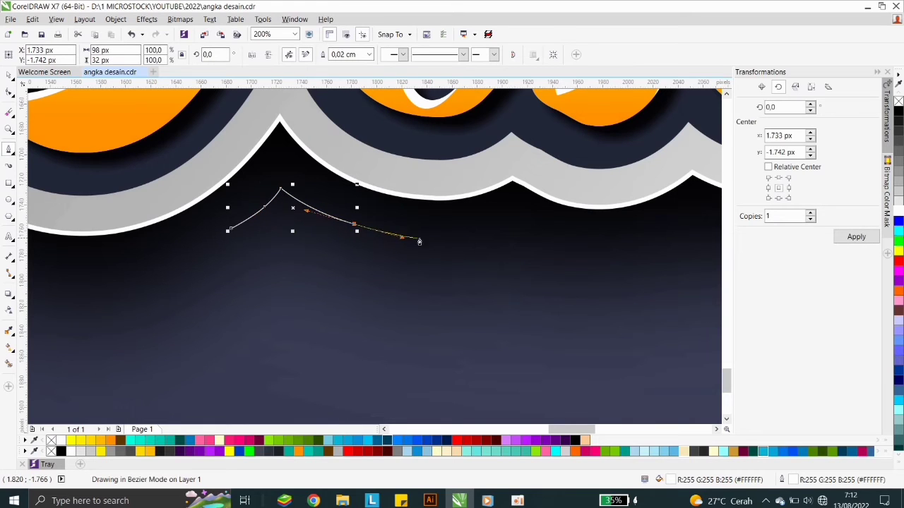
click(448, 238)
mouse_move(339, 226)
mouse_down()
mouse_move(282, 202)
mouse_move(284, 210)
mouse_up()
scroll(280, 211, up, 1)
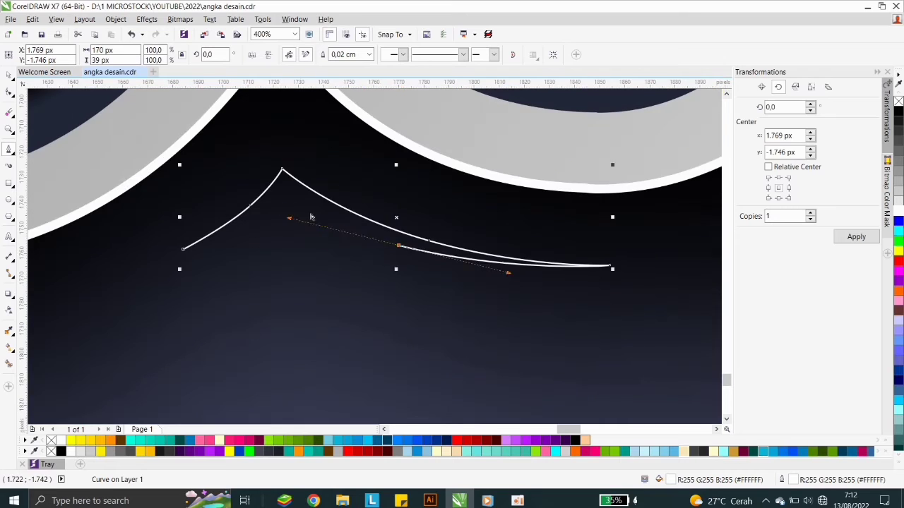
key(ctrl+z)
drag(402, 244, 300, 206)
click(184, 249)
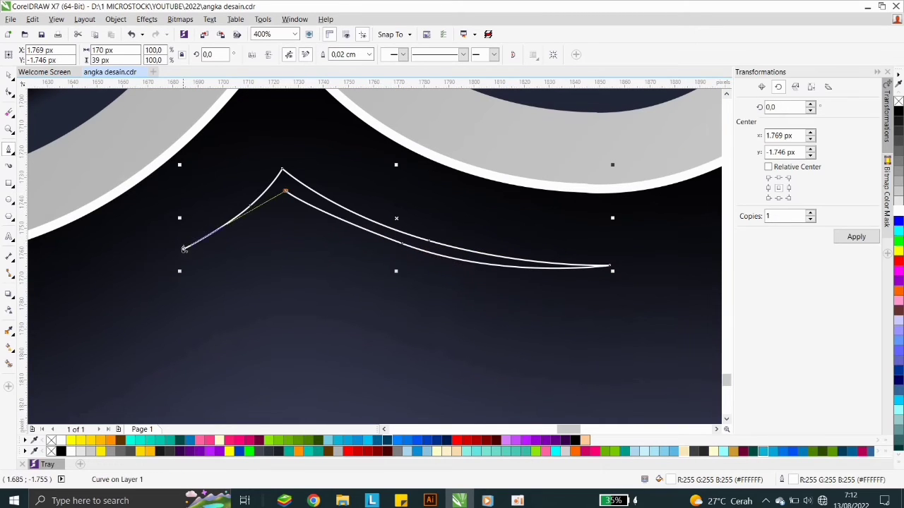
drag(183, 250, 270, 225)
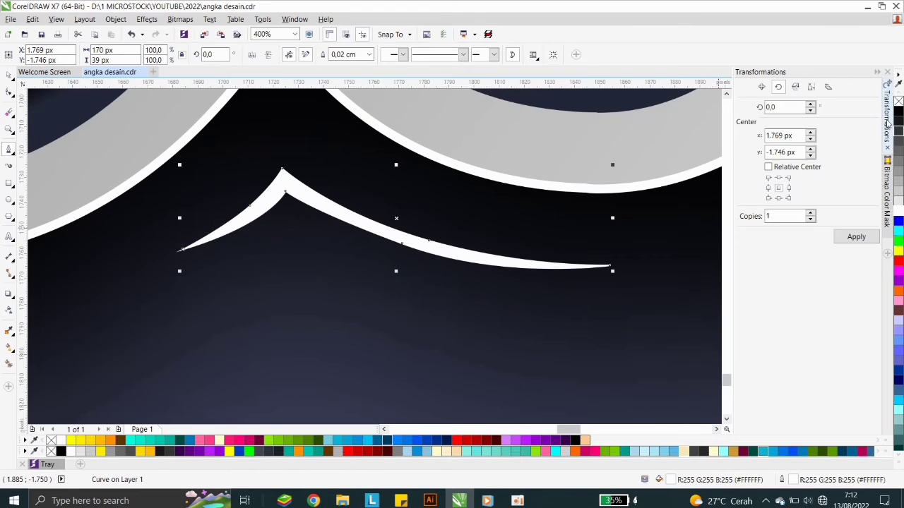
right_click(898, 102)
Draw a small curved accent about 79 by 22 px below the border under the s, filled white without outline
scroll(185, 295, down, 2)
scroll(353, 296, down, 3)
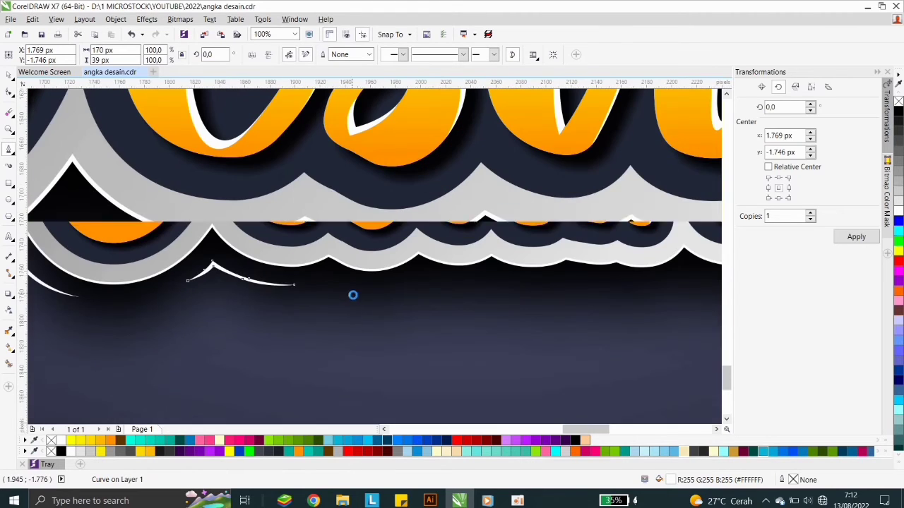
click(486, 255)
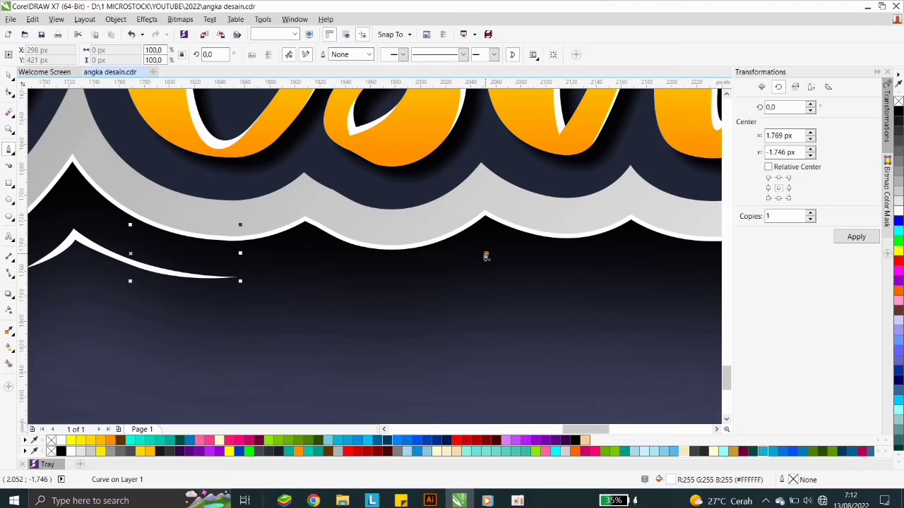
drag(458, 269, 436, 278)
click(485, 254)
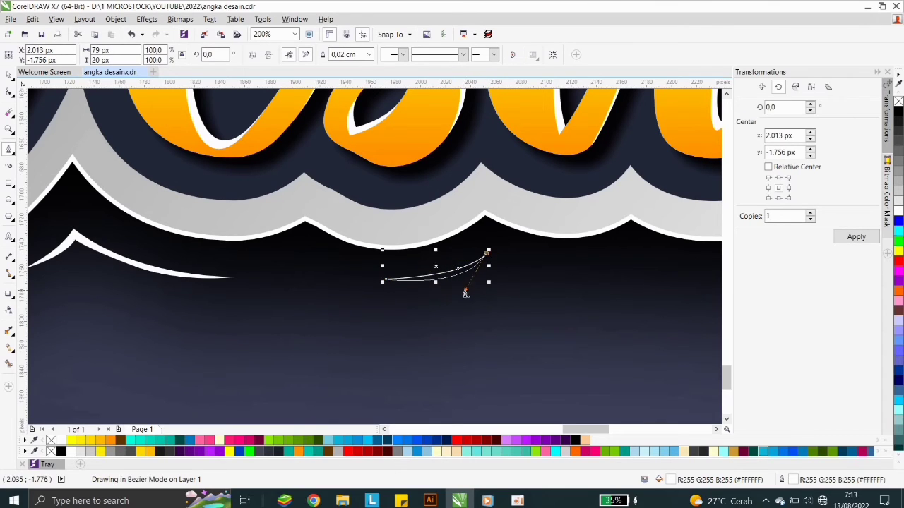
click(898, 210)
right_click(898, 101)
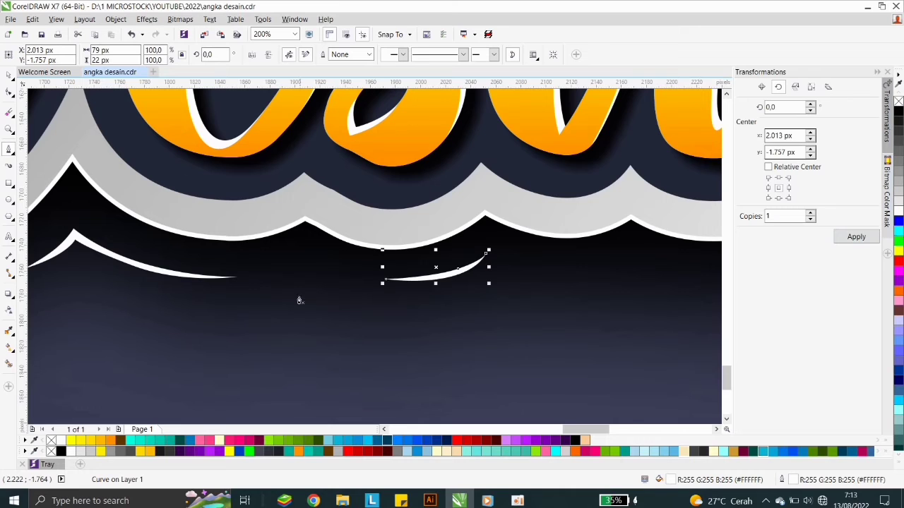
Draw a white peaked accent stroke about 168 by 28 px below the border notch under the n, without outline
scroll(323, 293, down, 3)
scroll(456, 290, up, 2)
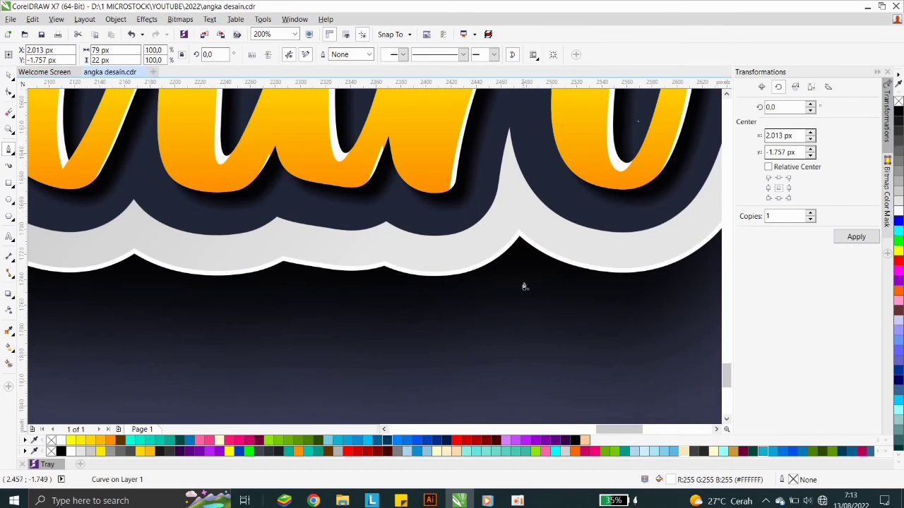
click(588, 302)
click(519, 274)
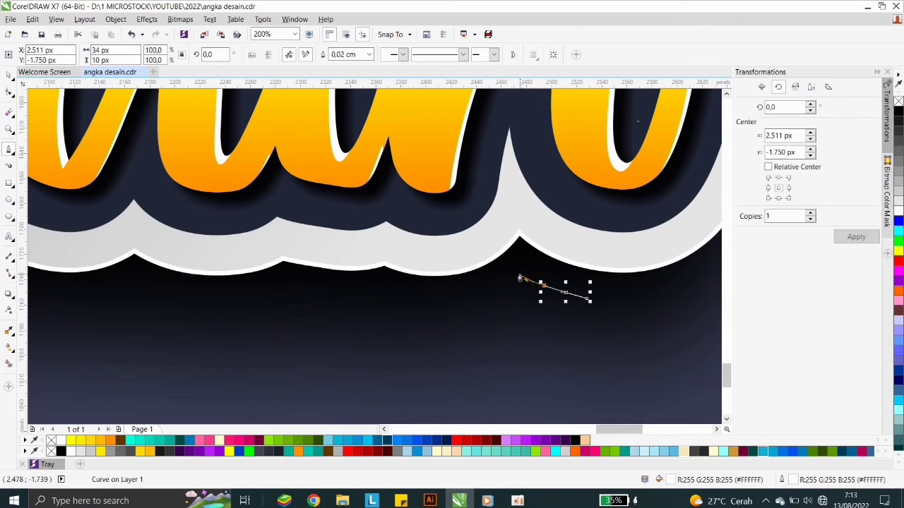
drag(438, 303, 480, 308)
click(376, 296)
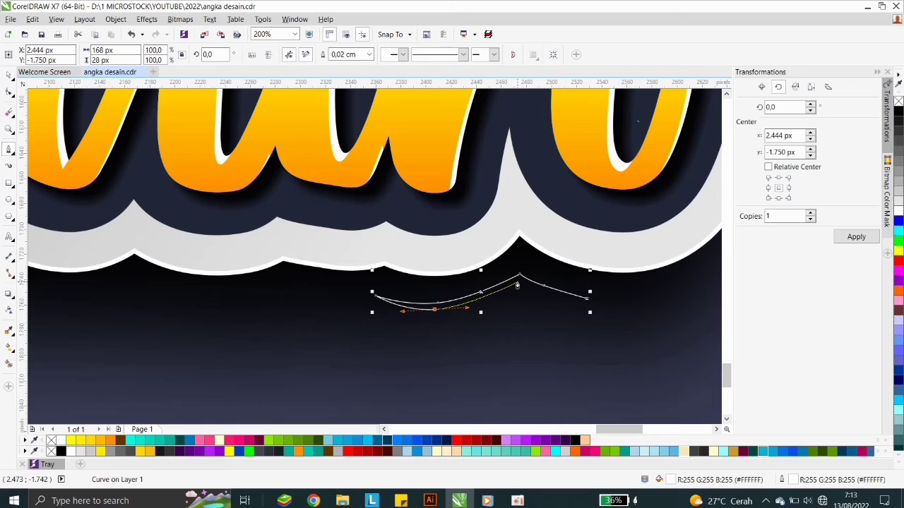
drag(519, 283, 524, 288)
drag(587, 299, 533, 297)
right_click(898, 103)
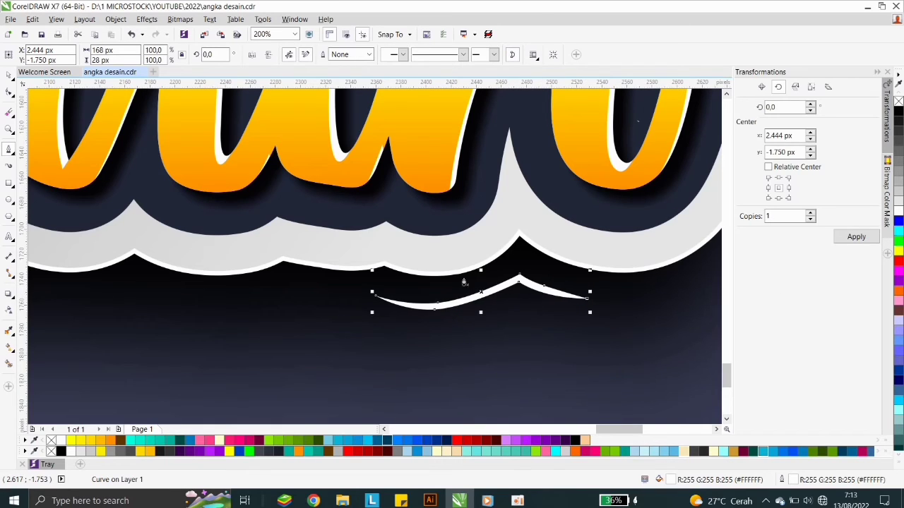
scroll(438, 288, down, 4)
scroll(527, 208, up, 4)
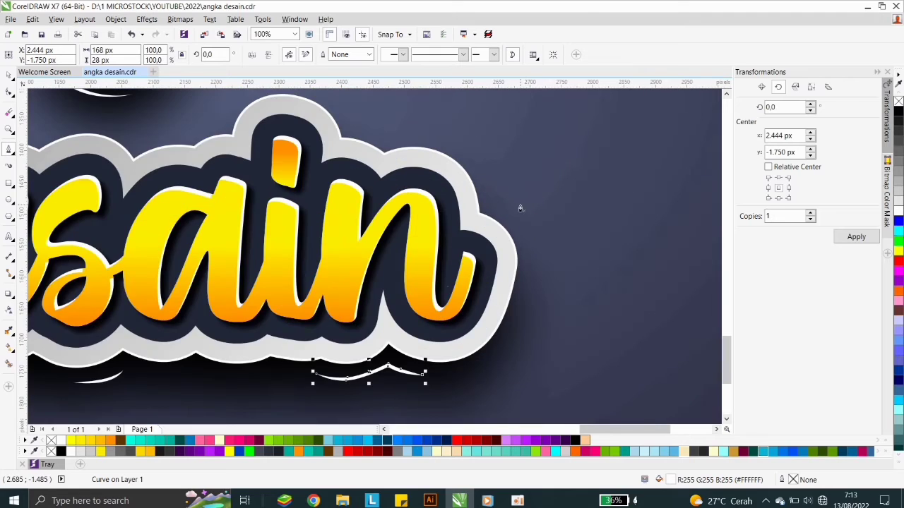
Draw a white two-curve accent about 75 by 142 px beside the border notch at the n's upper right, without outline
click(445, 129)
drag(461, 159, 467, 175)
click(468, 201)
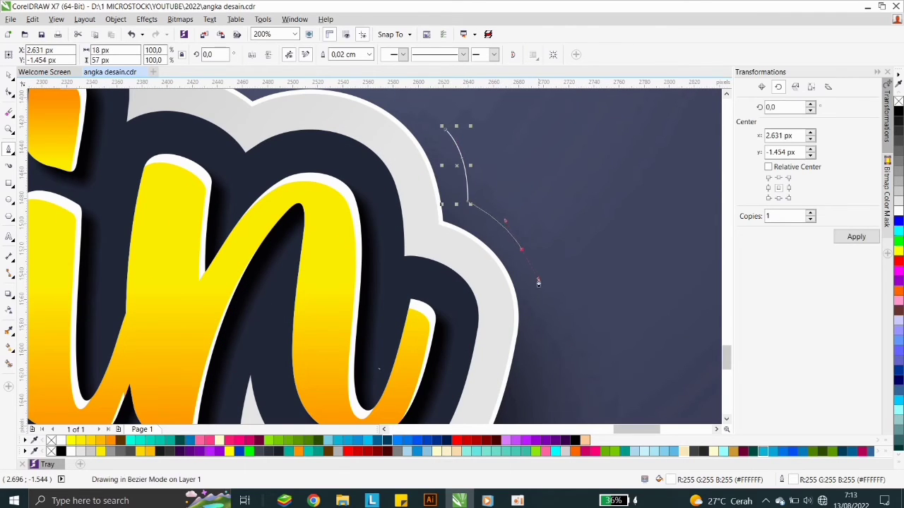
mouse_move(540, 311)
mouse_down()
mouse_move(523, 237)
mouse_move(474, 198)
mouse_up()
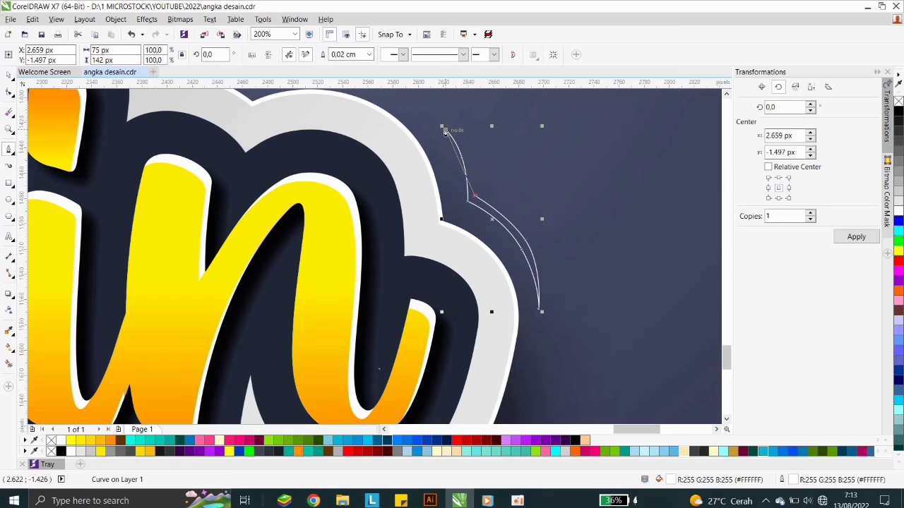
drag(445, 132, 477, 160)
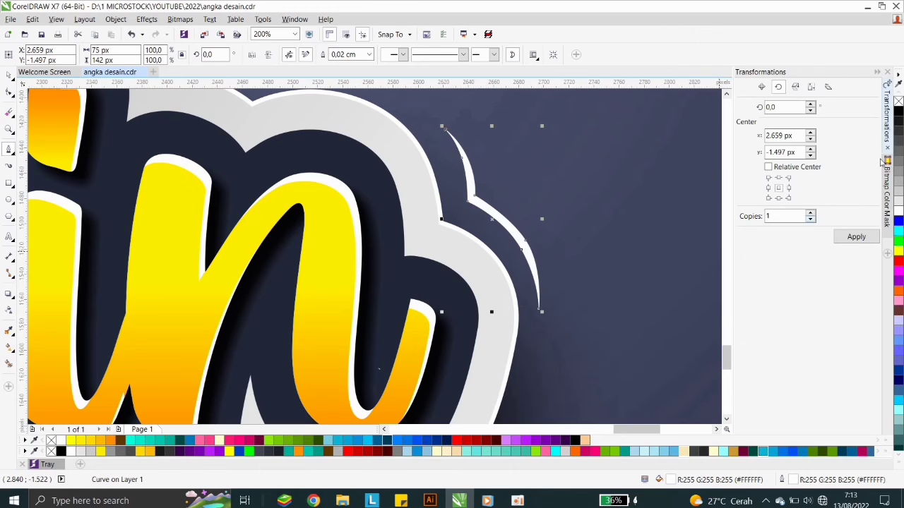
right_click(899, 101)
Draw a white two-curve accent about 84 by 74 px above the border notch between i and n, without outline
scroll(462, 295, down, 3)
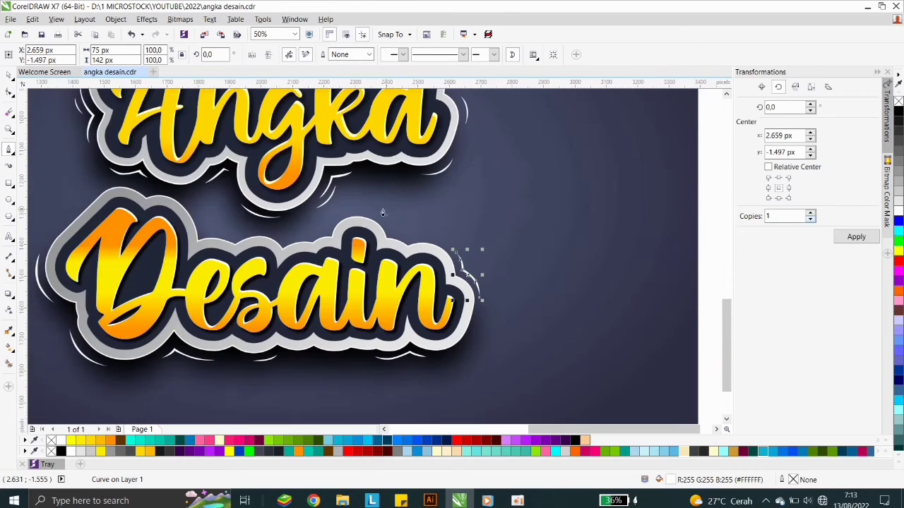
scroll(382, 213, up, 3)
click(364, 214)
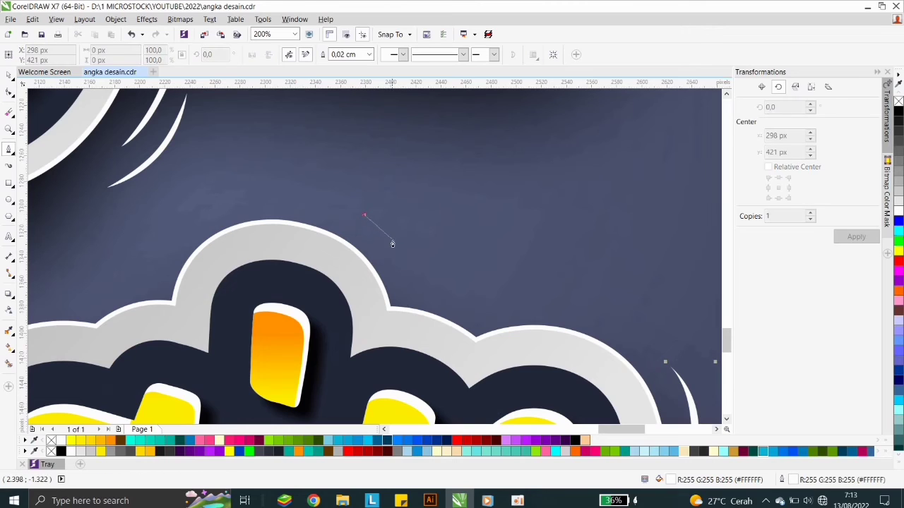
drag(394, 243, 409, 272)
click(410, 281)
click(414, 285)
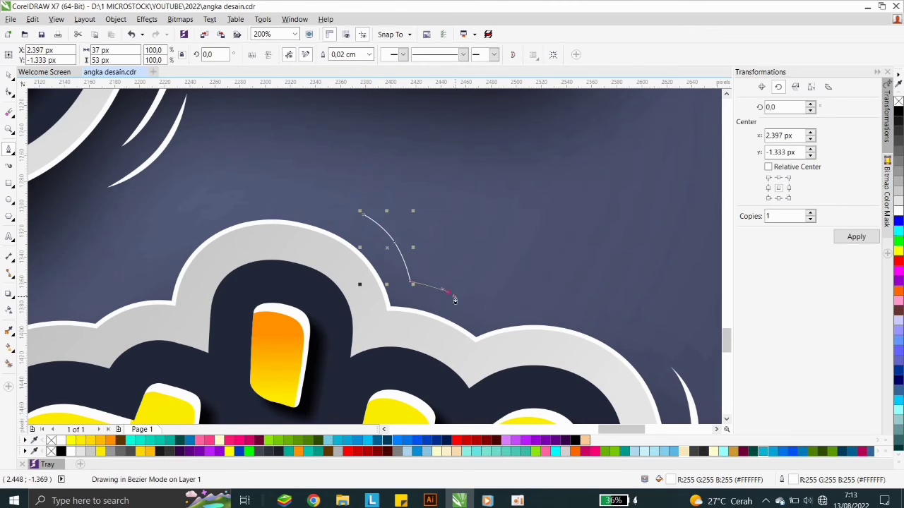
click(469, 307)
drag(428, 280, 422, 276)
click(414, 275)
mouse_move(397, 244)
mouse_down()
mouse_move(378, 218)
mouse_move(406, 228)
mouse_up()
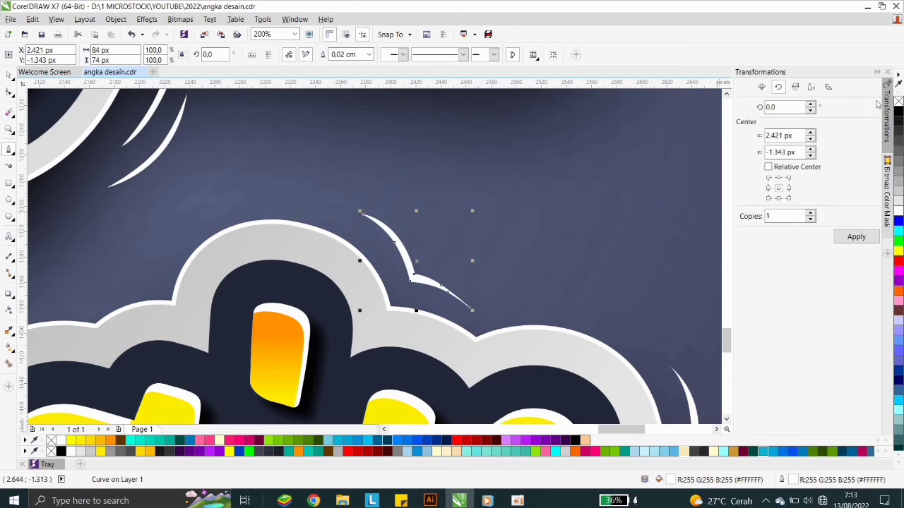
right_click(899, 101)
Draw a slanted white crescent about 125 by 115 px along the D's upper-left border, without outline
scroll(501, 224, down, 6)
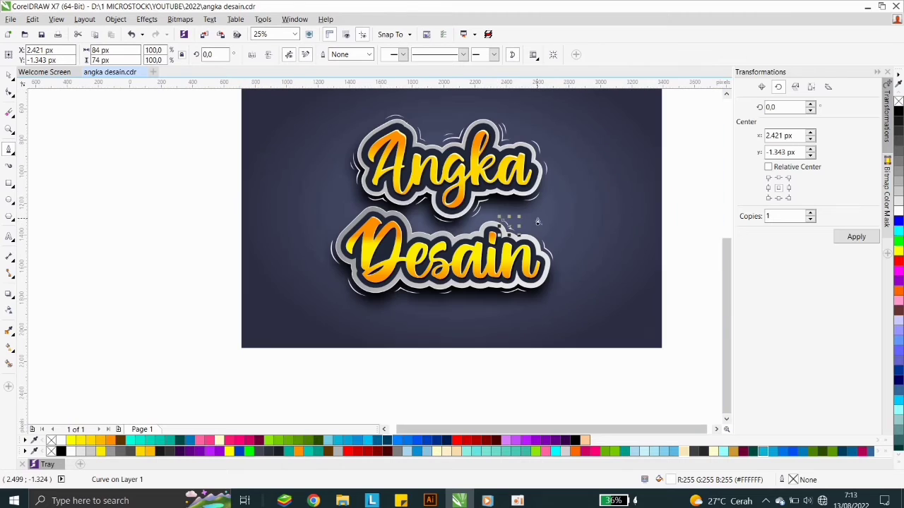
scroll(332, 244, up, 4)
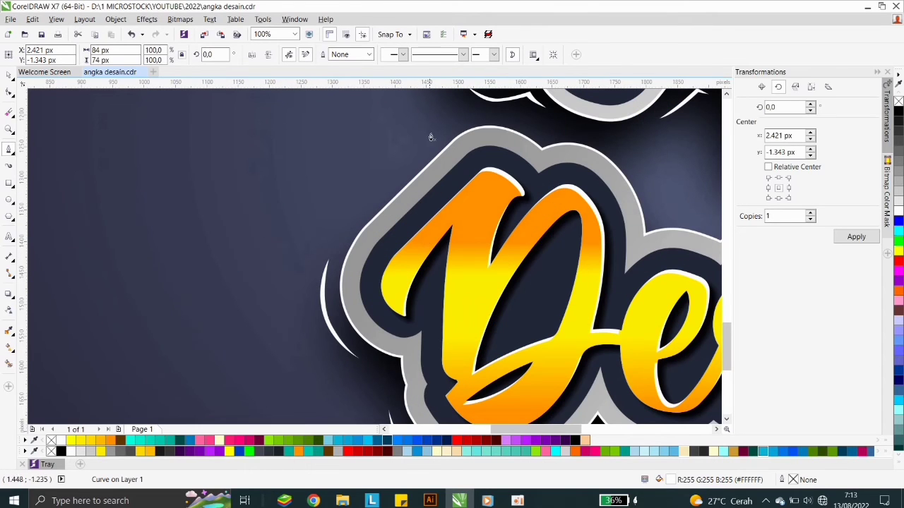
key(Escape)
drag(395, 160, 379, 172)
click(360, 194)
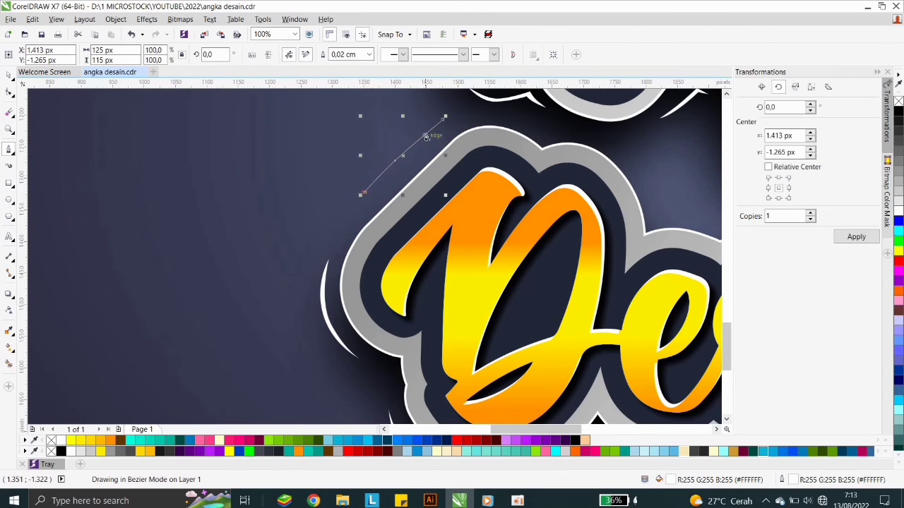
drag(417, 137, 401, 143)
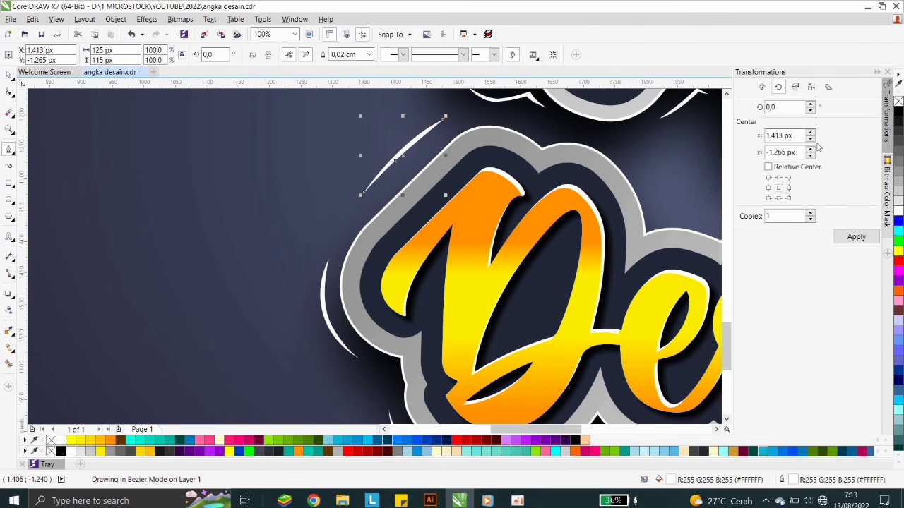
right_click(899, 101)
Draw a smaller white crescent about 39 by 71 px outside the existing accent on the D's left side, without outline
scroll(299, 266, down, 2)
scroll(299, 266, up, 4)
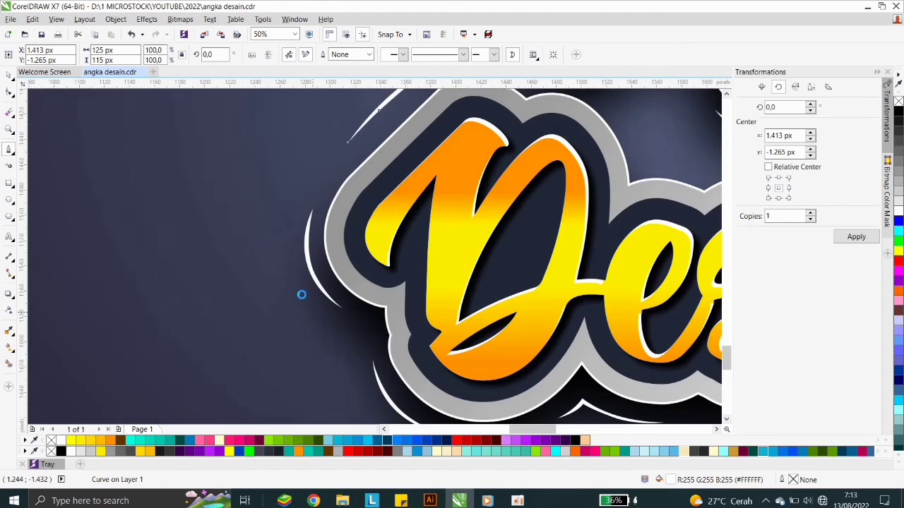
click(276, 225)
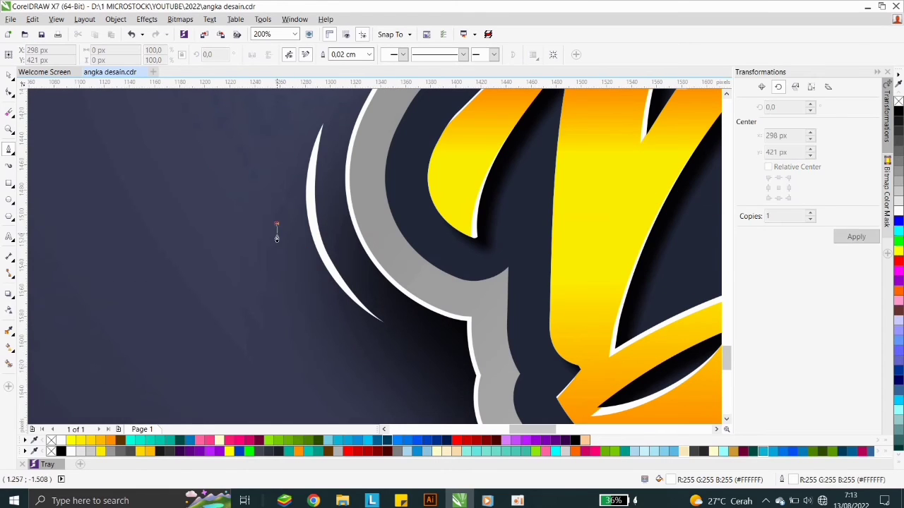
click(325, 314)
key(Escape)
drag(276, 225, 271, 281)
right_click(898, 102)
Draw a small white curved accent about 68 by 19 px beneath the peaked stroke between D and e, without outline
scroll(258, 141, down, 1)
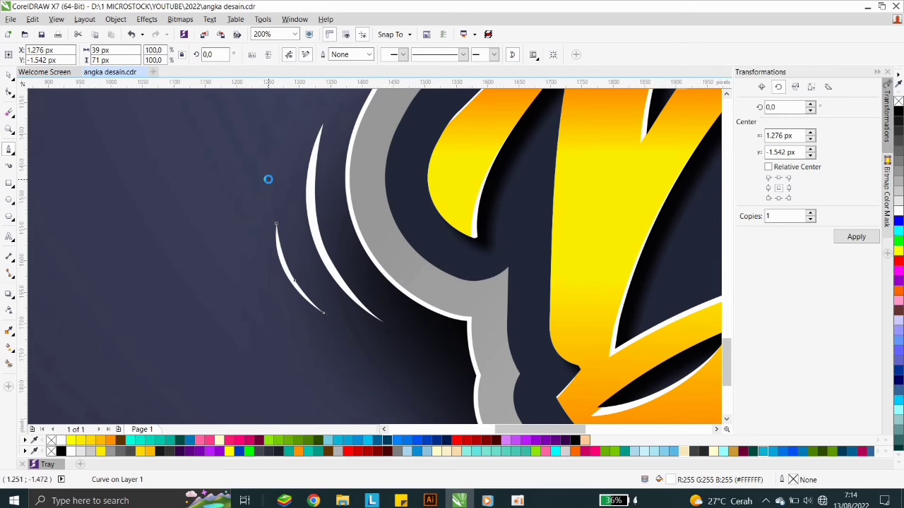
scroll(357, 276, up, 1)
scroll(374, 261, down, 1)
scroll(436, 273, up, 2)
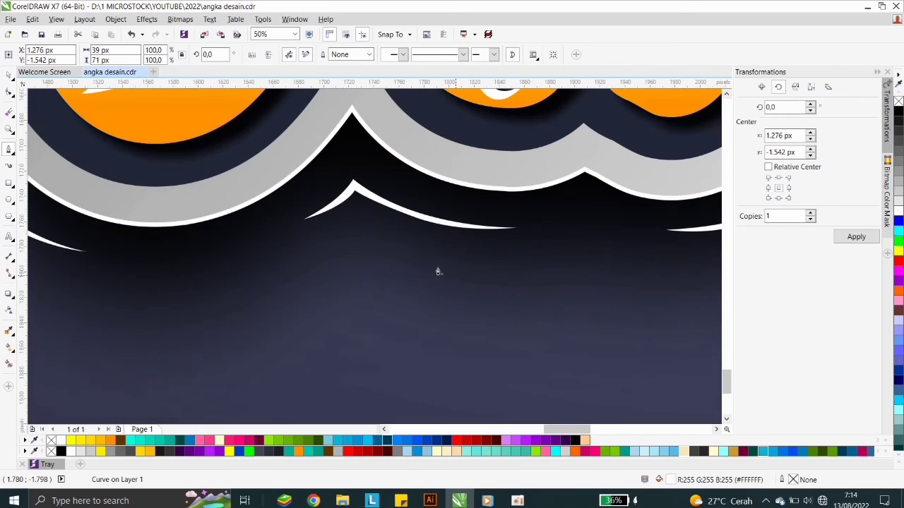
click(365, 229)
click(416, 252)
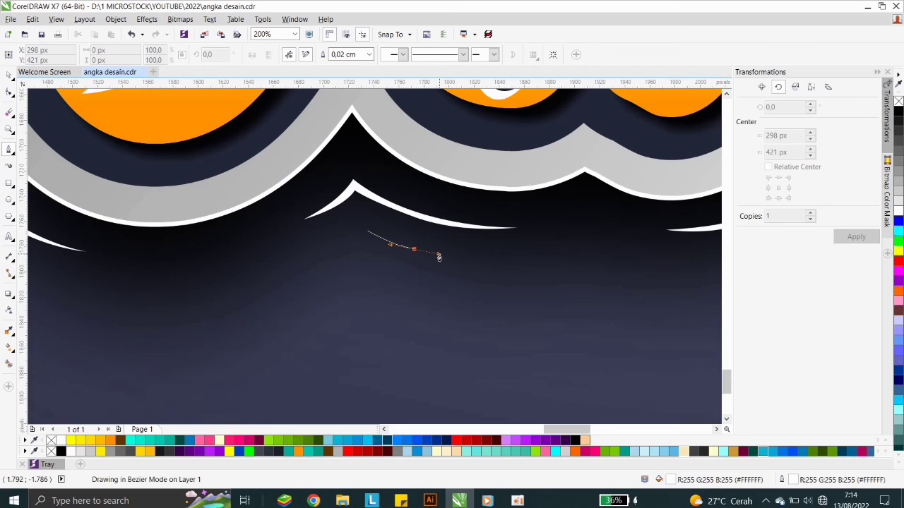
click(454, 255)
drag(367, 230, 390, 260)
right_click(899, 101)
Draw a small white crescent about 26 by 40 px outside the accent at the i's upper right, without outline
scroll(479, 219, down, 3)
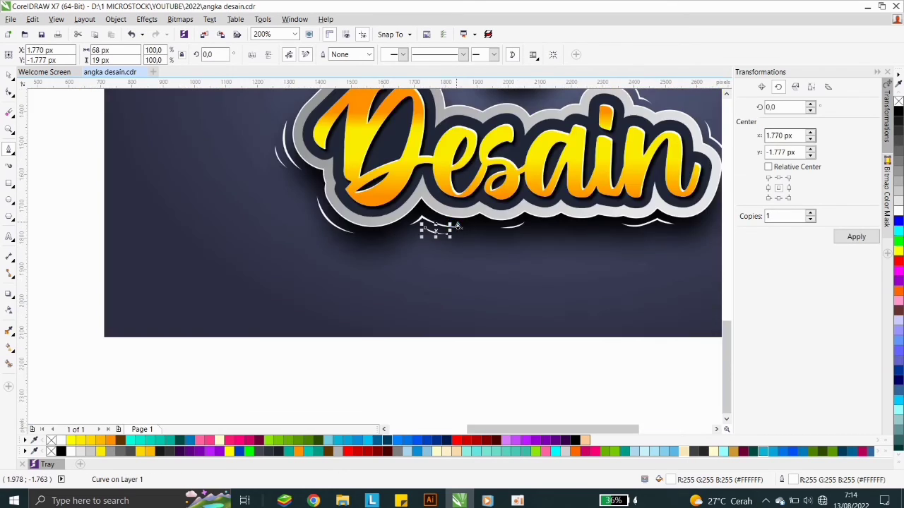
scroll(627, 153, up, 4)
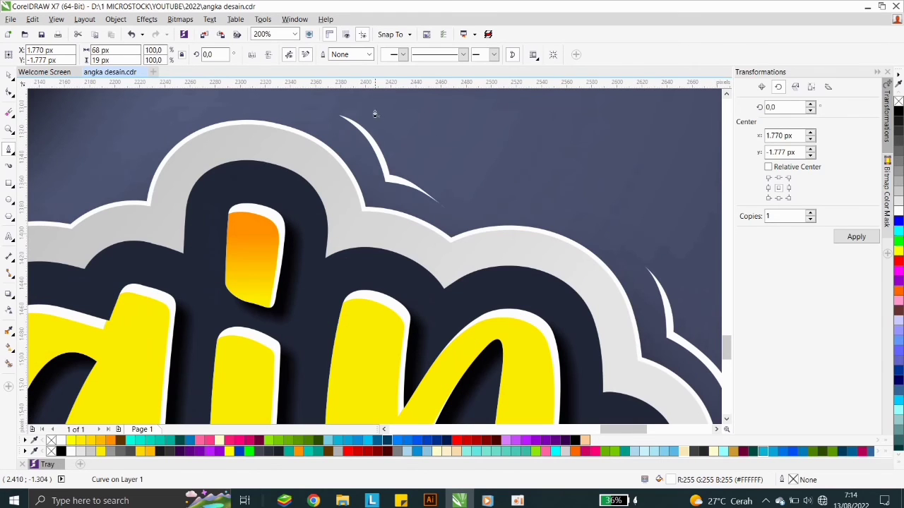
click(373, 109)
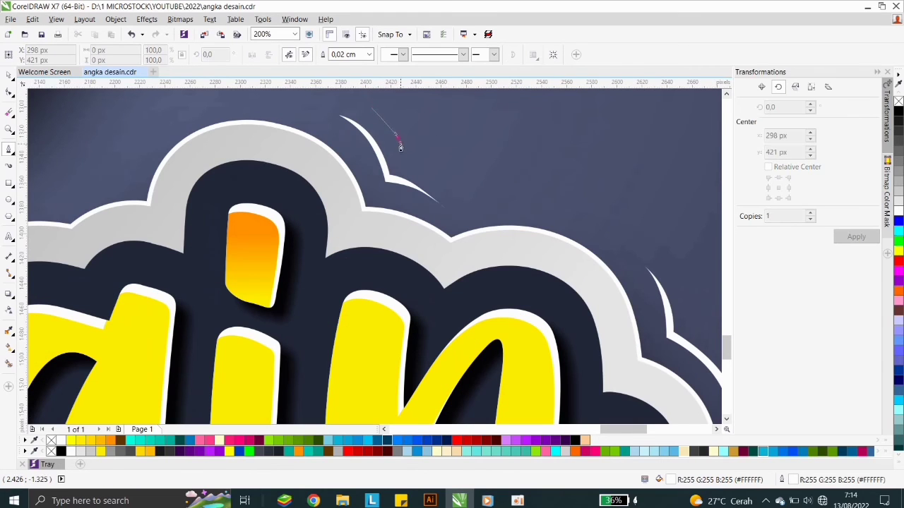
drag(400, 148, 401, 149)
click(404, 157)
drag(372, 108, 406, 120)
Fit both words in the view and show the finished Angka Desain artwork in full-screen preview
scroll(385, 216, down, 3)
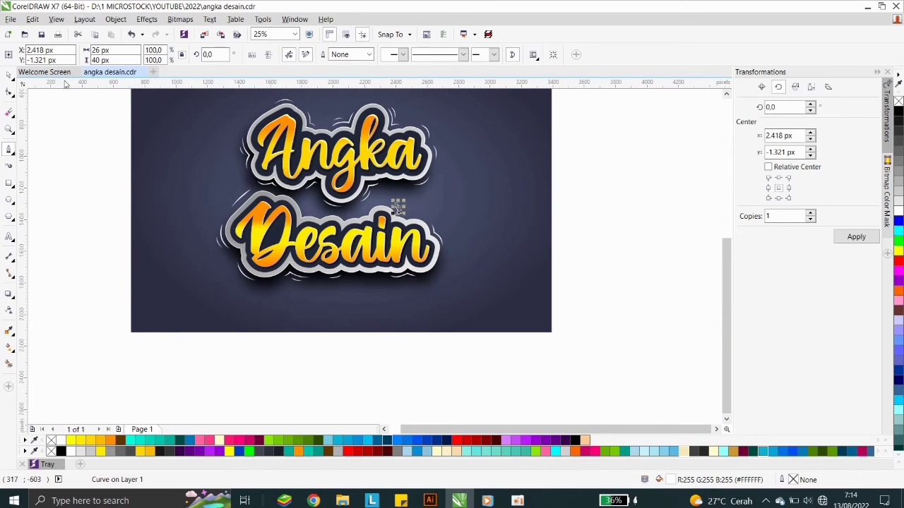
key(Escape)
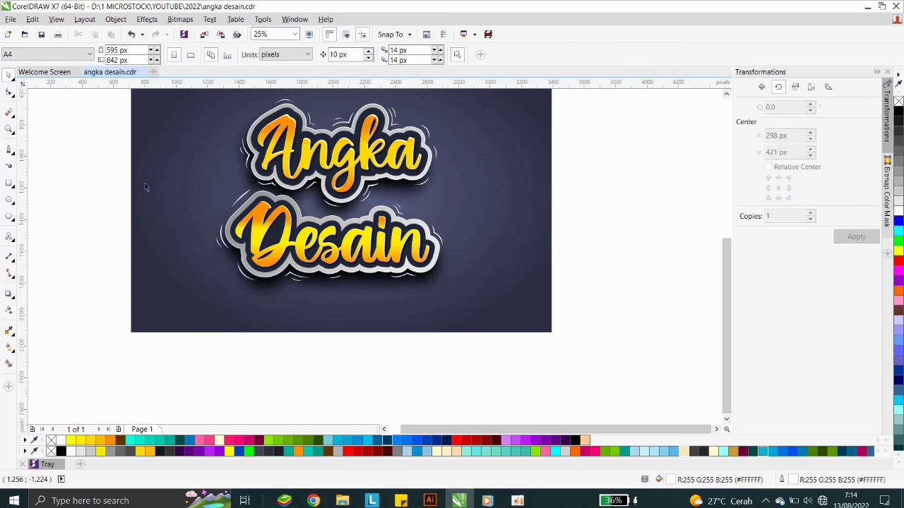
click(8, 131)
scroll(327, 226, down, 1)
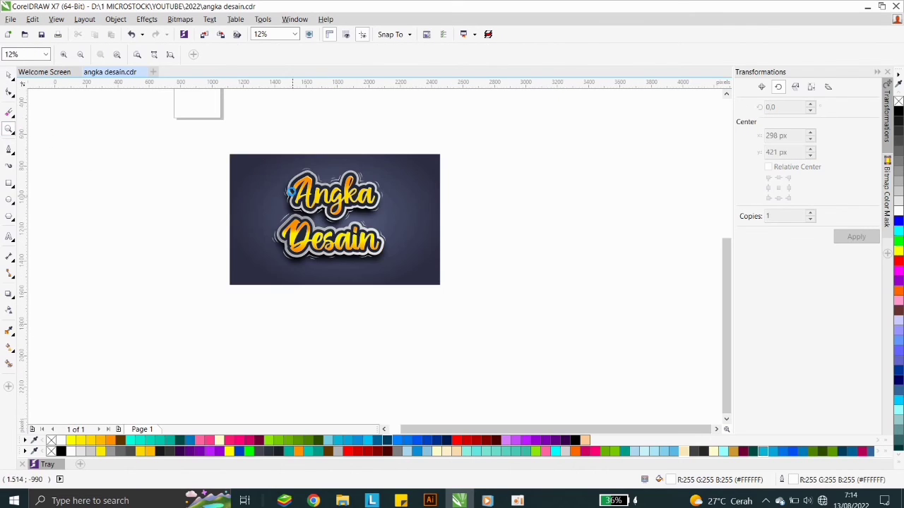
scroll(290, 194, up, 1)
drag(235, 130, 514, 340)
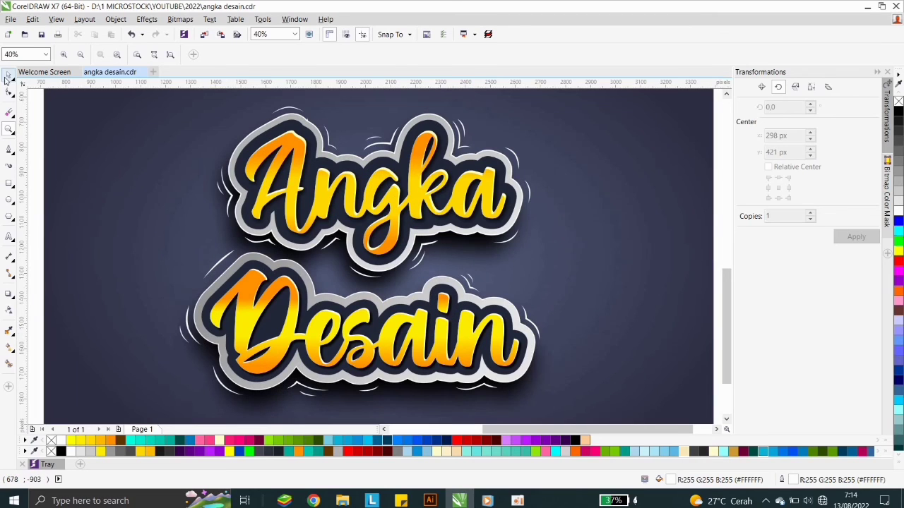
click(8, 75)
key(F9)
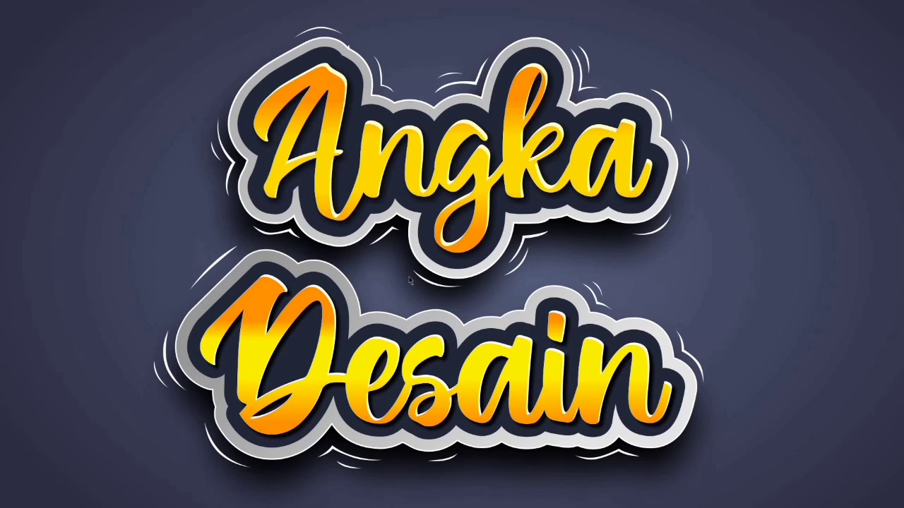